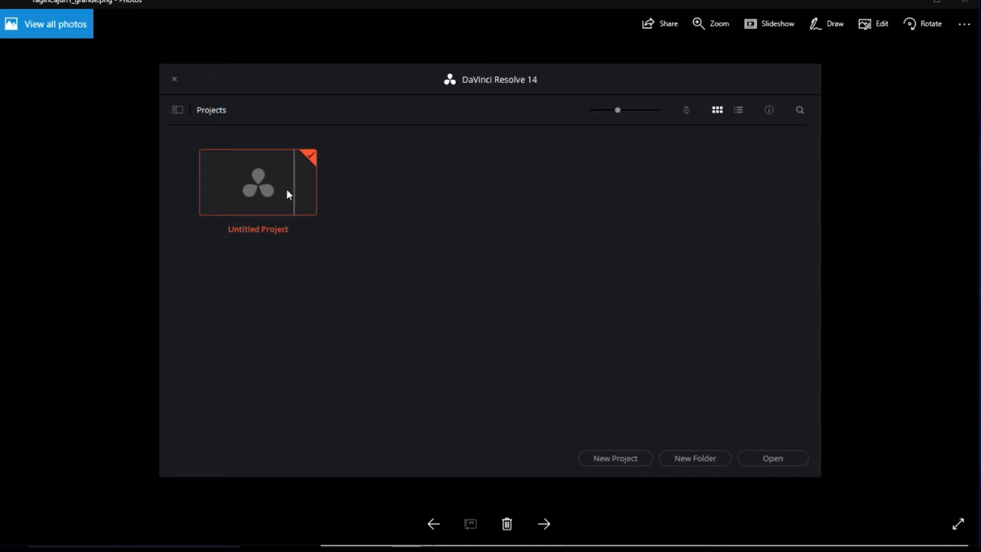
Create a new project named "Journeyman PreRender".
left_click(610, 459)
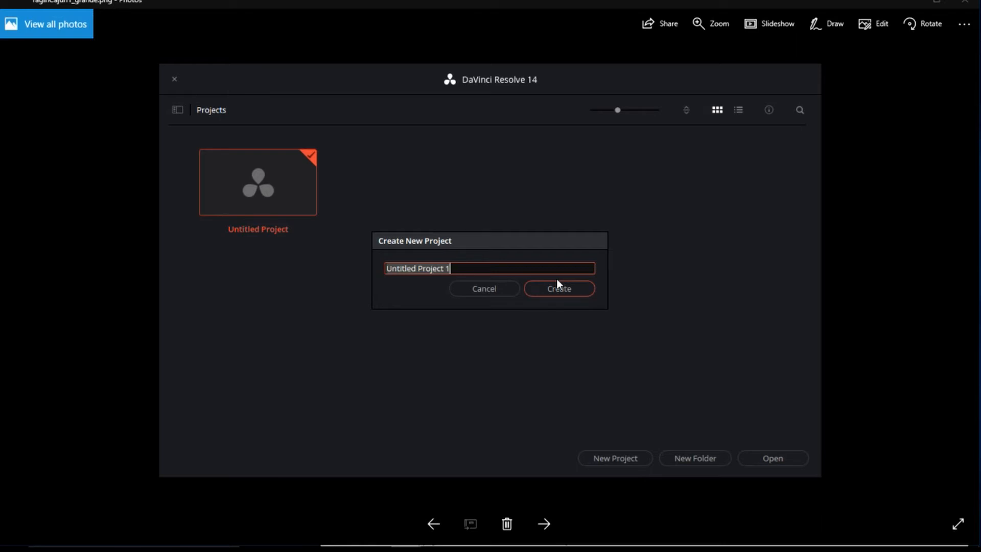
type("Journeyma")
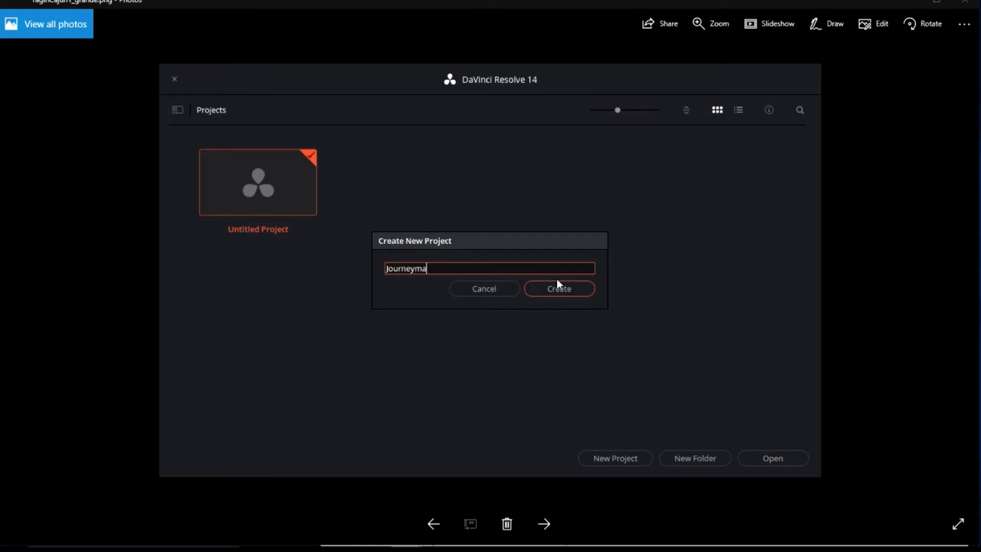
type("n PreRender")
left_click(559, 288)
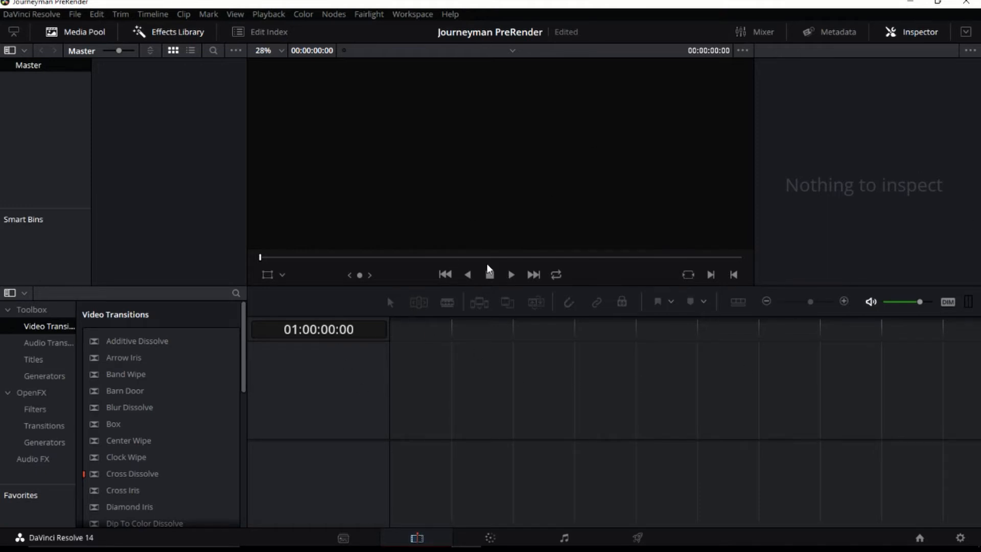
Look through the Media, Edit, Color, Fairlight and Deliver pages of the new project, ending on the Media page.
mouse_move(351, 546)
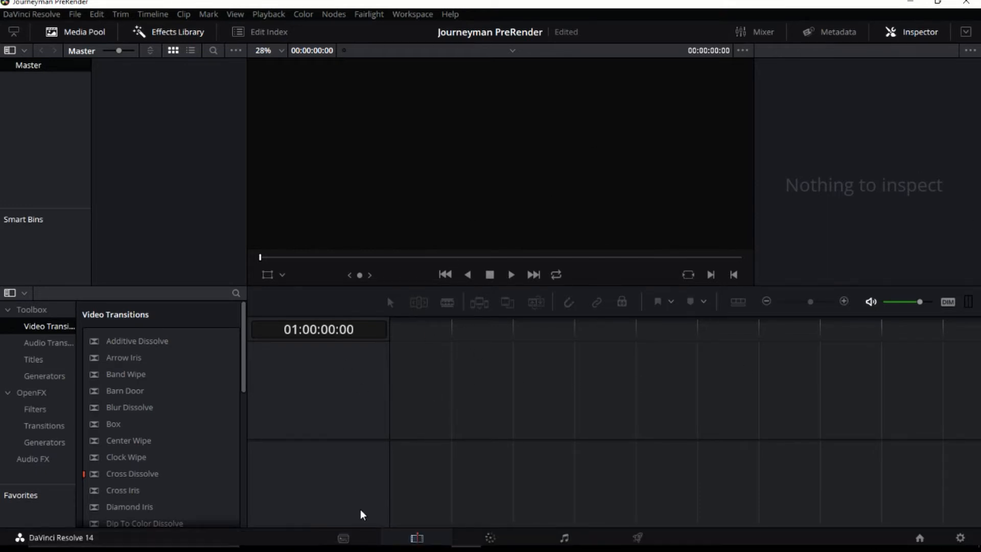
left_click(360, 536)
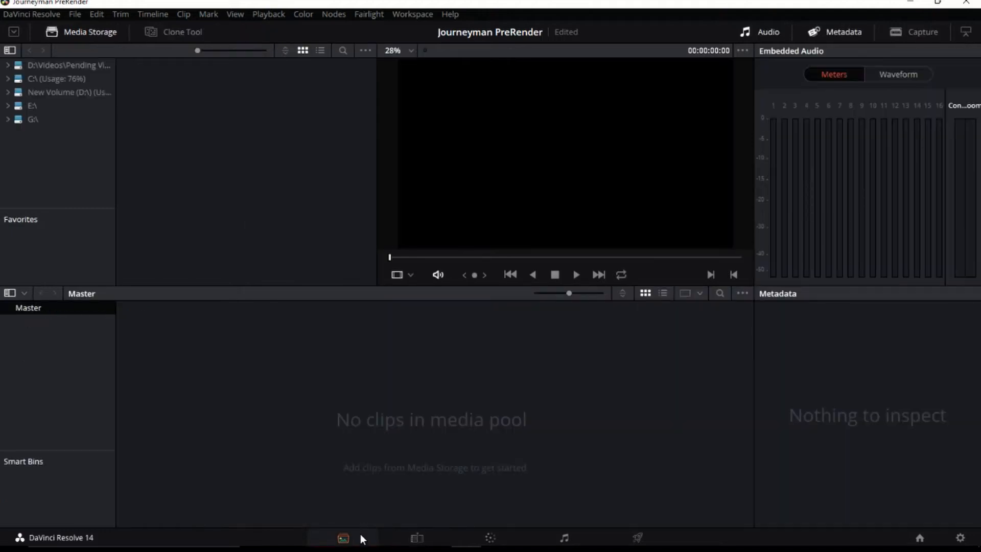
left_click(428, 536)
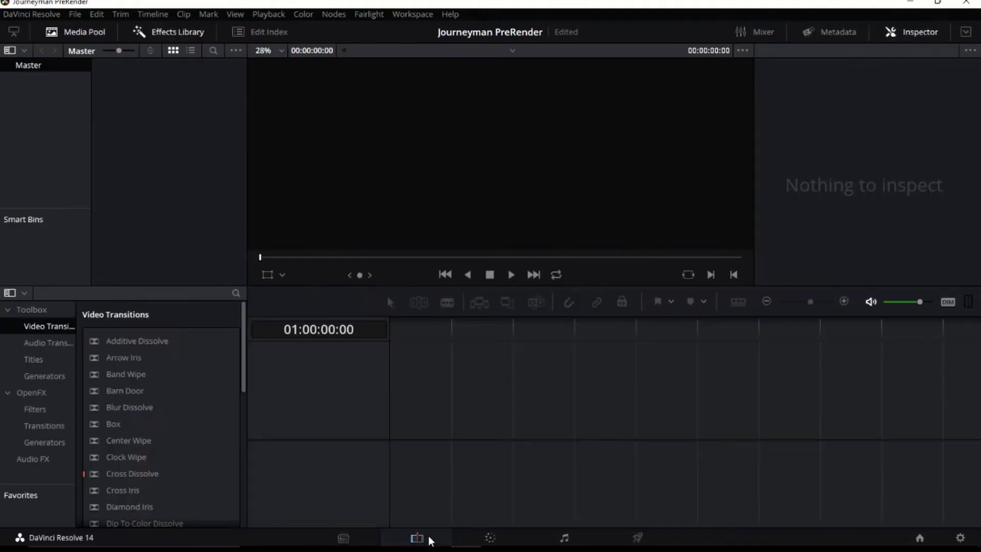
left_click(510, 535)
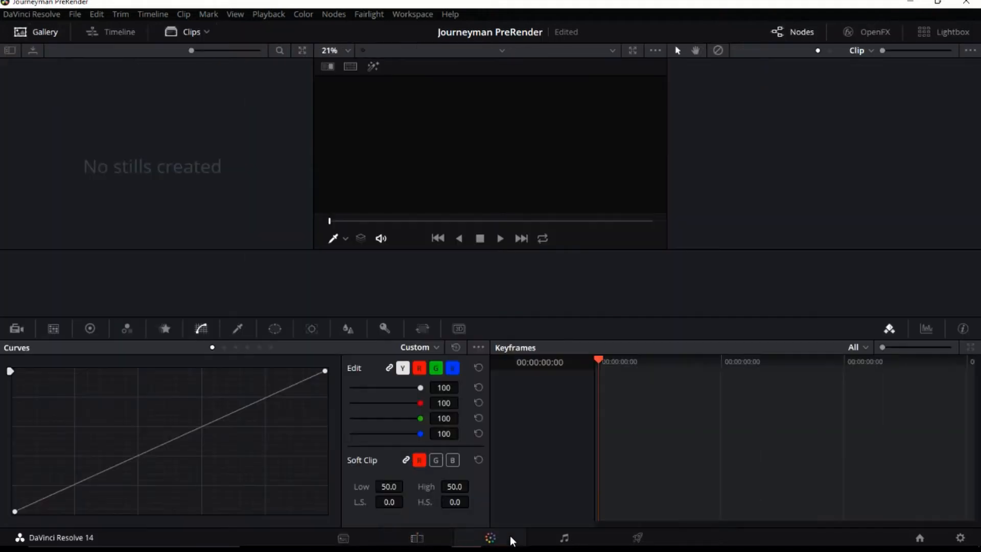
left_click(579, 541)
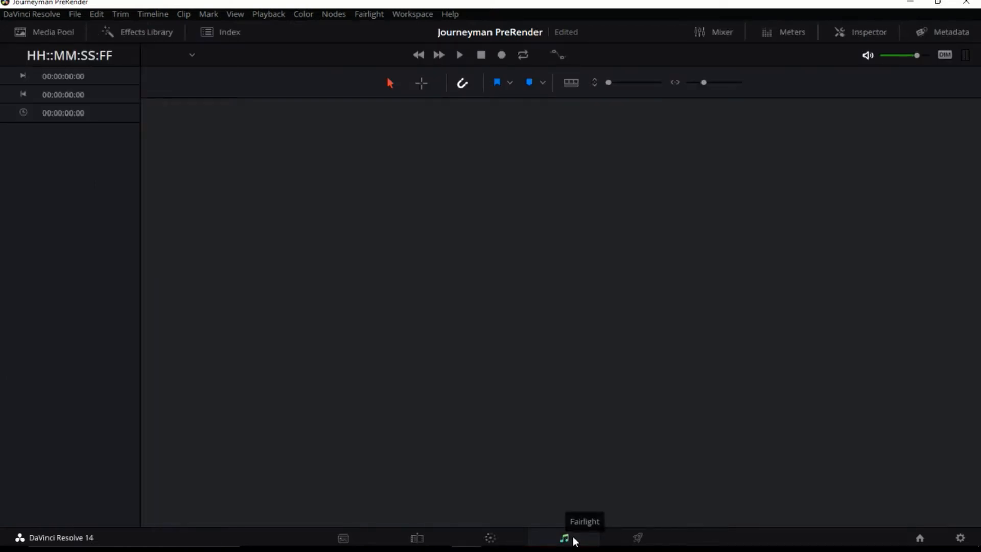
left_click(651, 540)
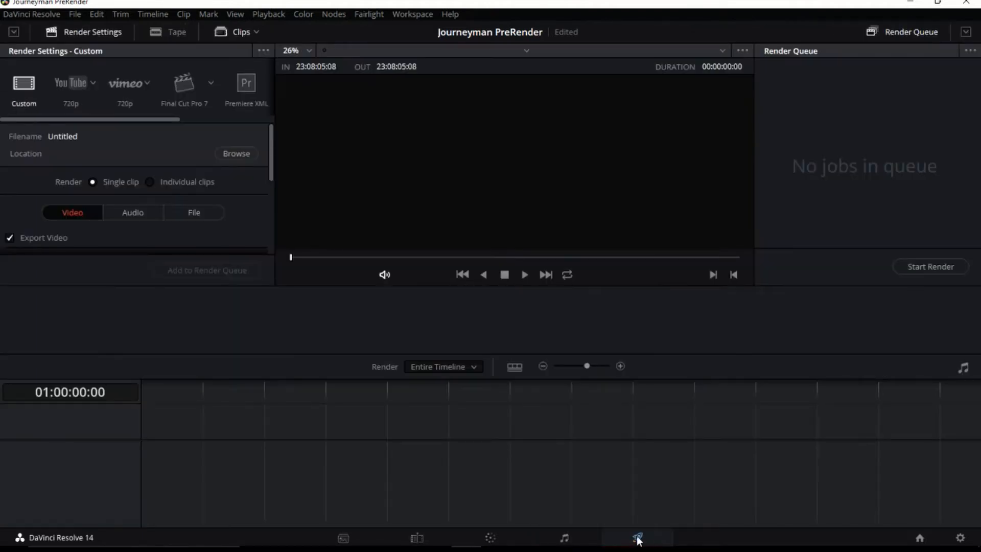
left_click(365, 538)
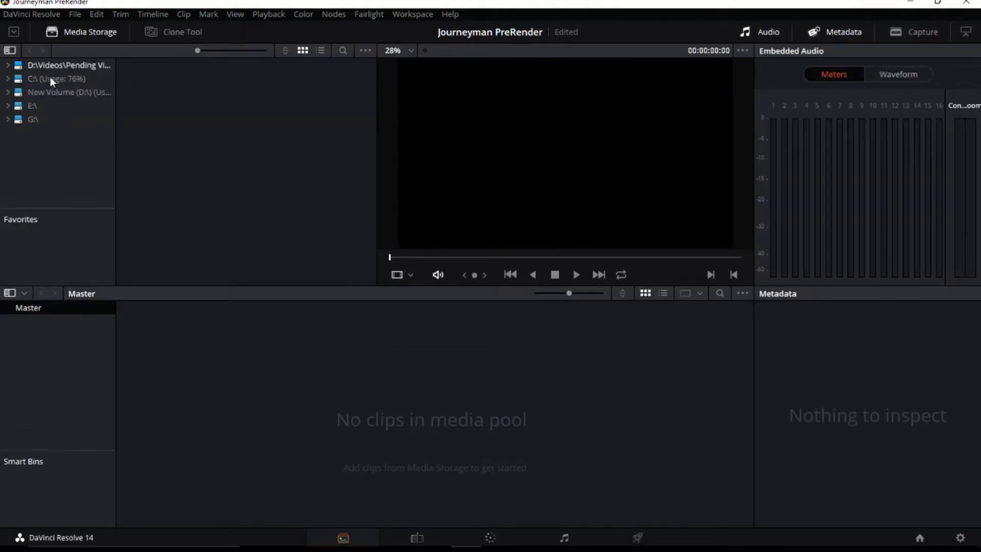
On the Edit page, import Journeyman Pt 1 and Journeyman Pt 1A from the Videos folder, changing the timeline frame rate to match the clips.
left_click(398, 539)
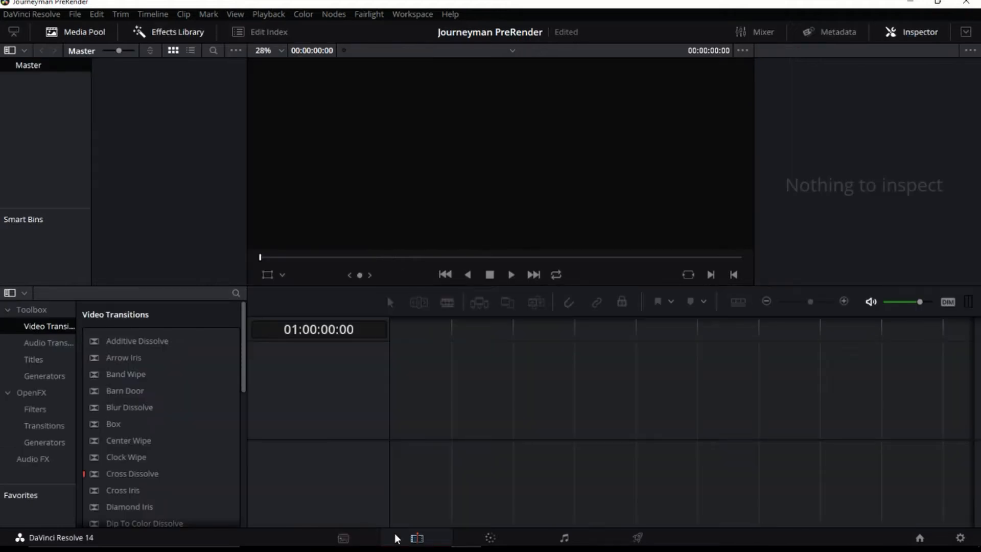
right_click(150, 134)
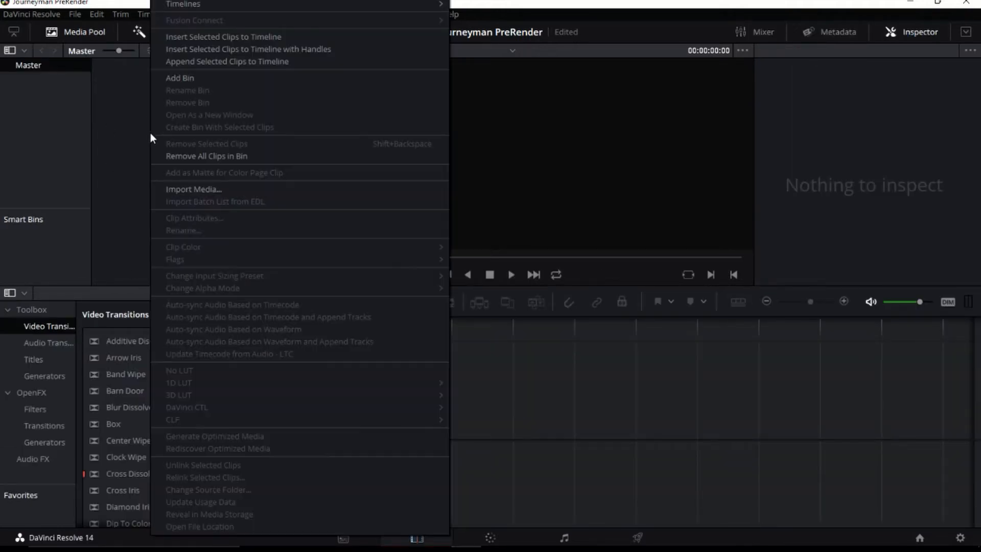
left_click(198, 188)
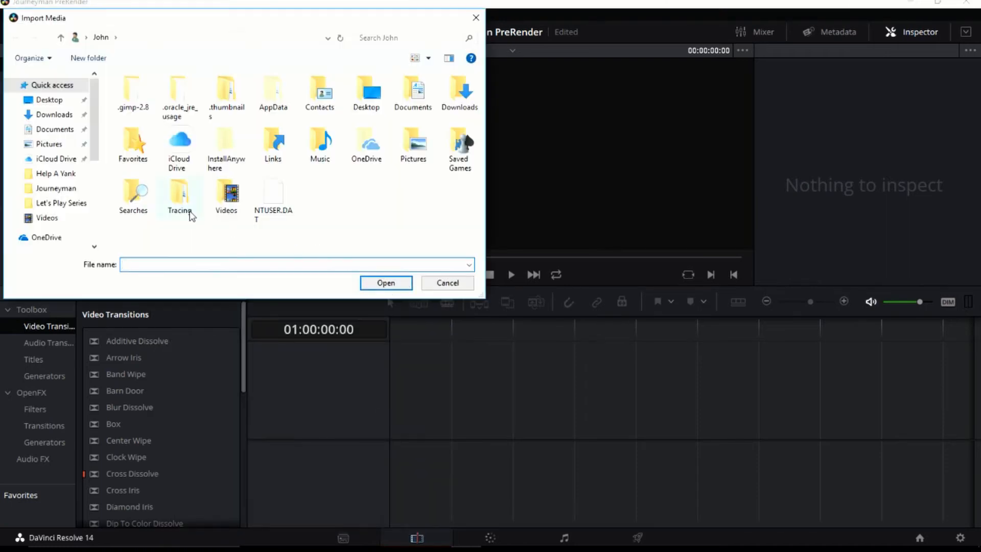
left_click(67, 192)
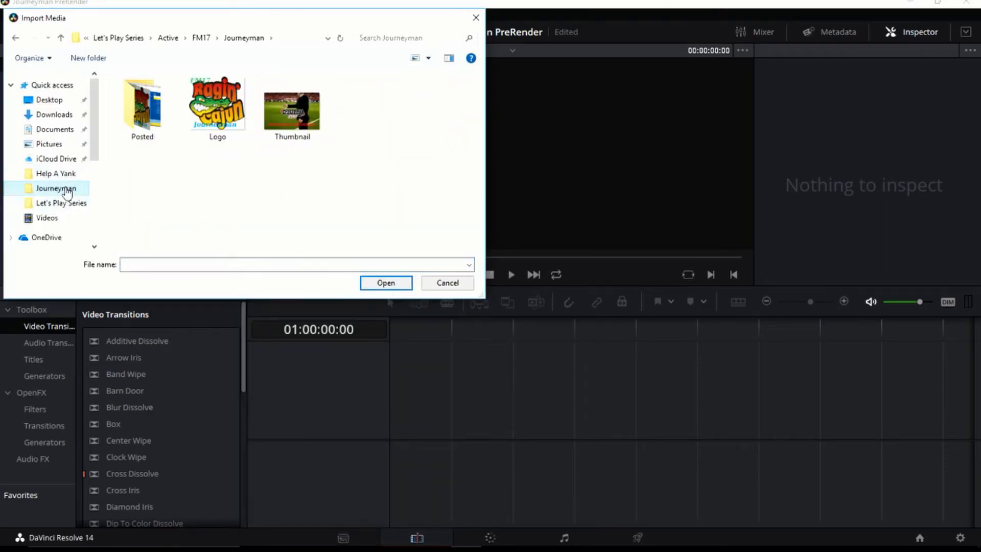
left_click(56, 223)
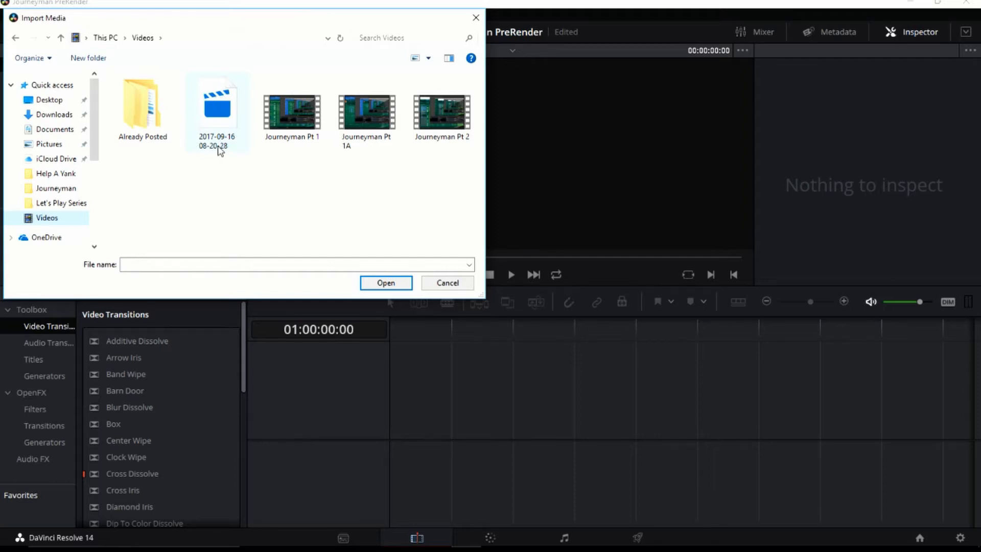
left_click(286, 115)
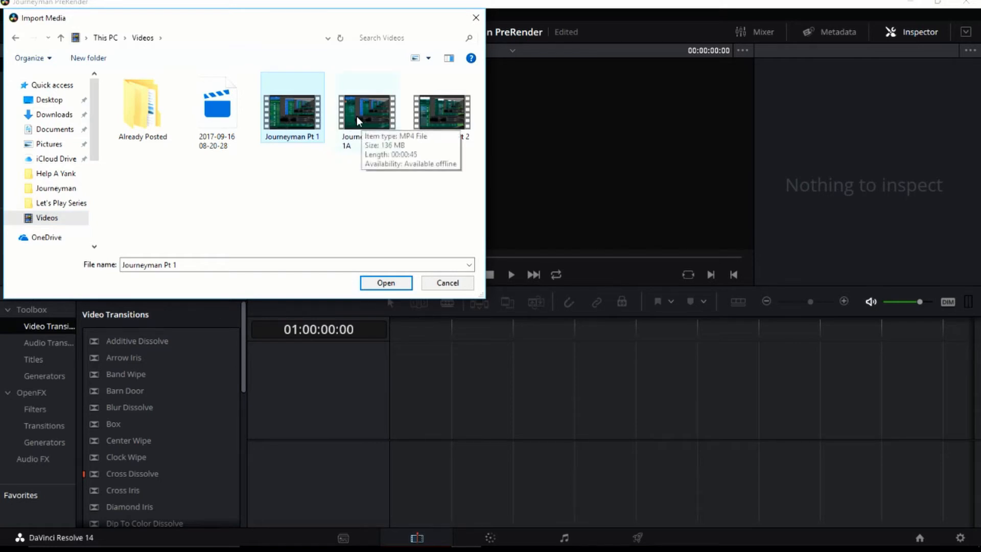
left_click(357, 117, "ctrl")
left_click(386, 283)
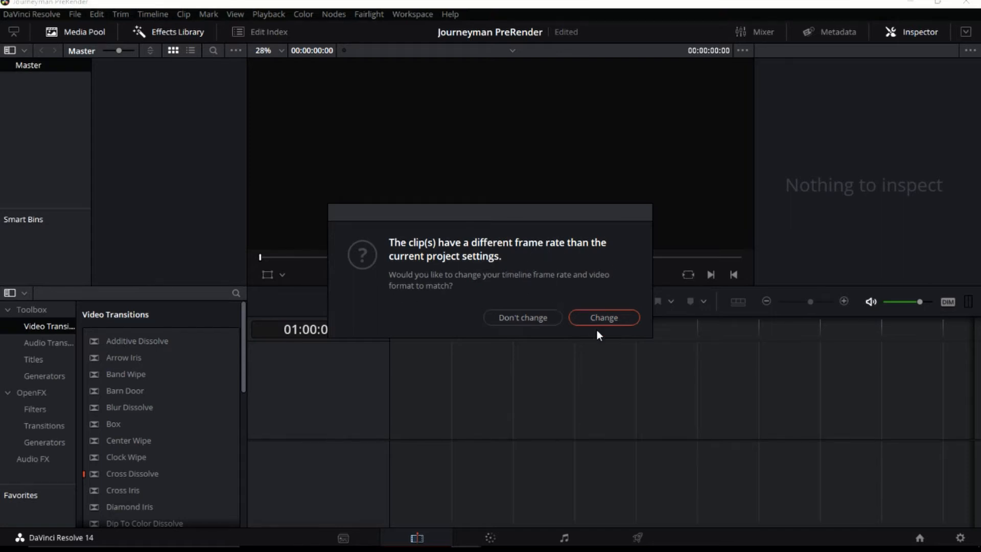
left_click(593, 314)
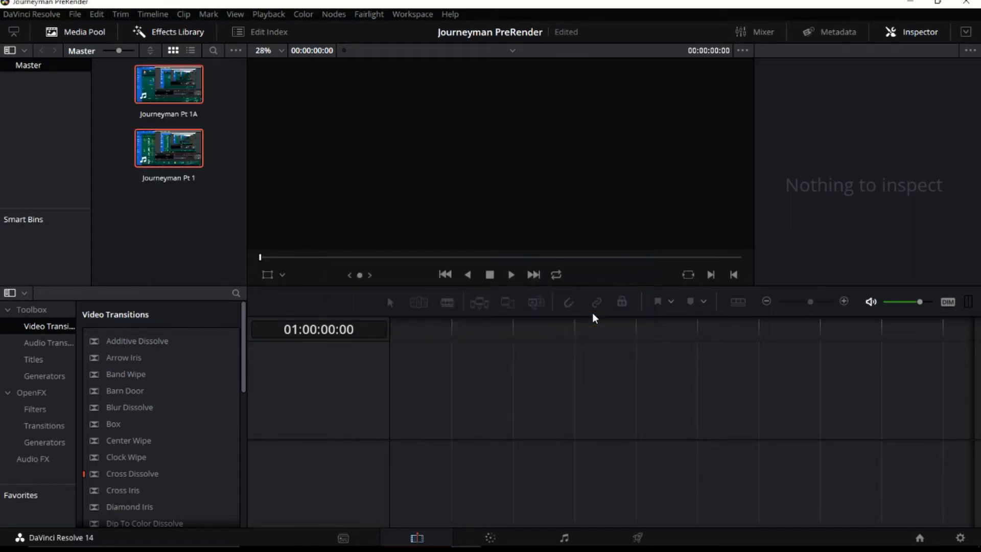
Import the images Leave A Like, raginCajun1_grande and subscribe from the Let's Play Series folder into the media pool.
right_click(201, 216)
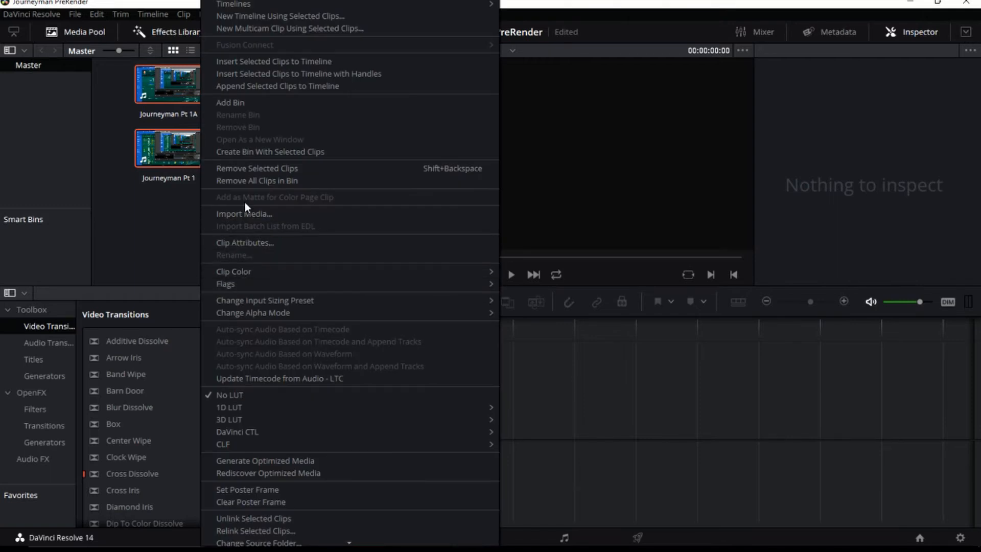
left_click(249, 215)
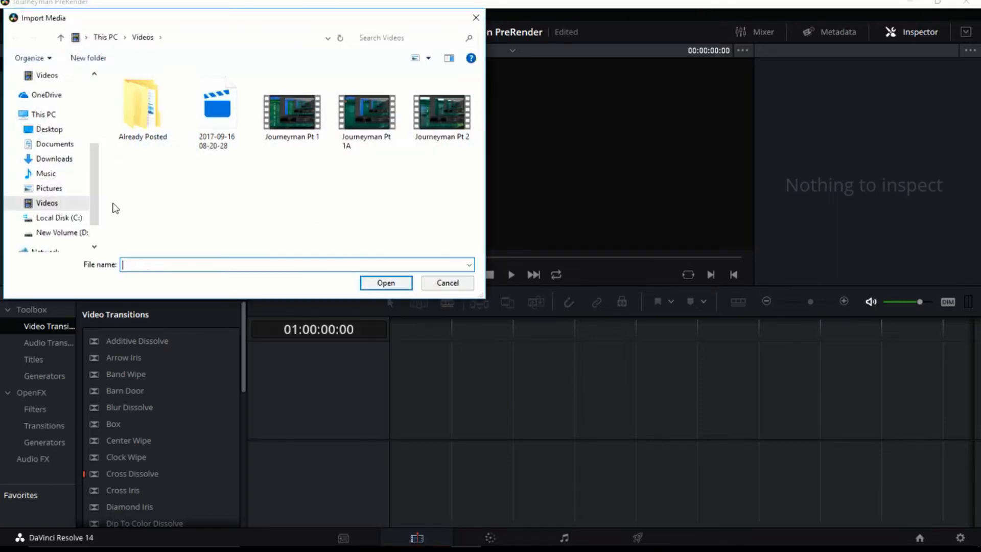
scroll(61, 204, "up", 3)
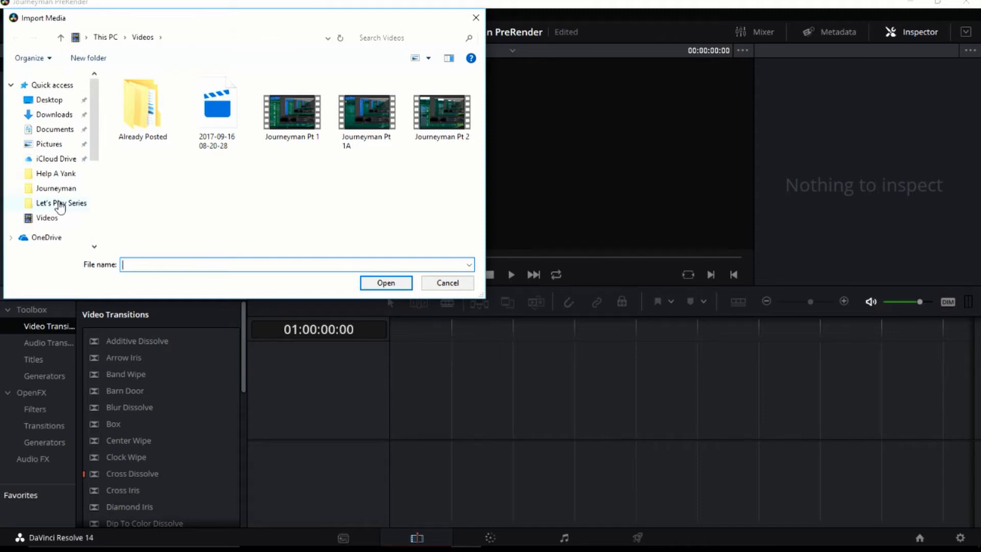
left_click(60, 204)
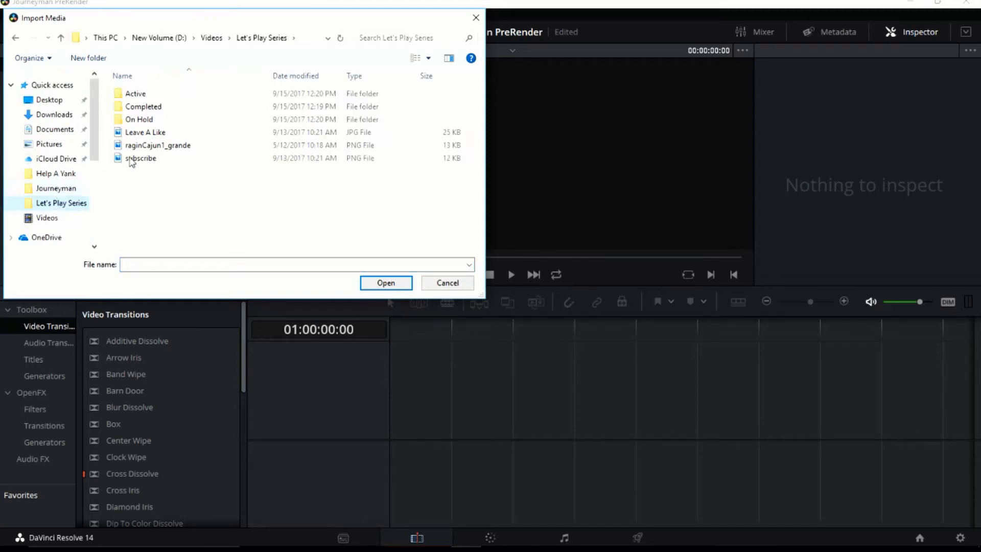
left_click(164, 132)
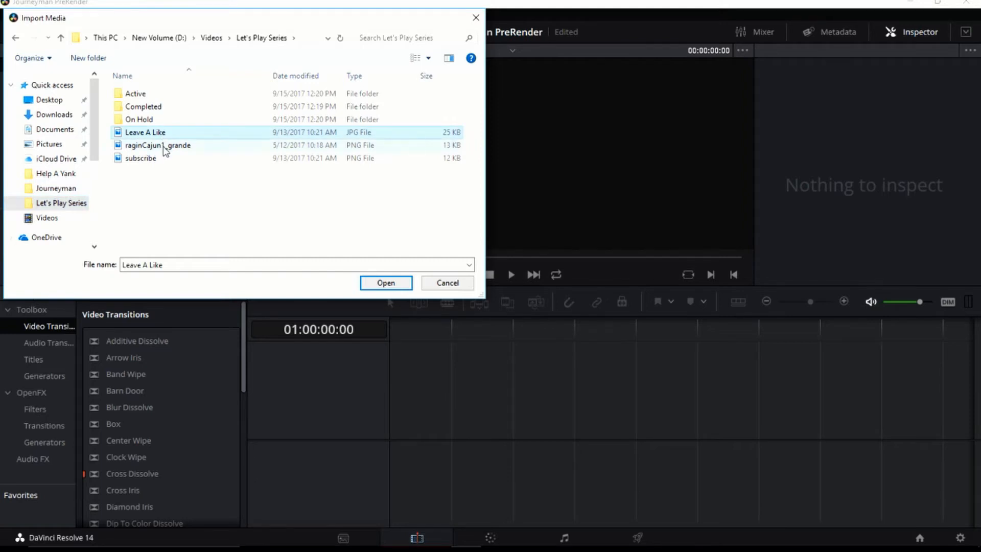
left_click(164, 145, "ctrl")
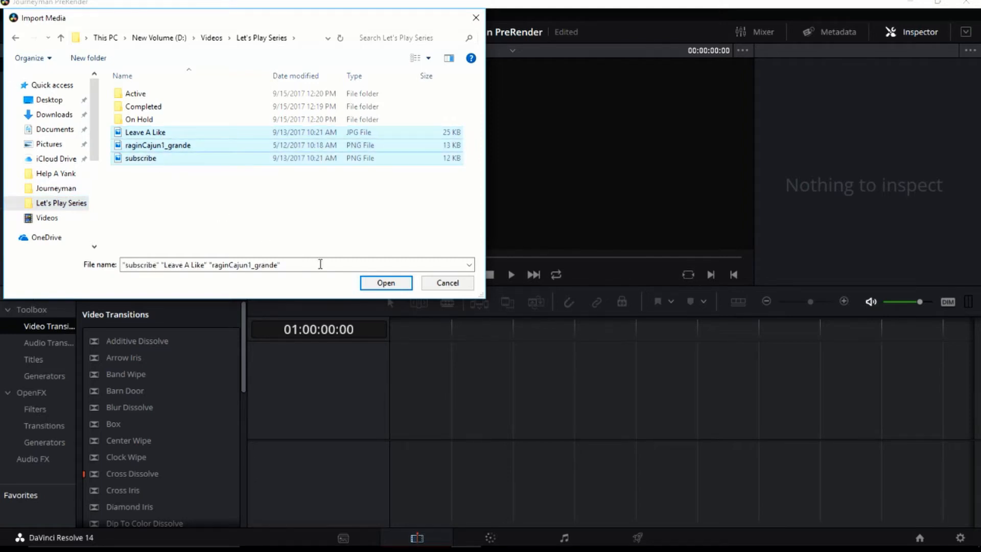
left_click(384, 282)
Import the Thumbnail image from the Active > FM17 > Journeyman folder into the media pool.
right_click(230, 164)
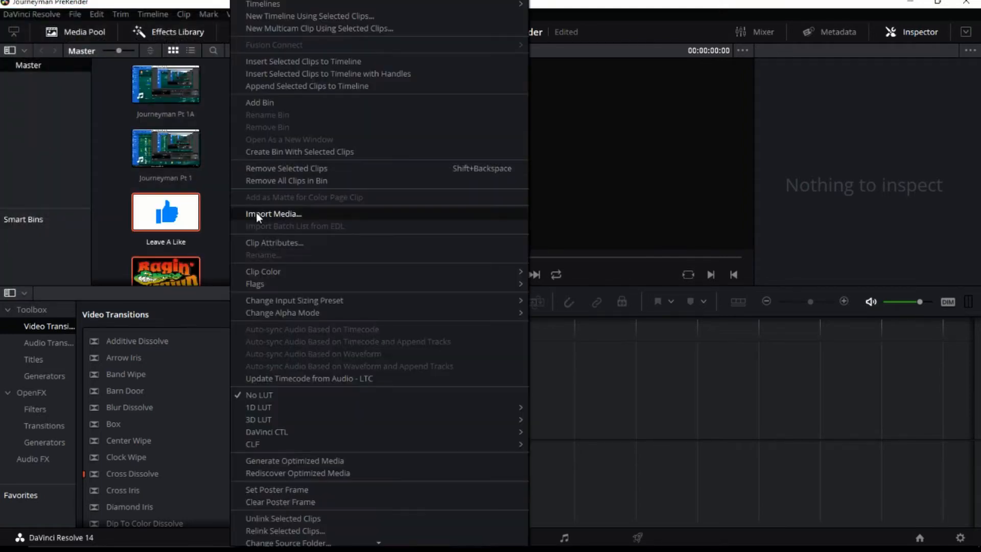
left_click(259, 217)
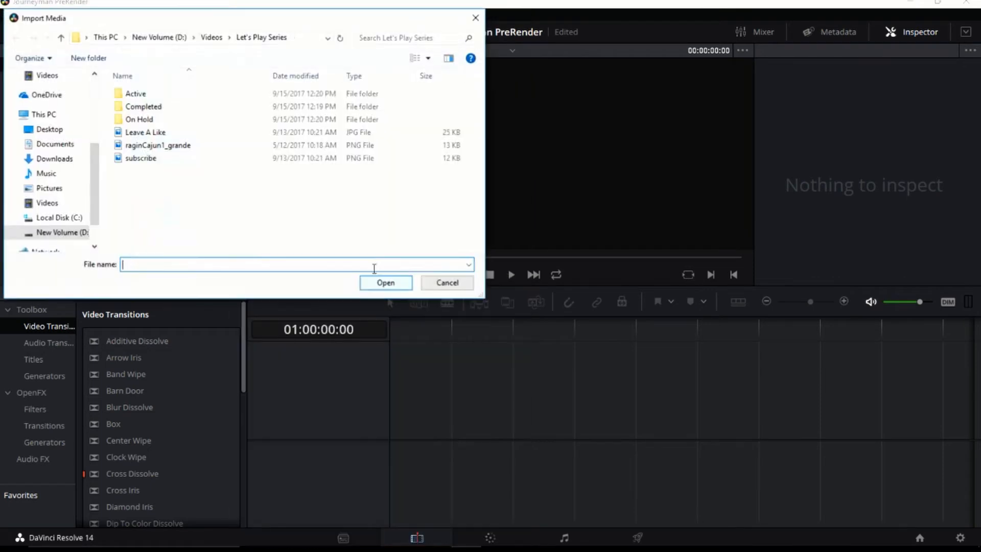
double_click(136, 94)
double_click(152, 108)
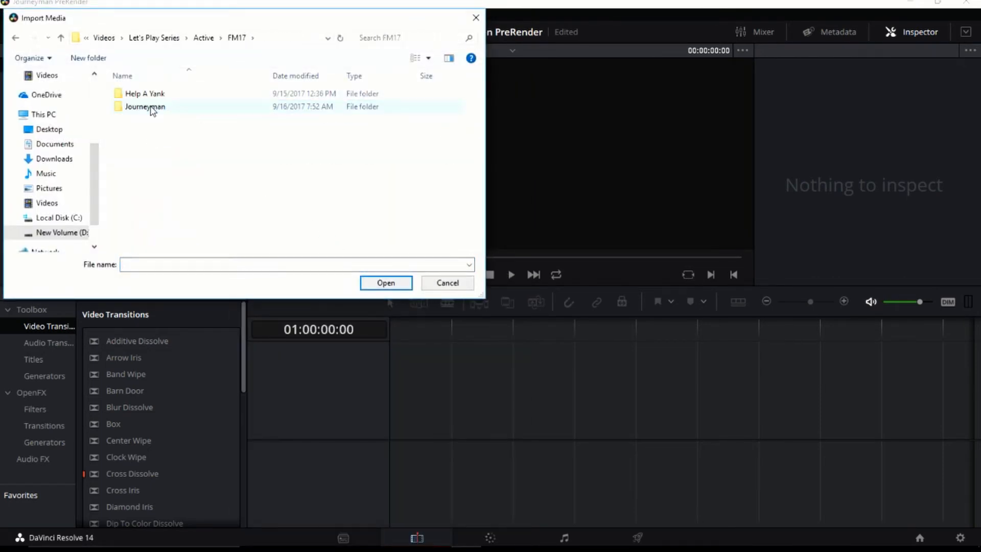
double_click(148, 106)
left_click(289, 126)
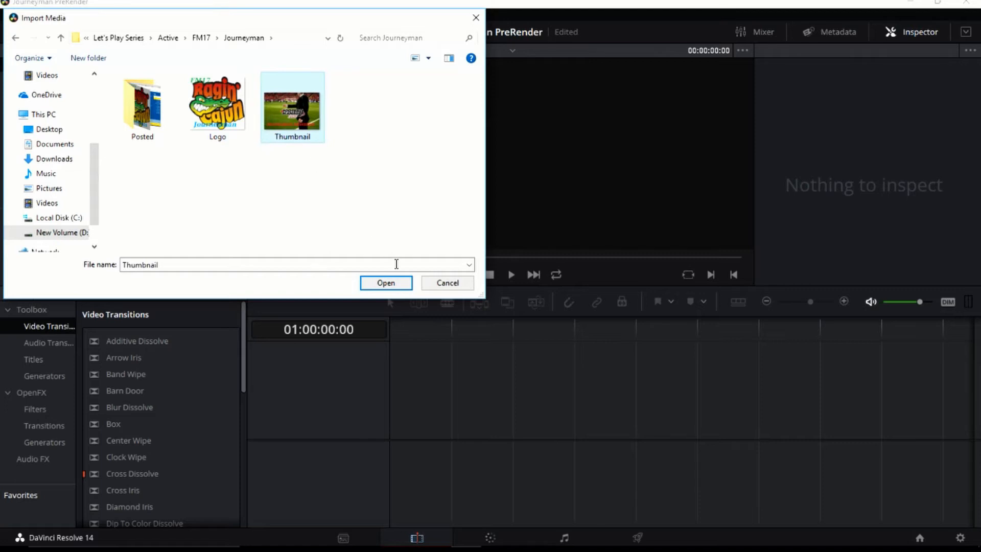
left_click(387, 280)
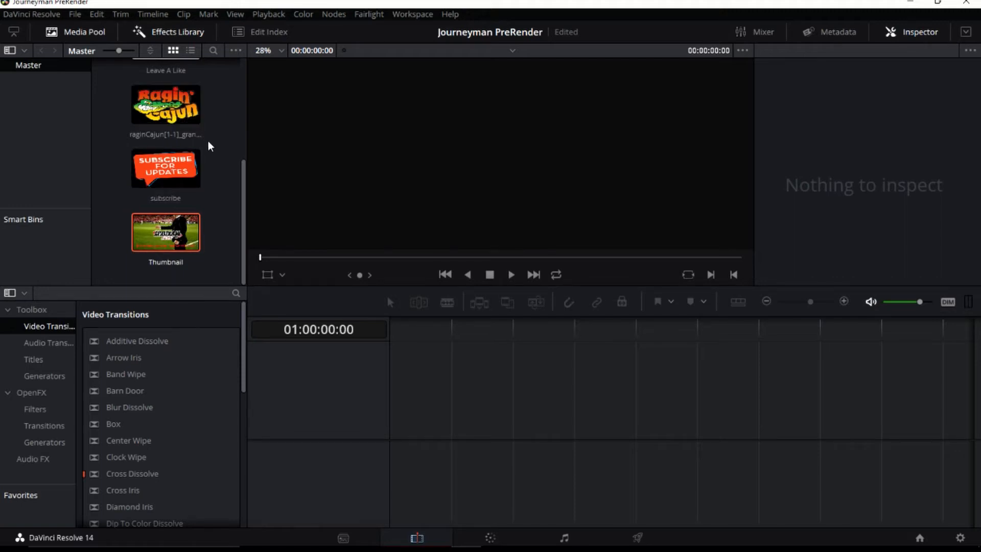
Look through the imported clips and images in the media pool and the timeline options available for them.
scroll(215, 153, "up", 3)
scroll(212, 152, "up", 2)
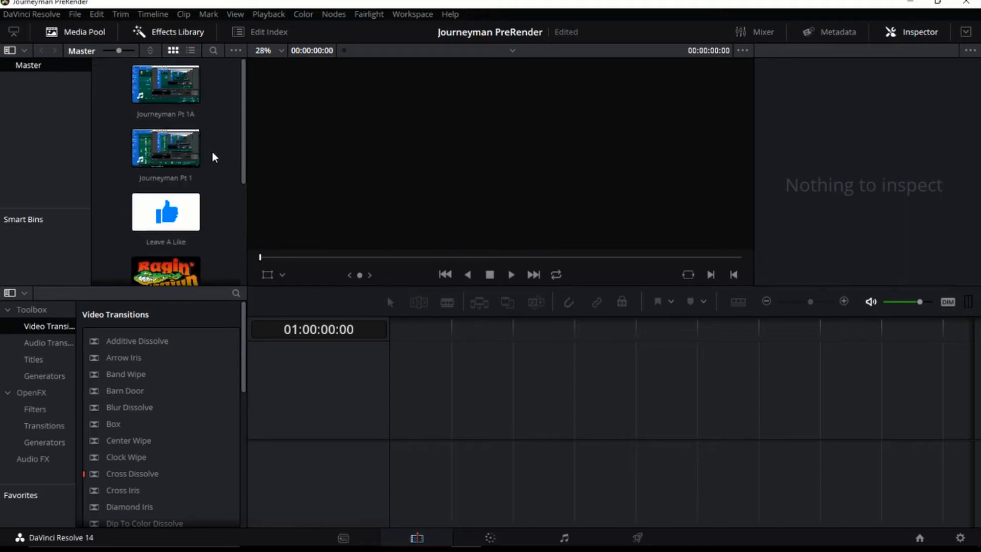
scroll(213, 151, "down", 2)
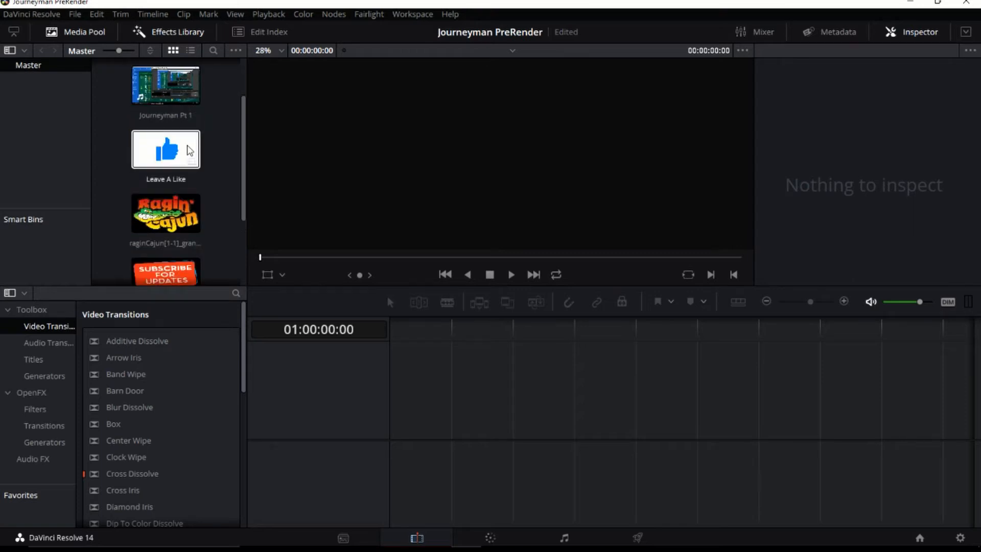
scroll(204, 158, "up", 2)
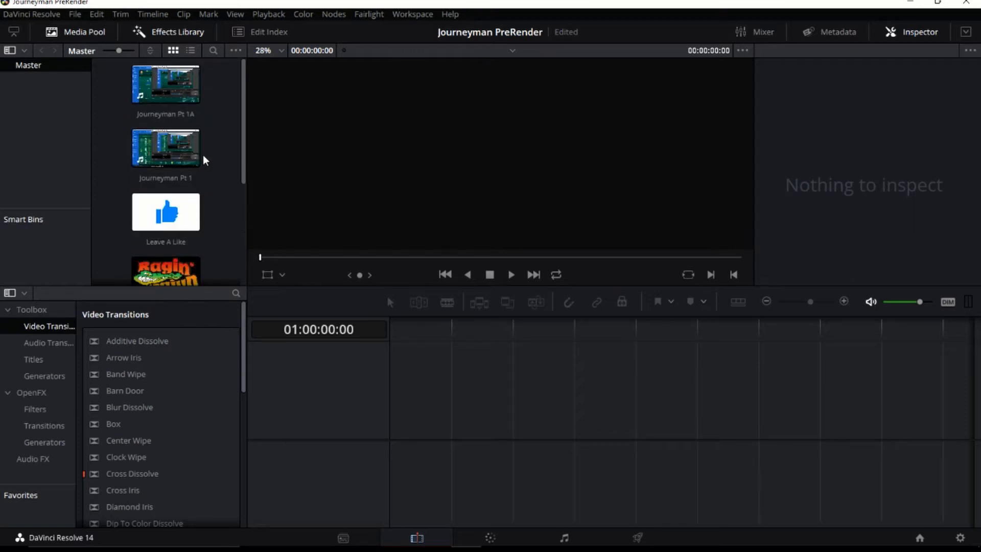
scroll(210, 167, "down", 4)
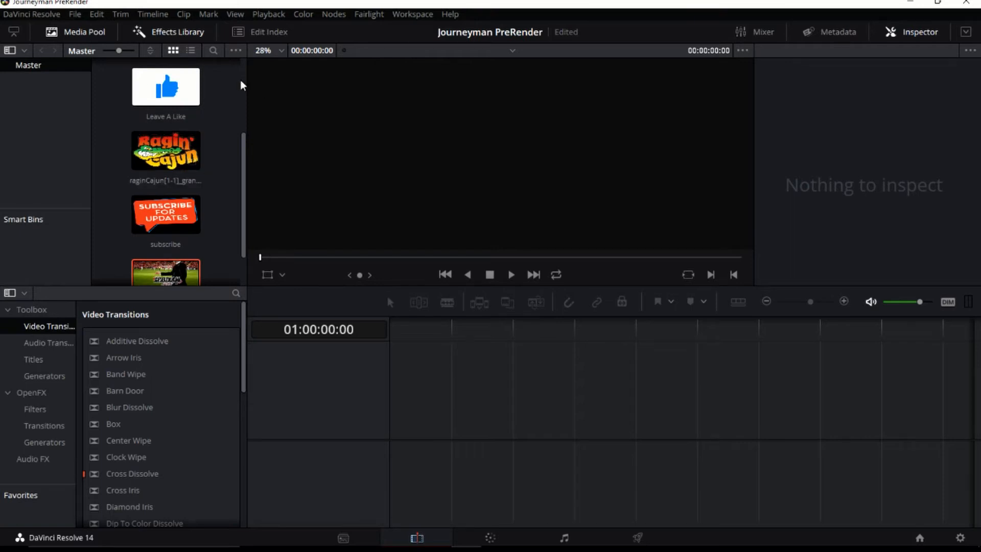
scroll(166, 156, "up", 4)
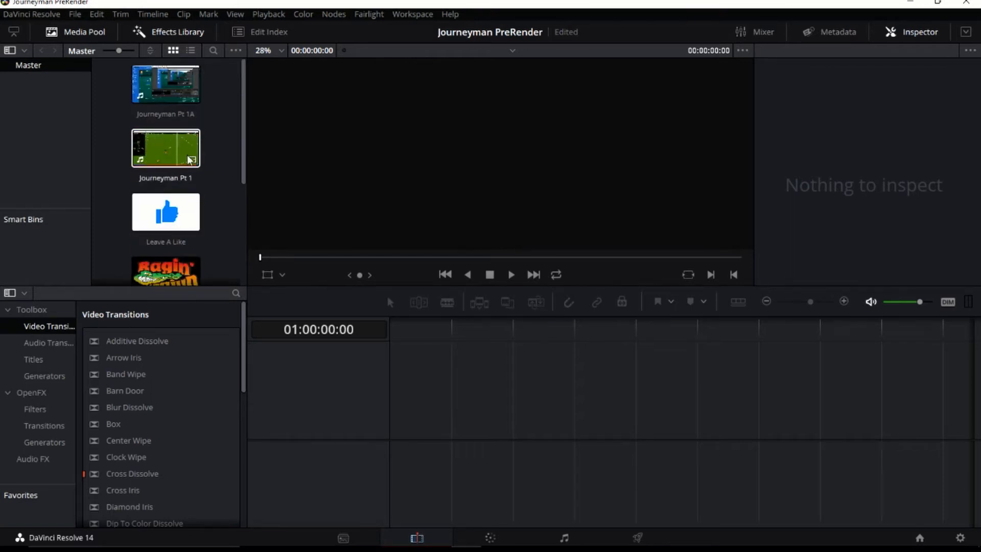
right_click(227, 128)
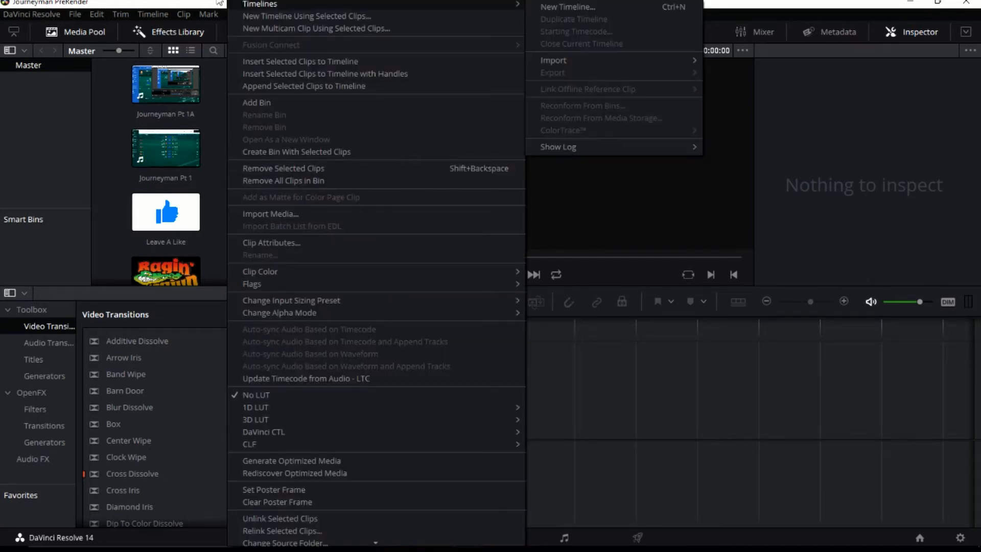
left_click(232, 86)
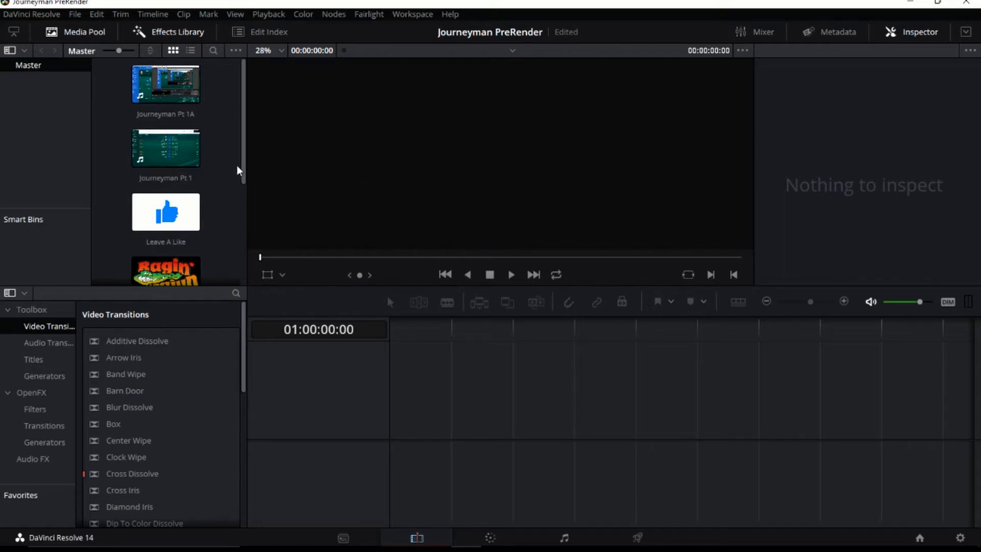
Place the raginCajun image at the start of a new timeline and add the Thumbnail image directly behind it on Video 1.
left_click_drag(244, 175, 244, 219)
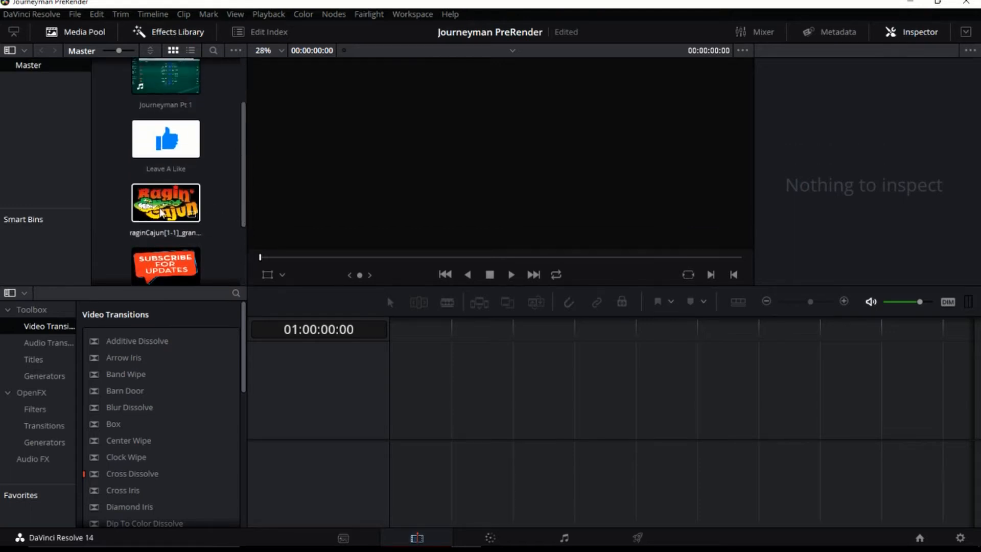
left_click_drag(161, 212, 393, 425)
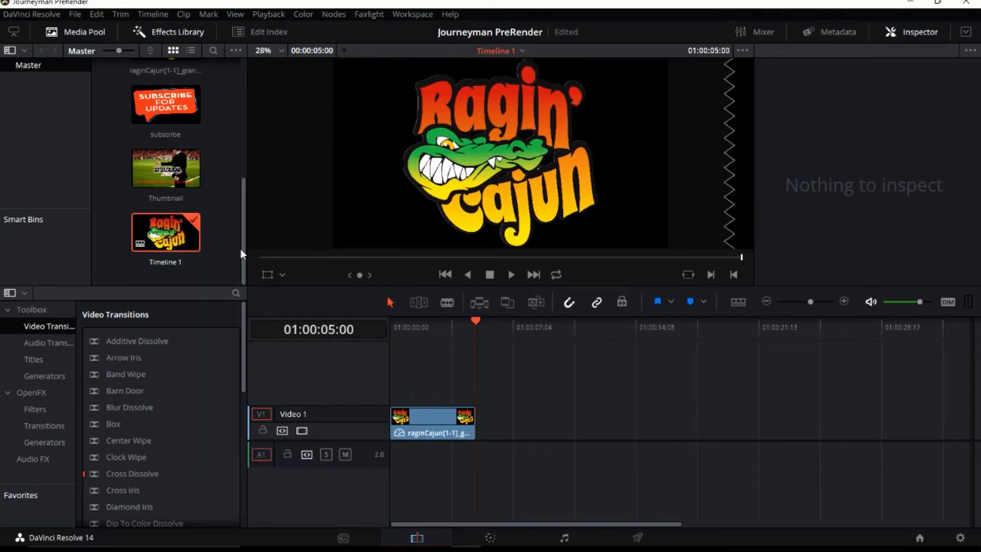
left_click_drag(168, 166, 478, 429)
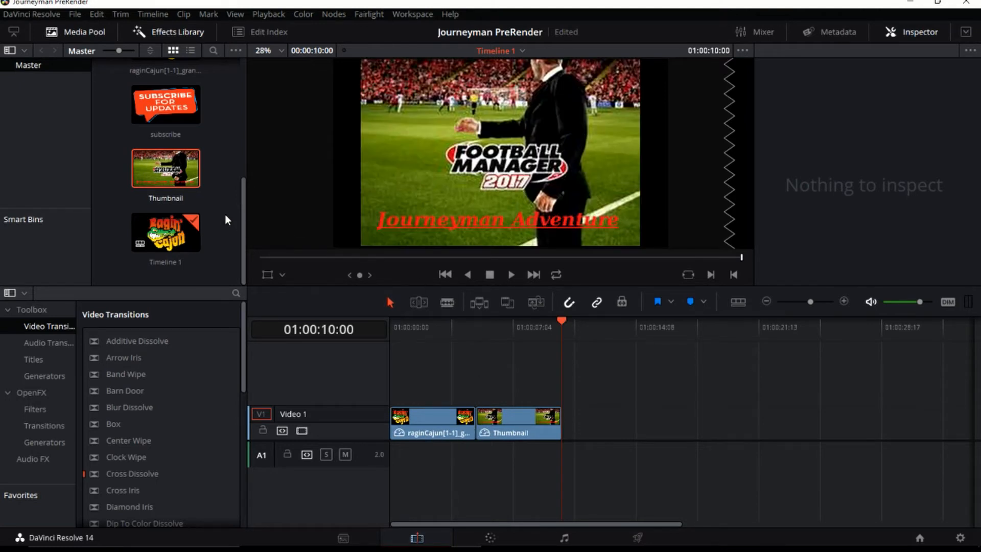
Add the Journeyman Pt 1 clip after the Thumbnail image and place Journeyman Pt 1A directly behind it on the timeline.
scroll(224, 213, "up", 5)
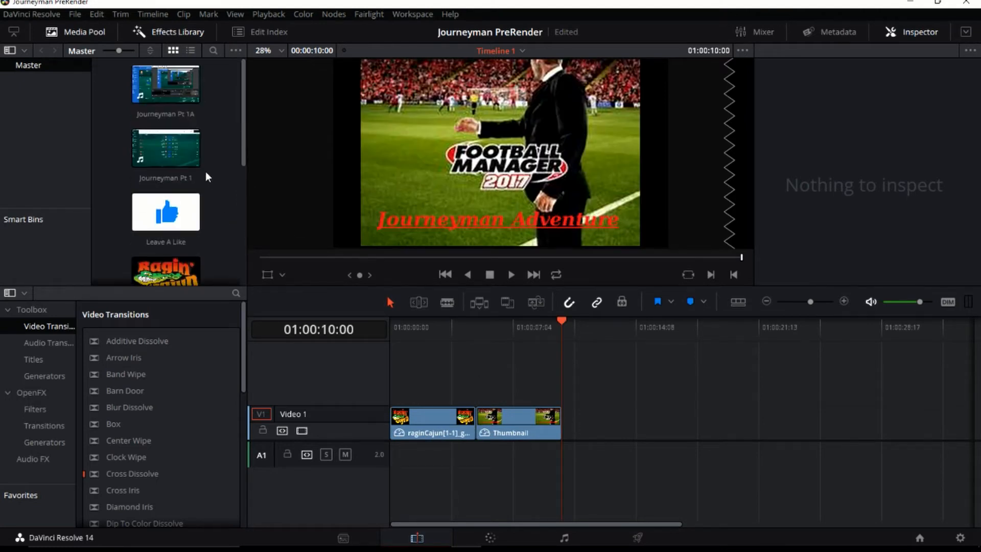
left_click_drag(150, 149, 559, 442)
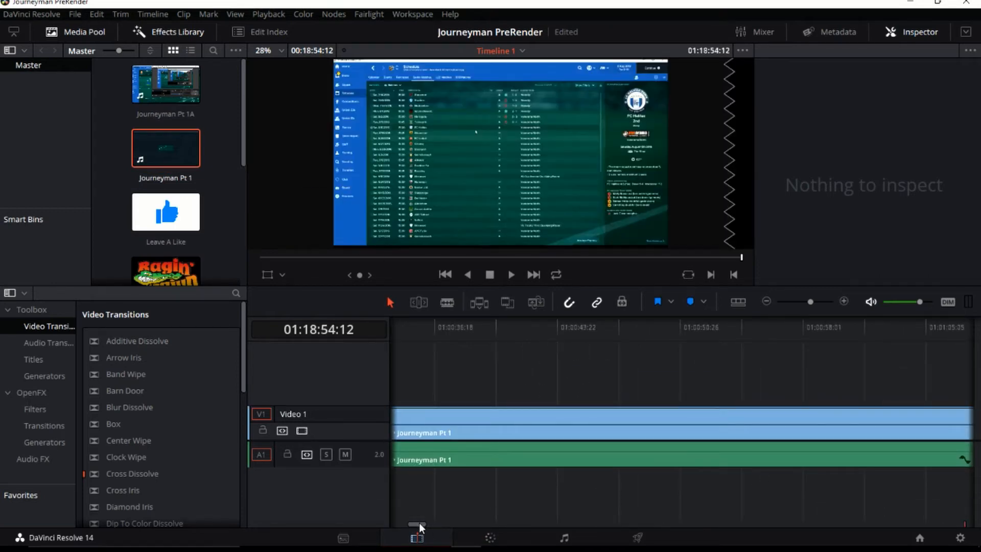
left_click_drag(419, 523, 954, 507)
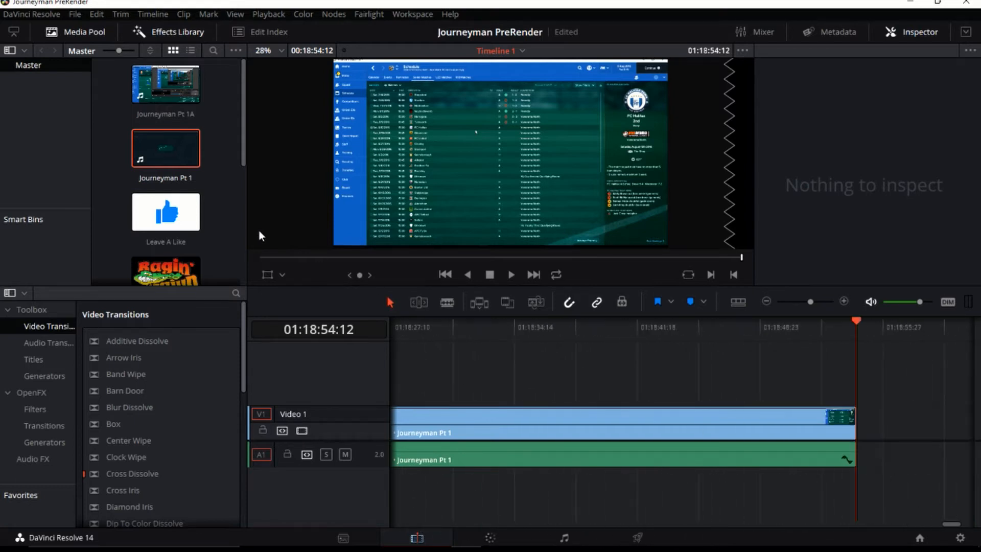
left_click_drag(164, 86, 864, 416)
key("Down")
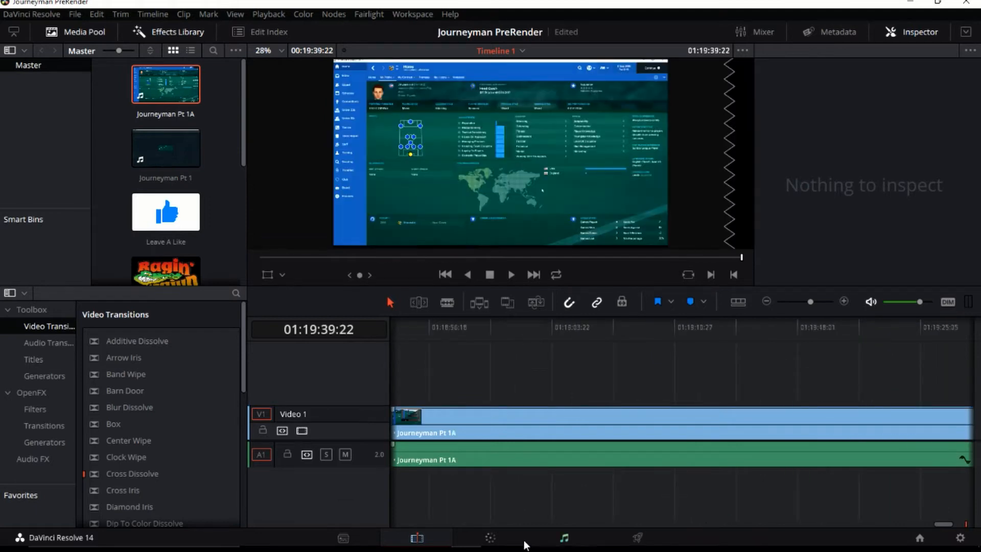
Add the raginCajun image to Video 1 directly after the end of Journeyman Pt 1A.
mouse_move(942, 523)
left_mouse_down()
mouse_move(968, 526)
mouse_move(954, 525)
left_mouse_up()
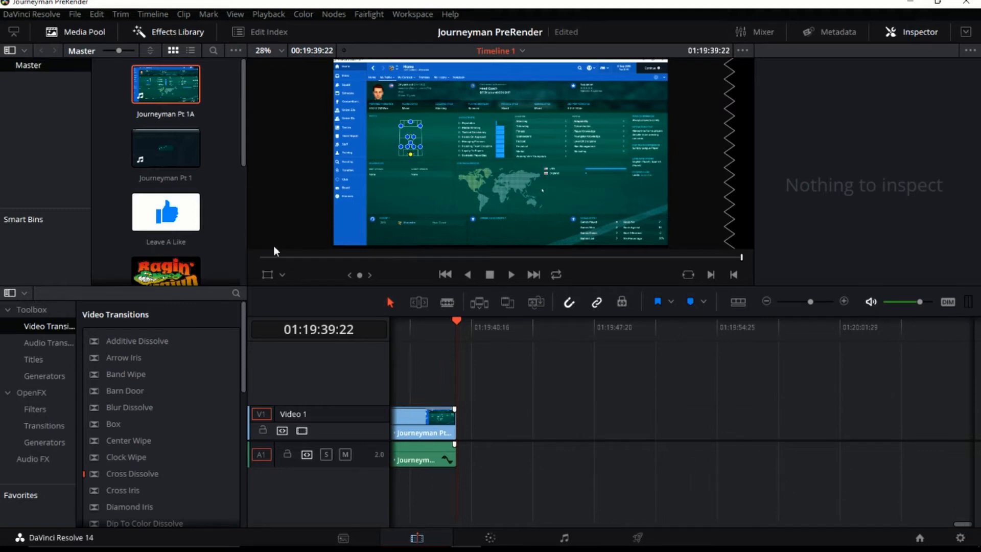
scroll(212, 192, "down", 2)
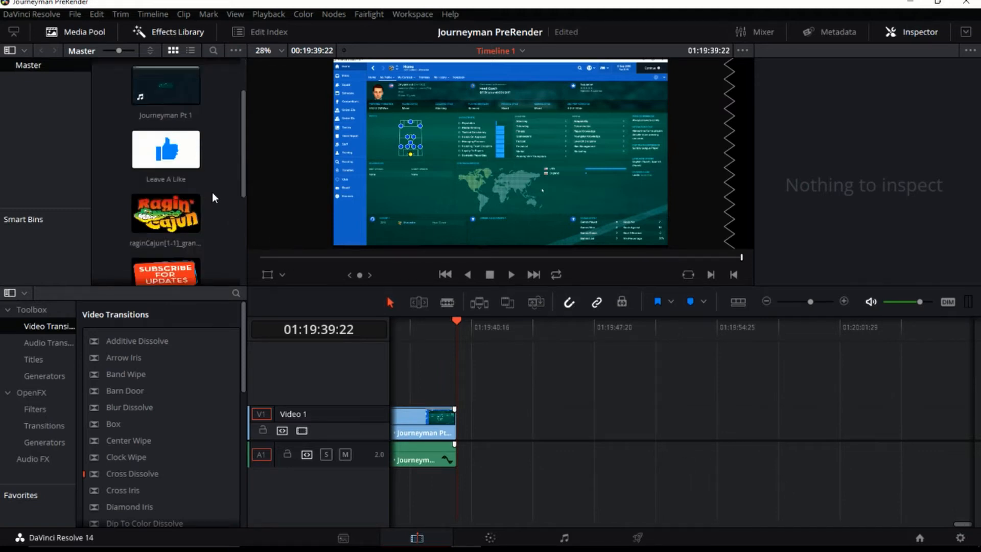
scroll(212, 193, "down", 1)
left_click_drag(164, 155, 470, 427)
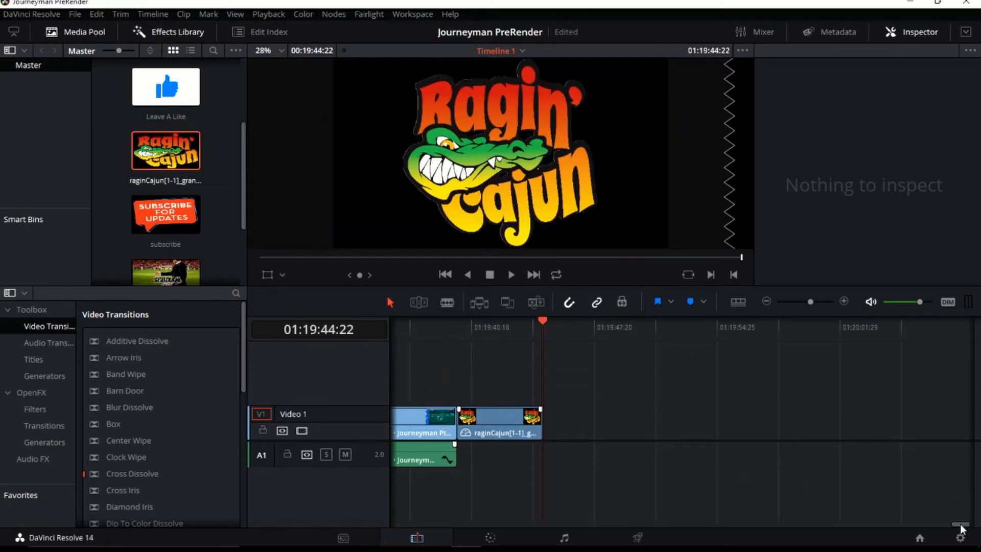
Place the Leave A Like and subscribe images back to back on a new Video 2 track above the end of Journeyman Pt 1A.
mouse_move(961, 523)
left_mouse_down()
mouse_move(651, 537)
mouse_move(950, 533)
left_mouse_up()
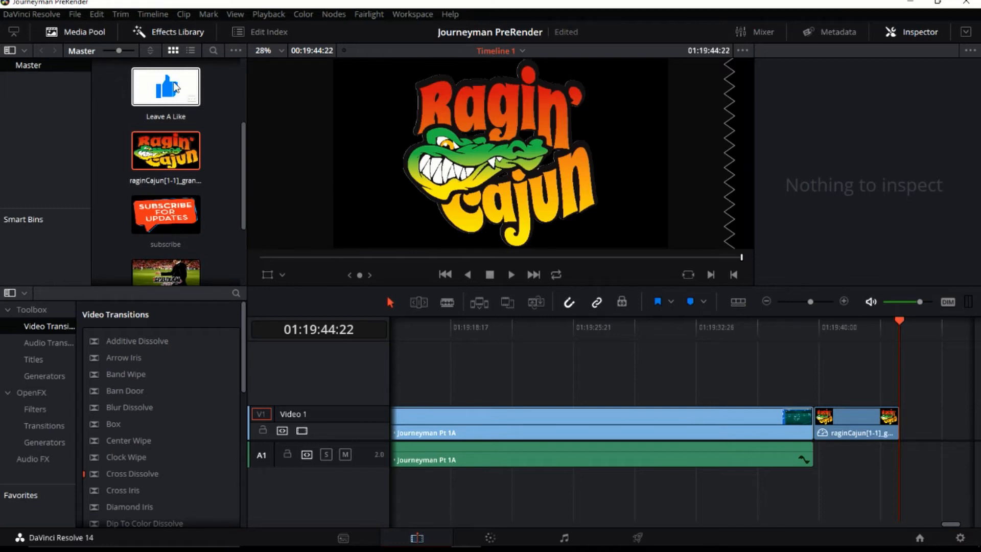
left_click_drag(175, 88, 639, 379)
left_click_drag(166, 214, 710, 384)
key("Down")
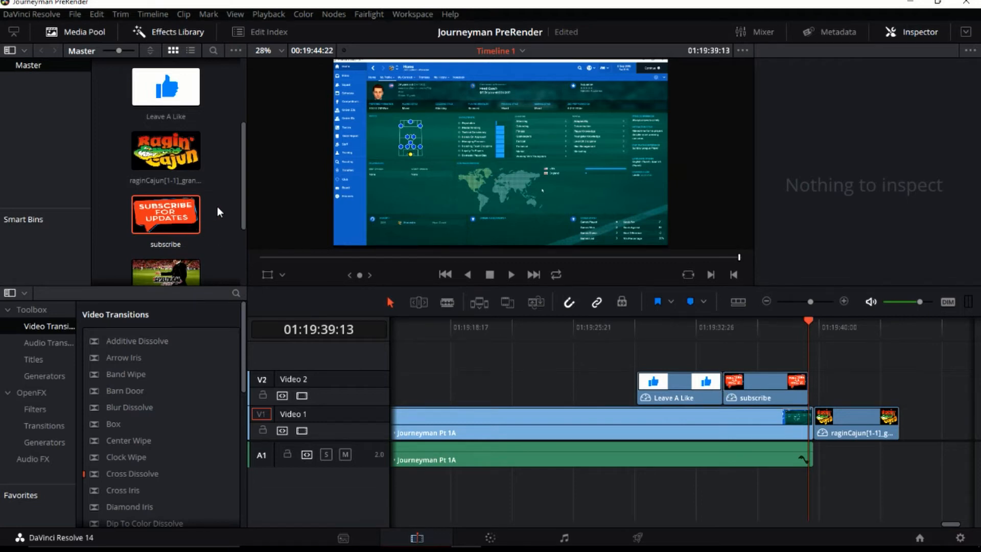
scroll(216, 207, "up", 2)
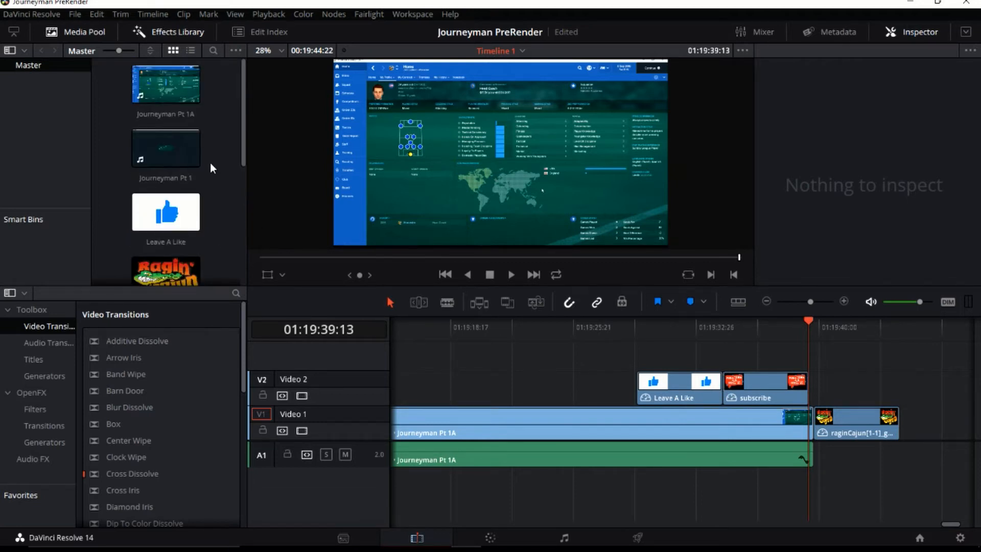
Try the filmstrip, thumbnail and simple timeline views, ending on the thumbnail view.
left_click(739, 301)
left_click(704, 348)
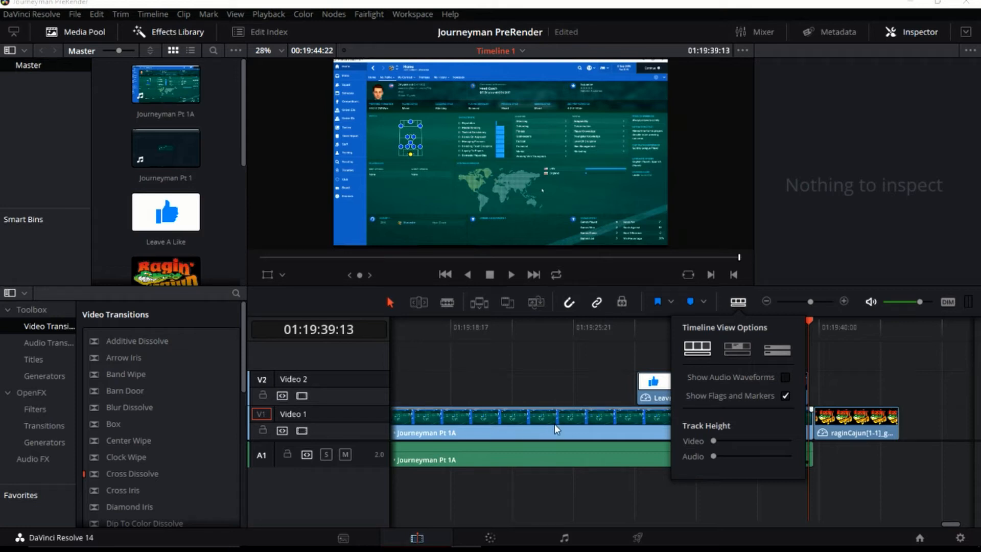
left_click(738, 302)
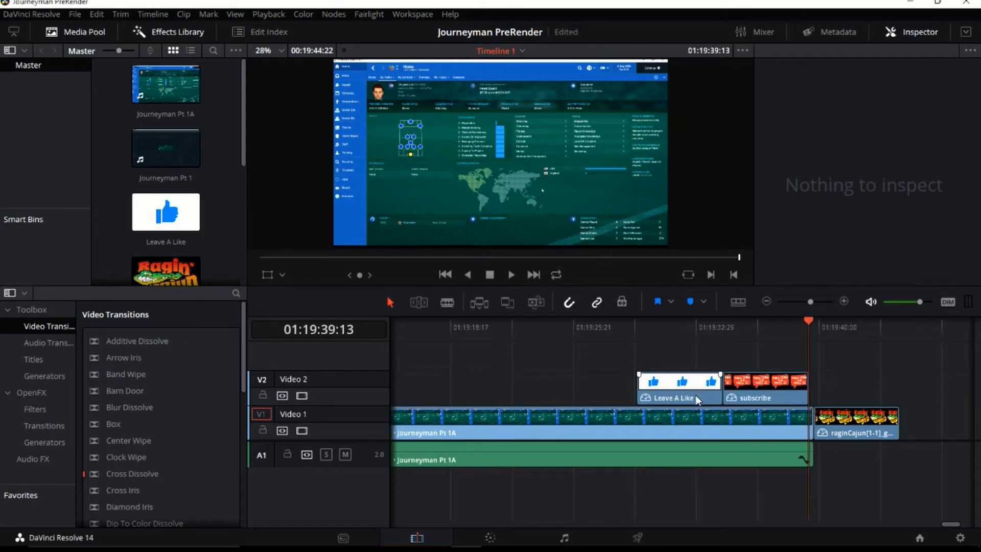
left_click(737, 302)
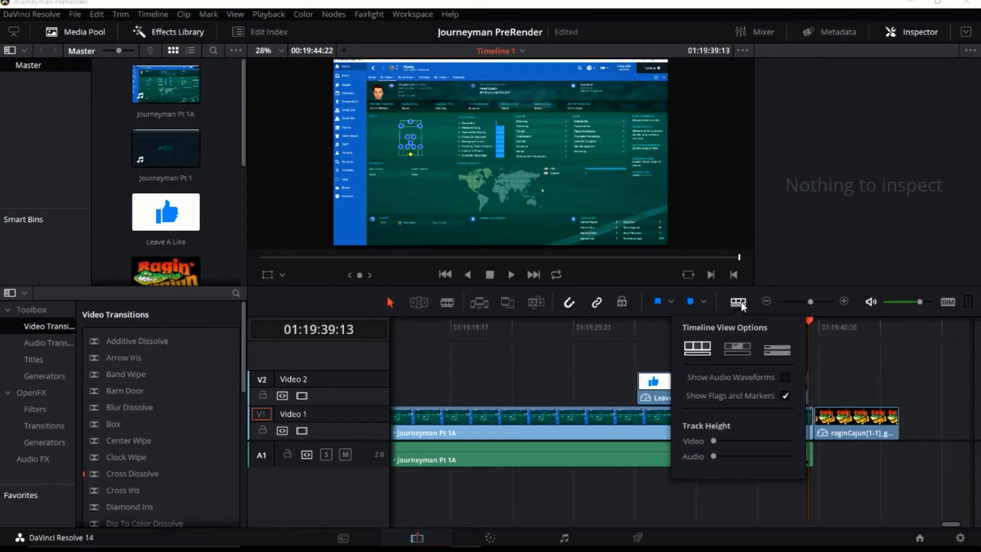
left_click(734, 347)
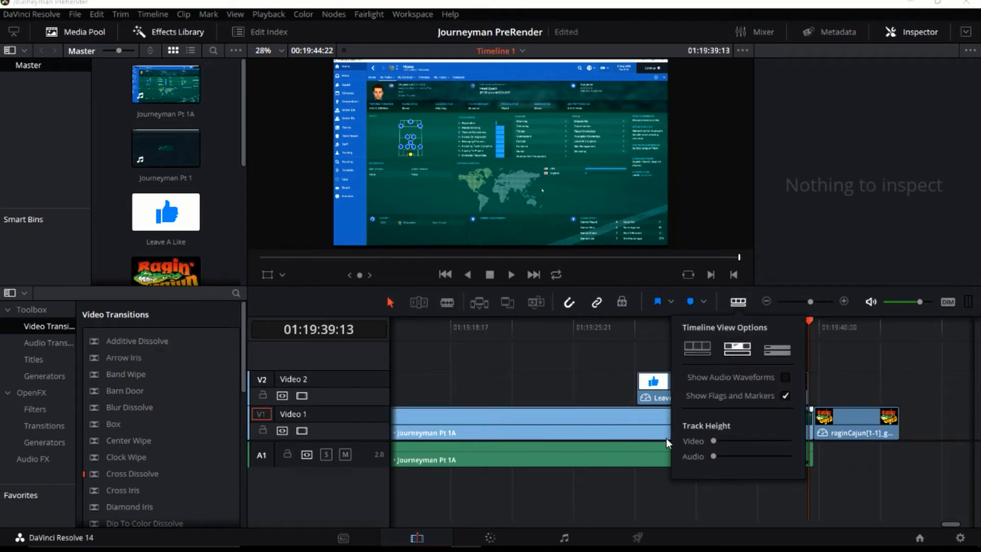
left_click(779, 351)
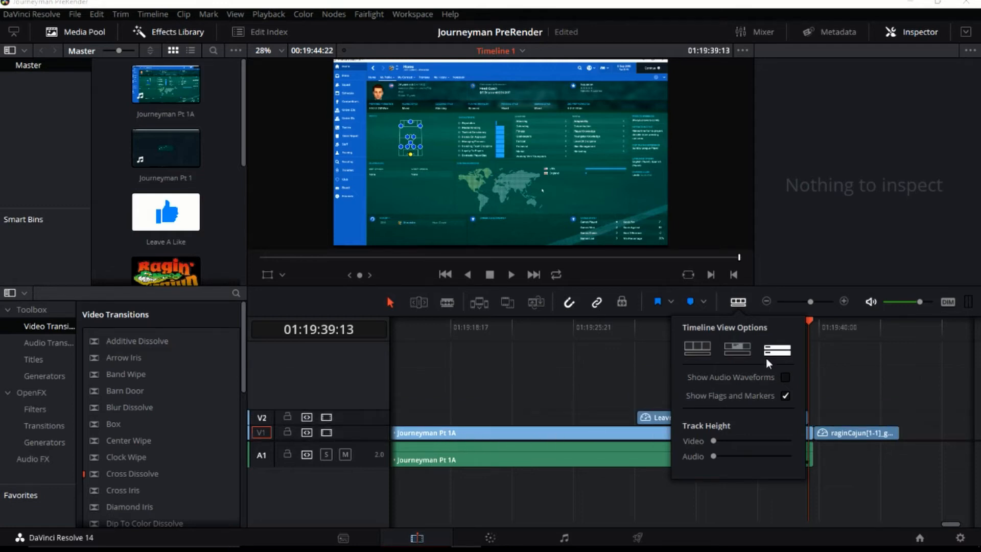
left_click(738, 346)
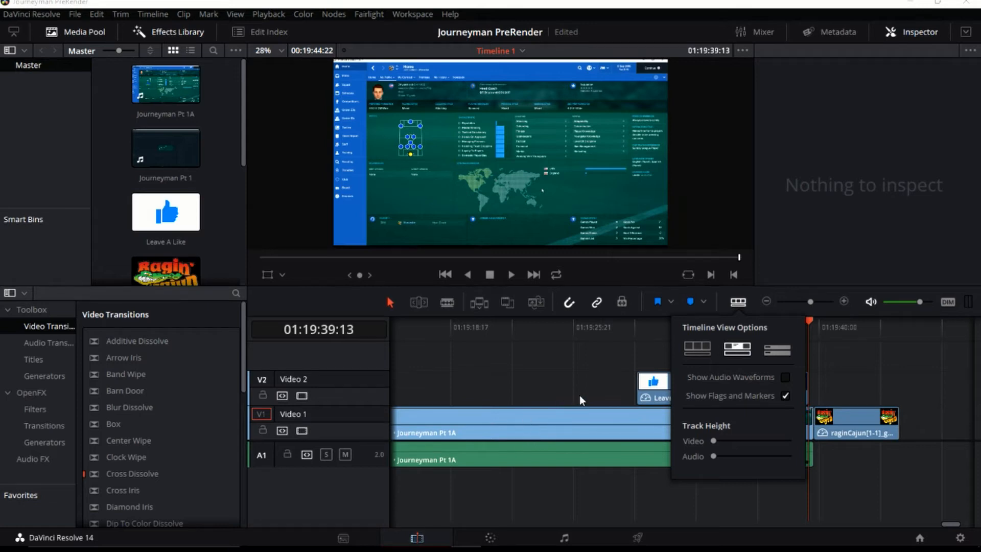
left_click(732, 301)
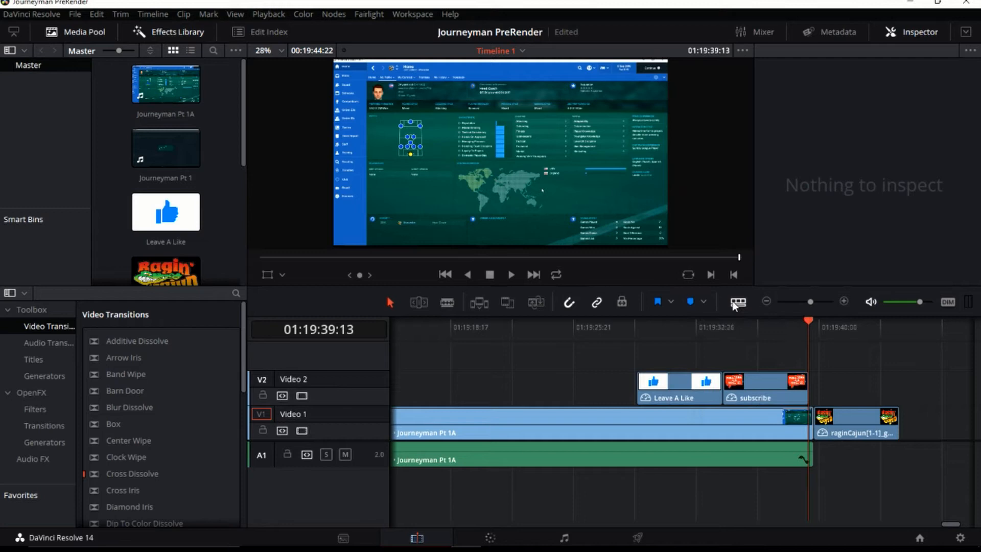
Zoom the timeline out slightly and inspect the clips at several playhead positions, ending on the Thumbnail image near the start.
left_click(765, 302)
left_click(765, 301)
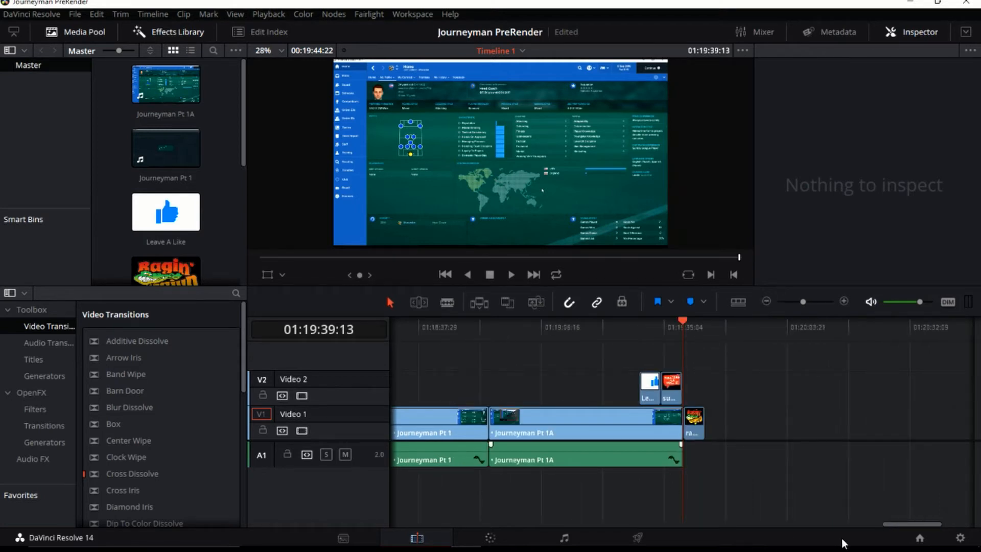
left_click_drag(883, 523, 390, 525)
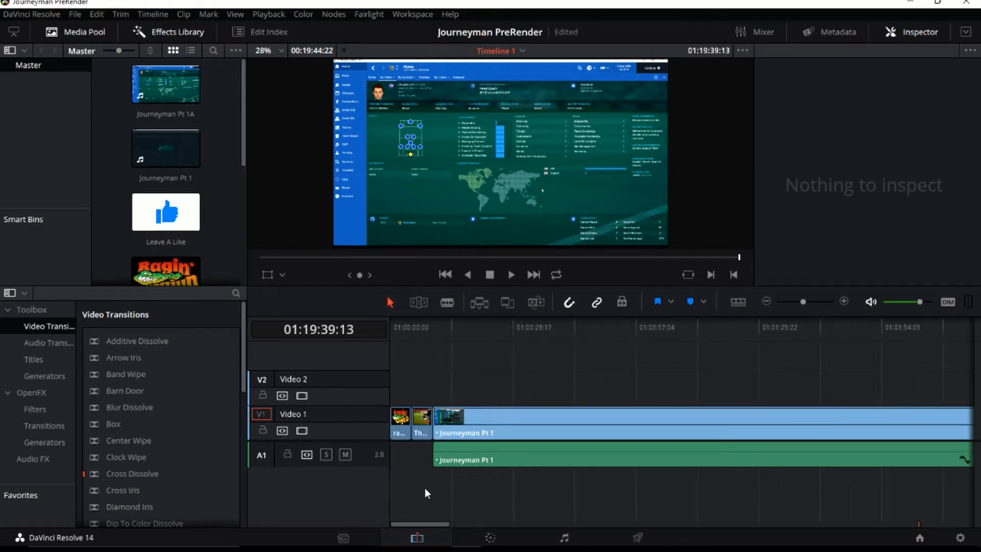
left_click(845, 304)
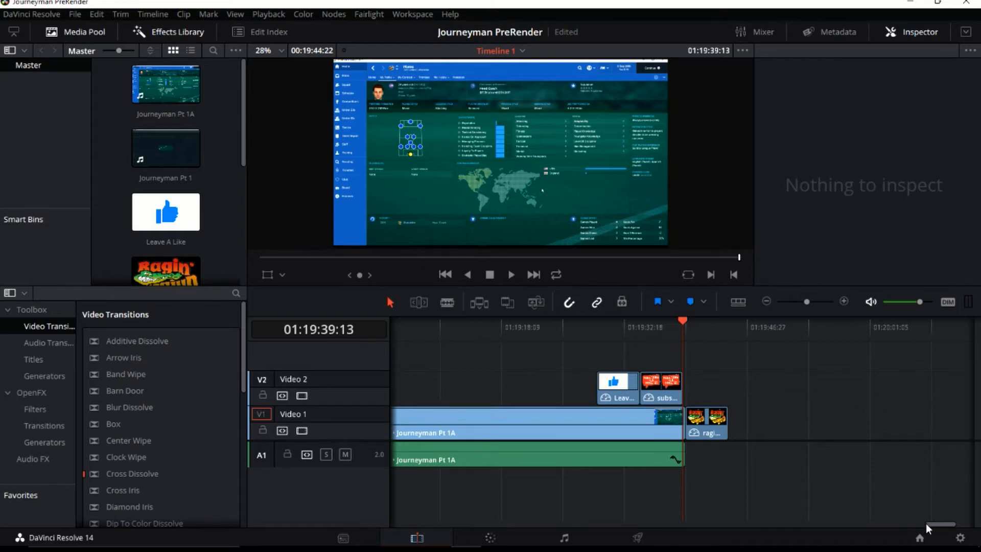
left_click_drag(929, 523, 396, 527)
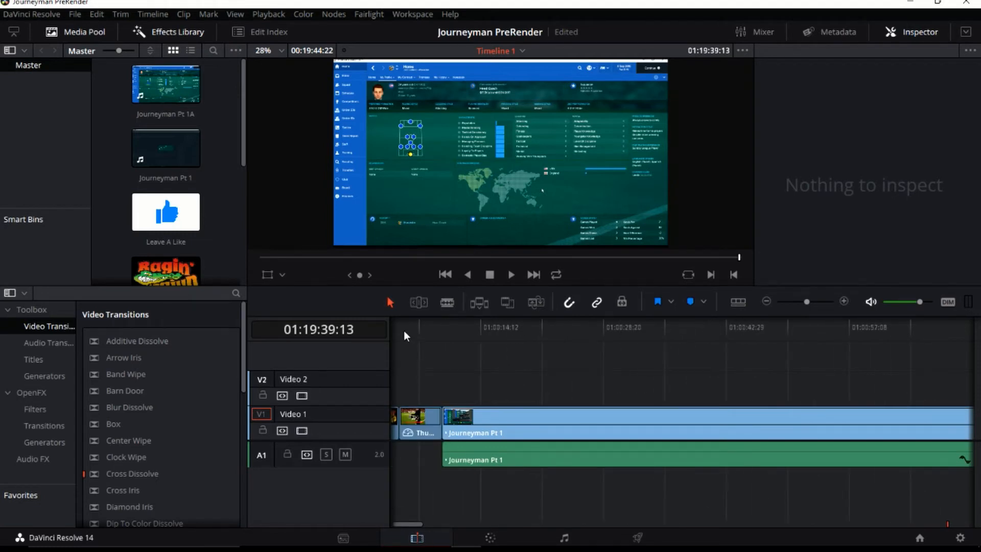
left_click(403, 330)
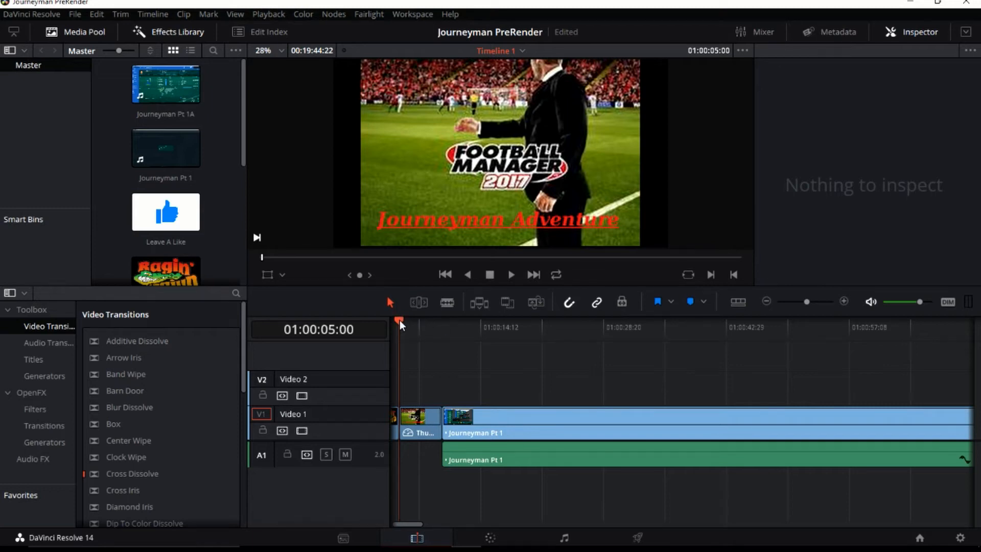
key("Home")
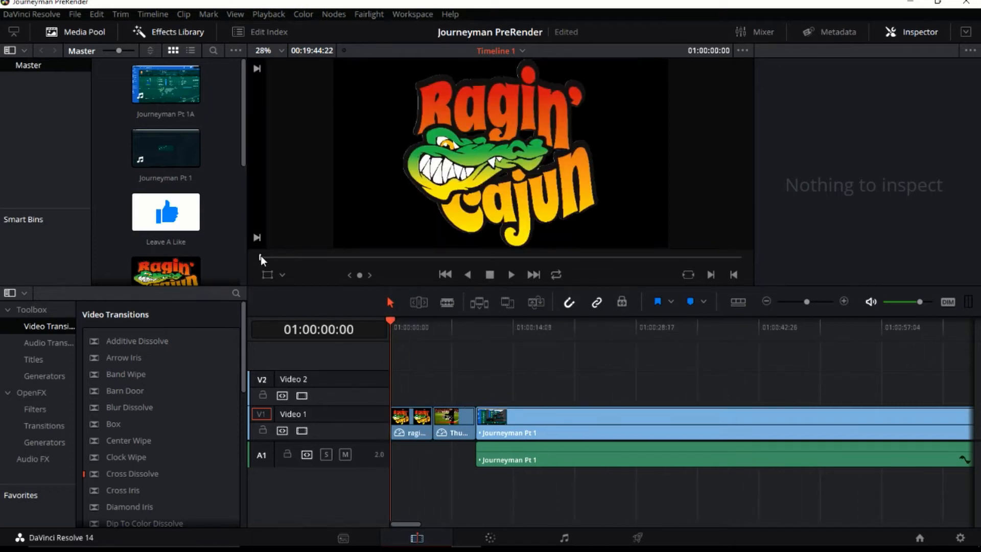
left_click(329, 257)
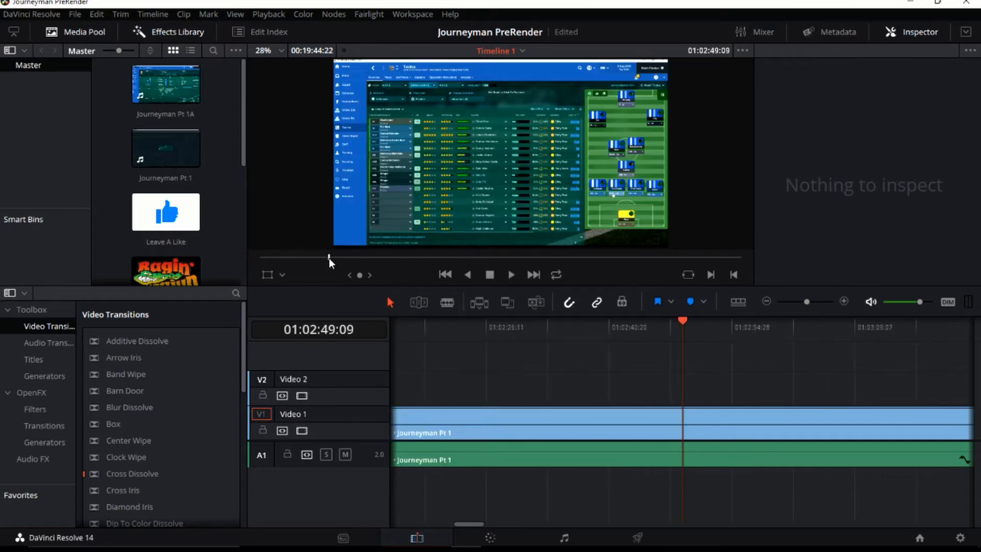
left_click(262, 258)
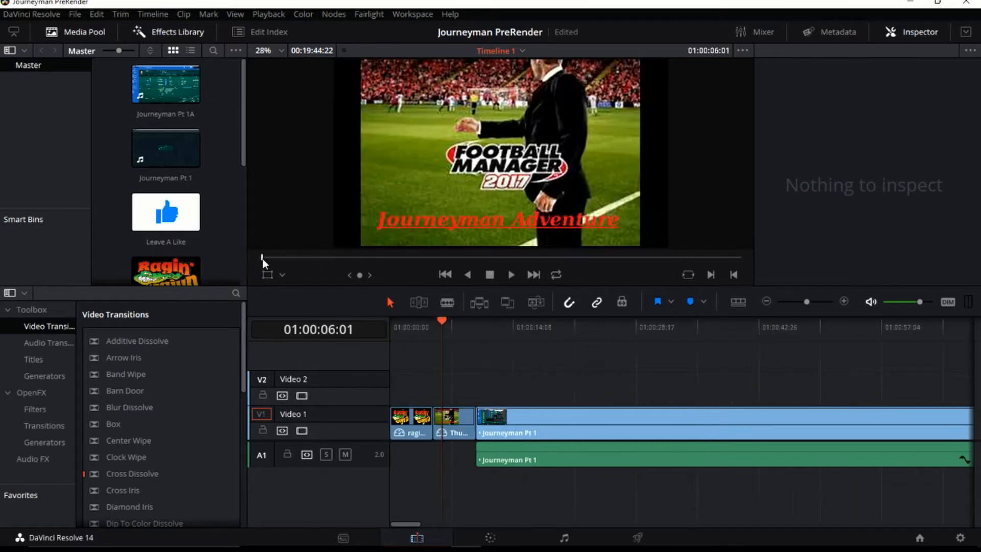
Play the timeline from its start through the two opening images into the first seconds of Journeyman Pt 1.
left_click_drag(445, 323, 382, 313)
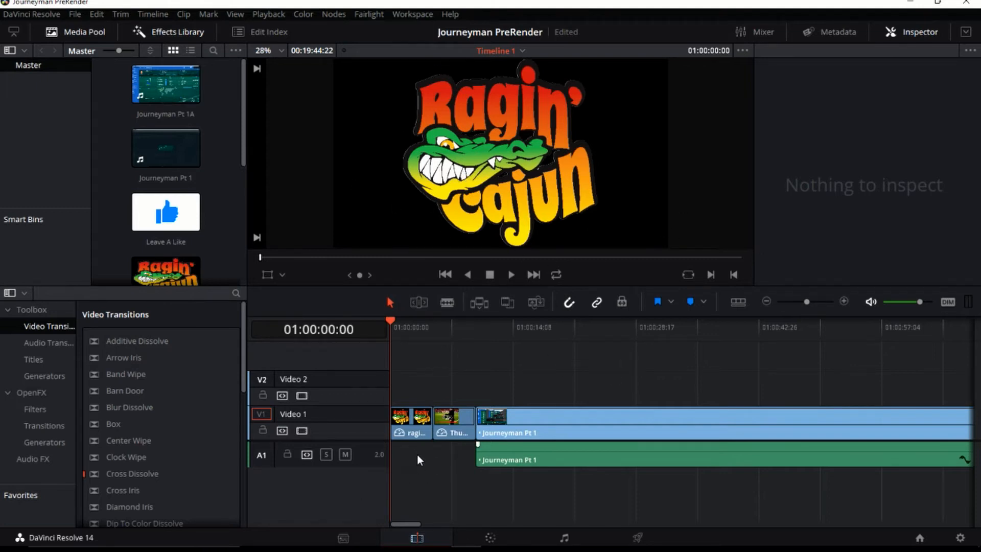
key("space")
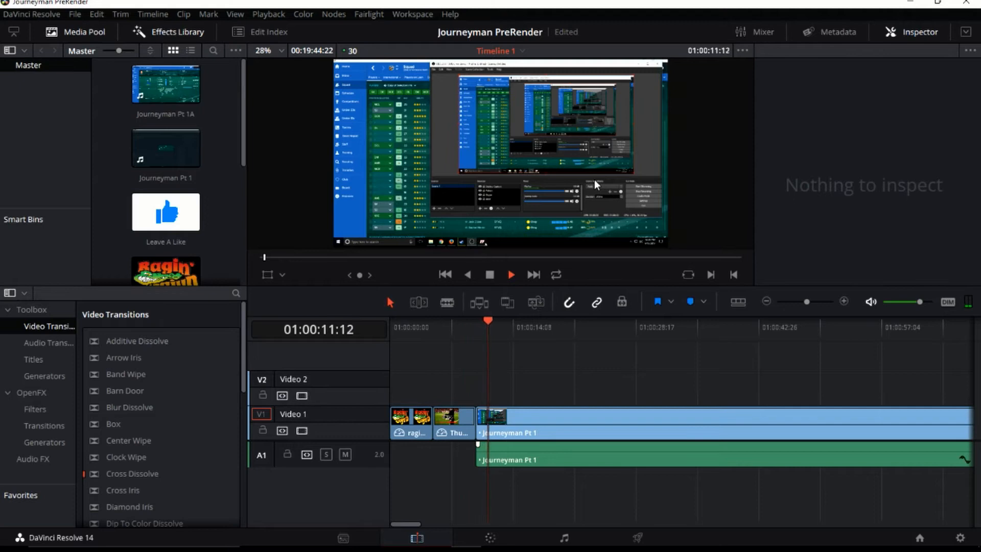
key("space")
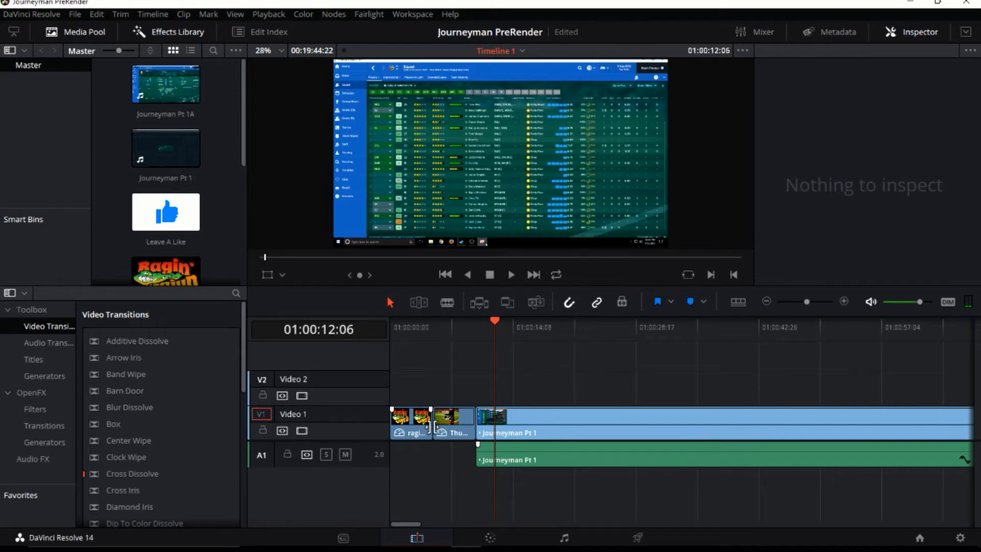
Roll the cut between the raginCajun and Thumbnail images so that raginCajun is slightly longer and Thumbnail slightly shorter.
left_click(434, 426)
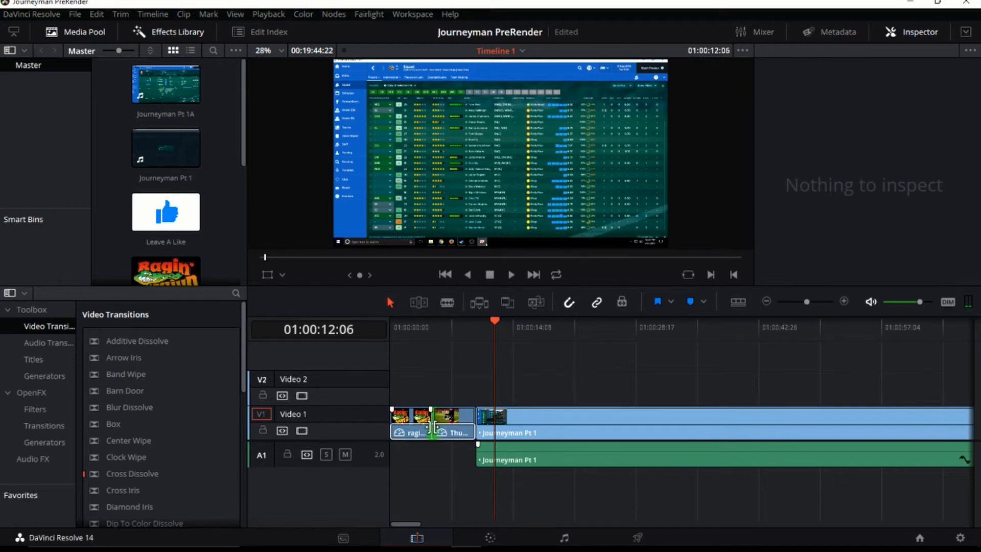
mouse_move(435, 426)
left_mouse_down()
mouse_move(419, 427)
mouse_move(445, 428)
mouse_move(429, 424)
left_mouse_up()
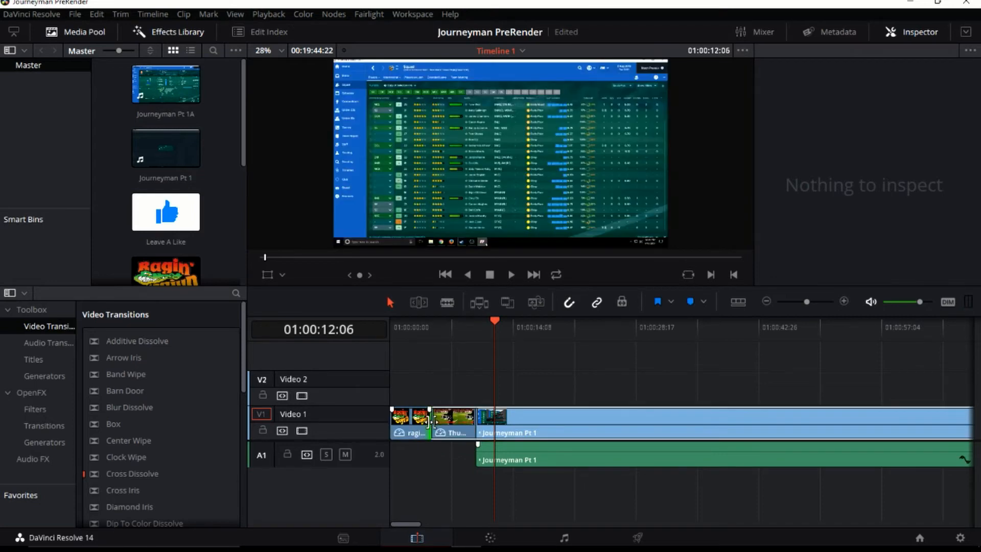
left_click(417, 428)
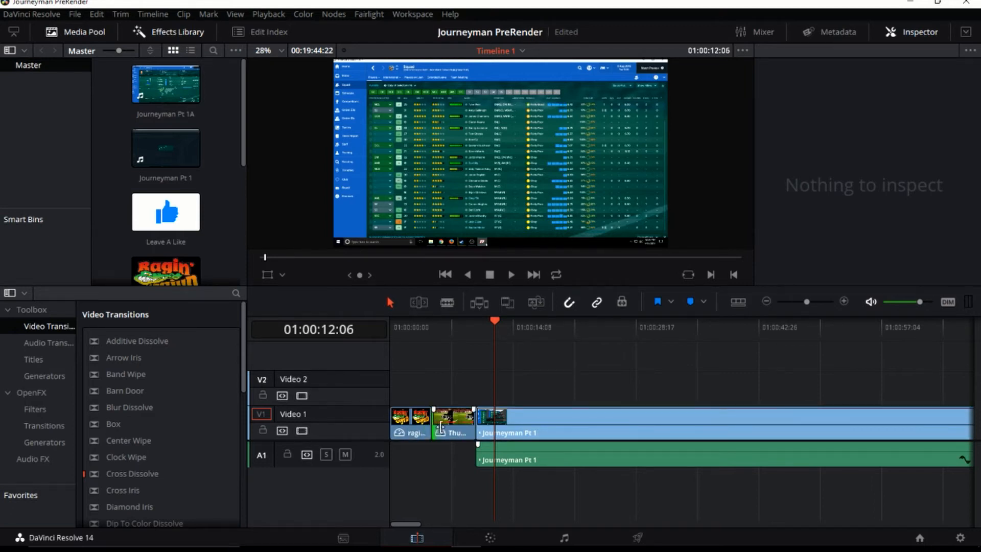
left_click_drag(433, 427, 438, 427)
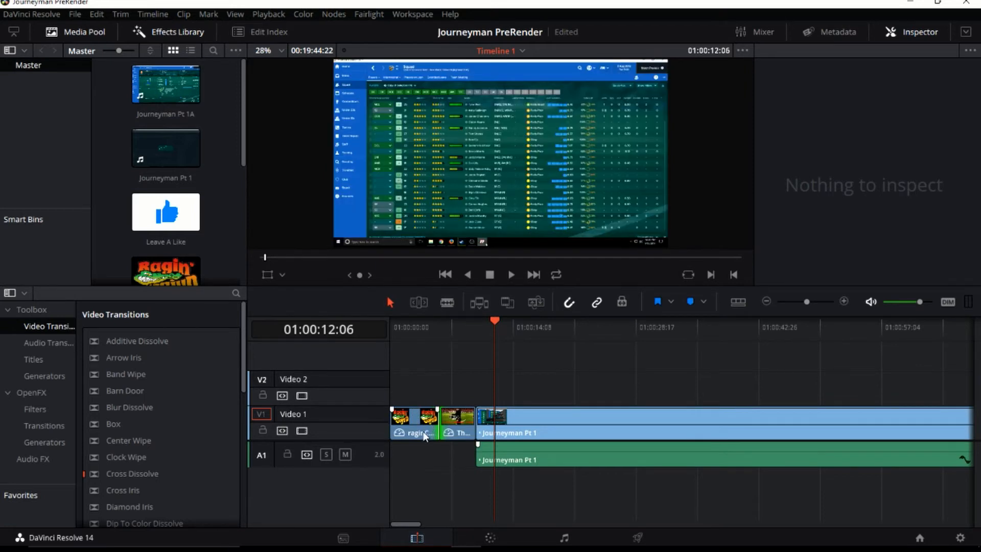
Trim about 1.8 seconds off the start of the raginCajun image, close the gap before it and play the opening.
left_click(395, 422)
left_click_drag(395, 424, 404, 426)
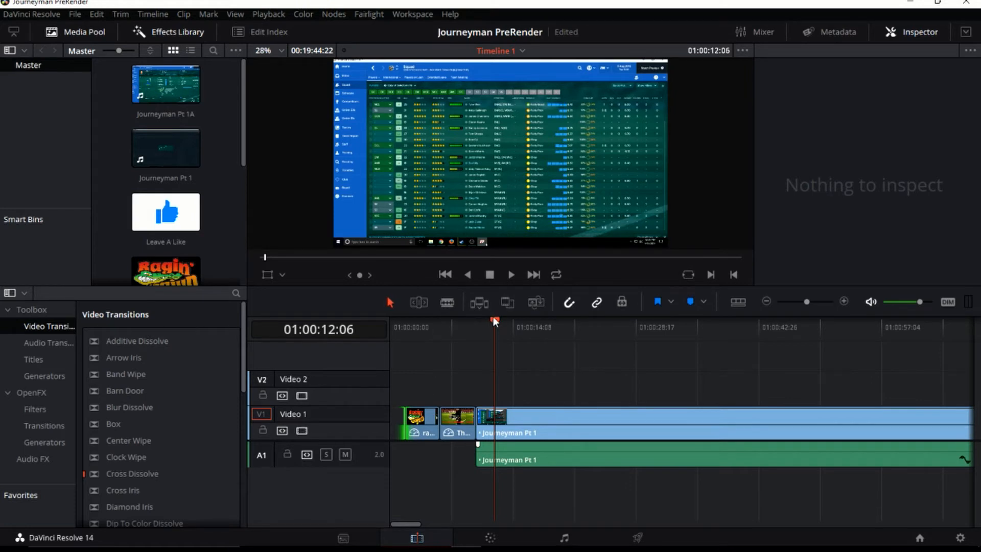
left_click_drag(492, 320, 394, 322)
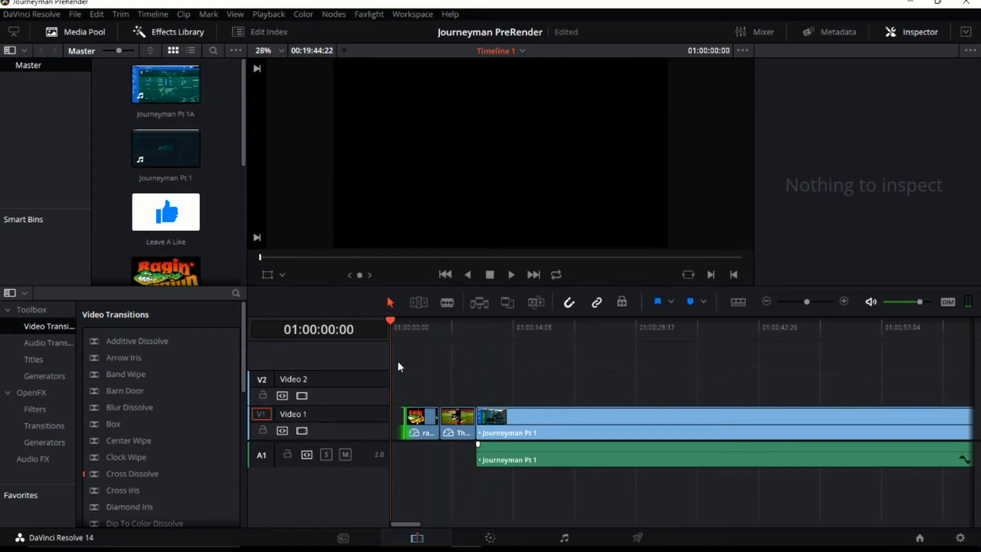
key("space")
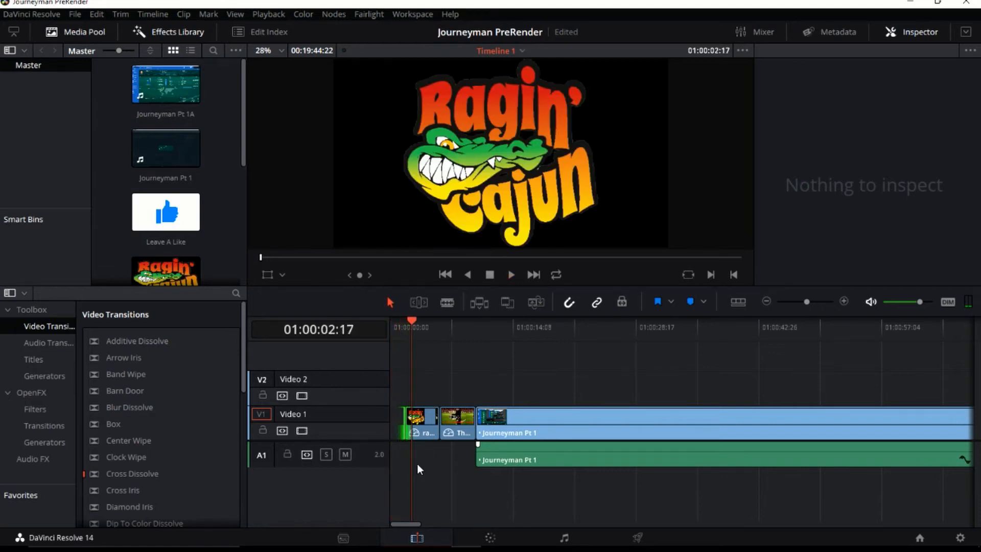
key("space")
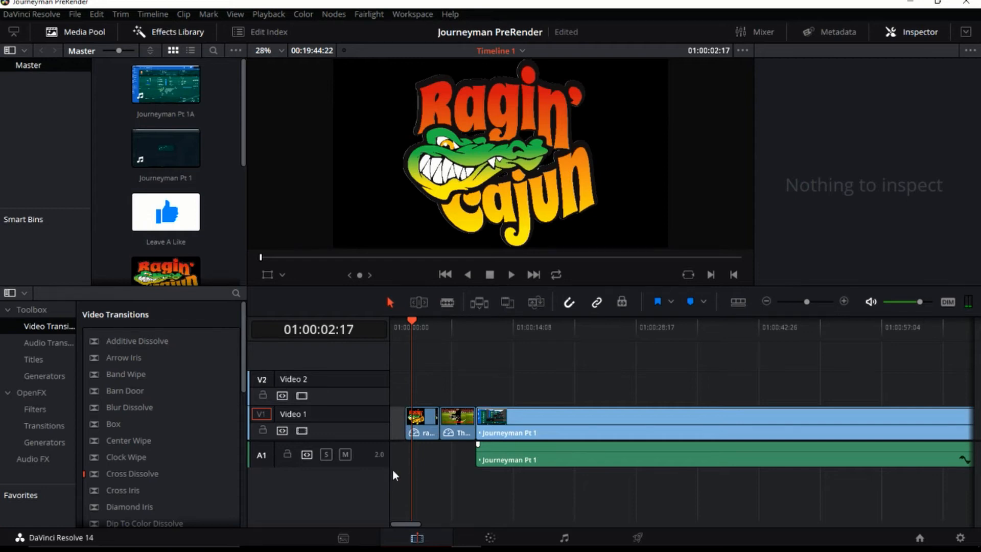
key("BackSpace")
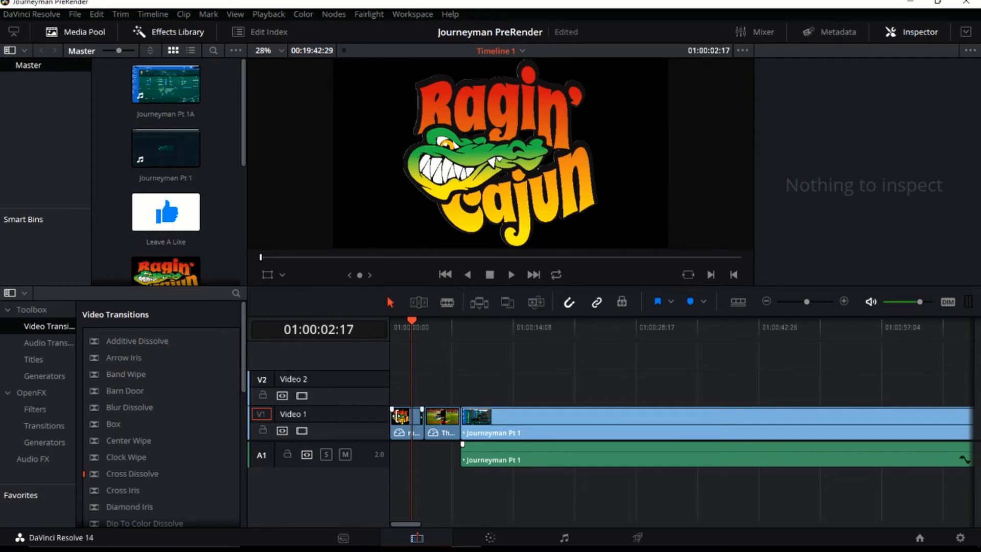
left_click_drag(411, 321, 394, 323)
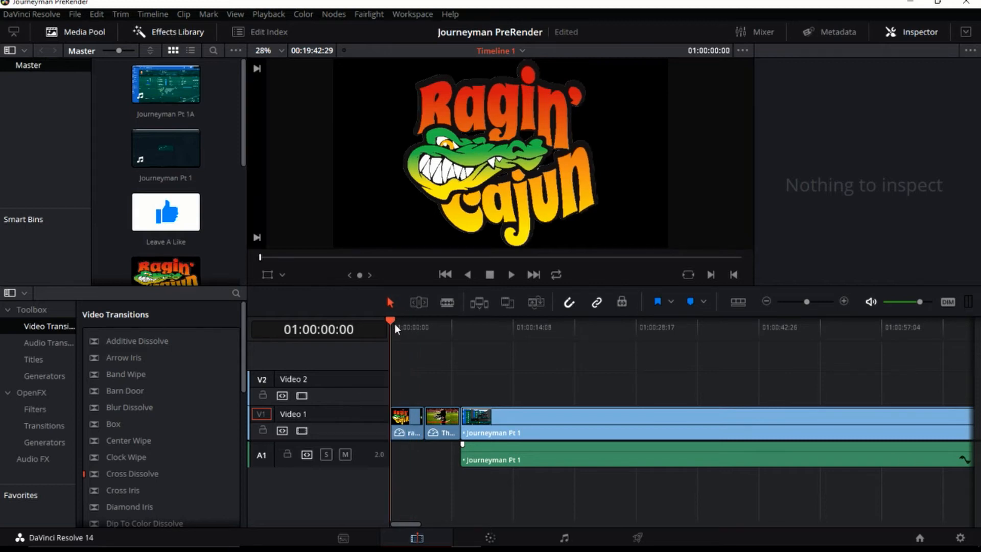
key("space")
mouse_move(500, 549)
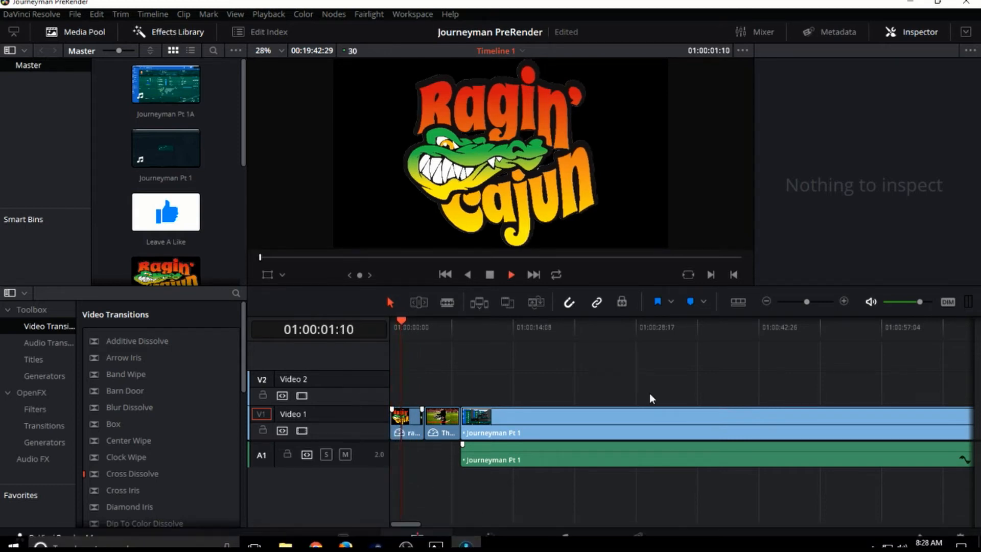
key("space")
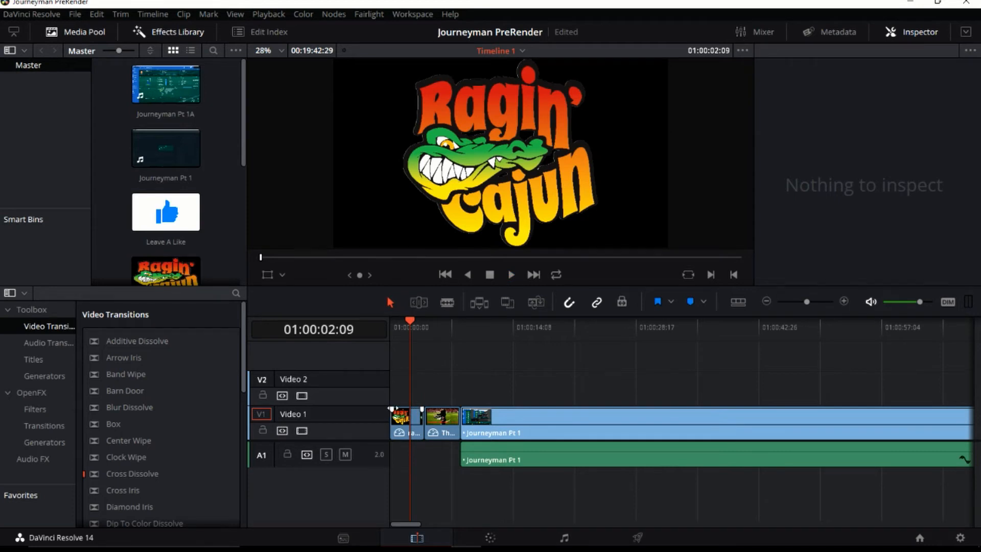
Apply a fade to the raginCajun image on Video 1 and play it from the timeline start.
left_click_drag(392, 409, 412, 409)
left_click_drag(405, 322, 392, 321)
key("space")
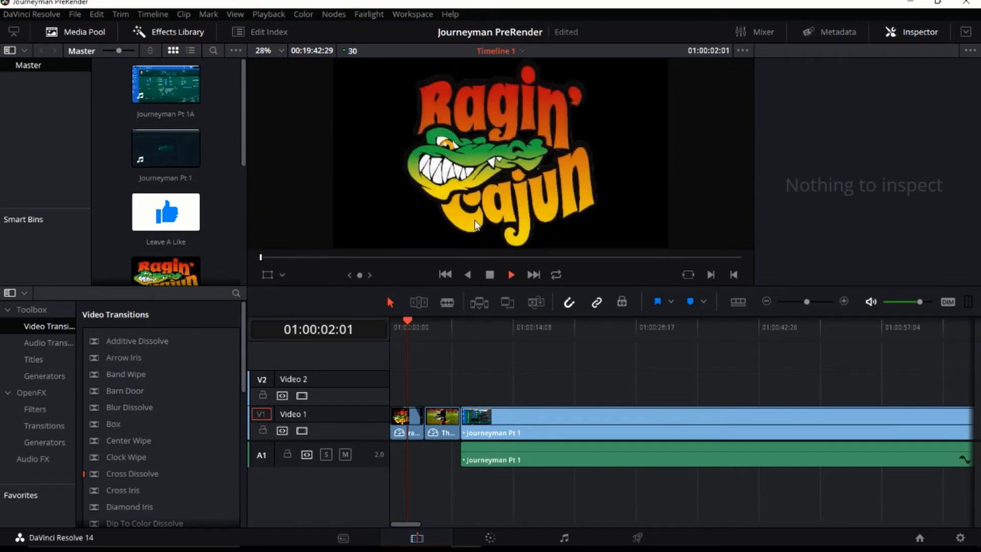
left_click(509, 275)
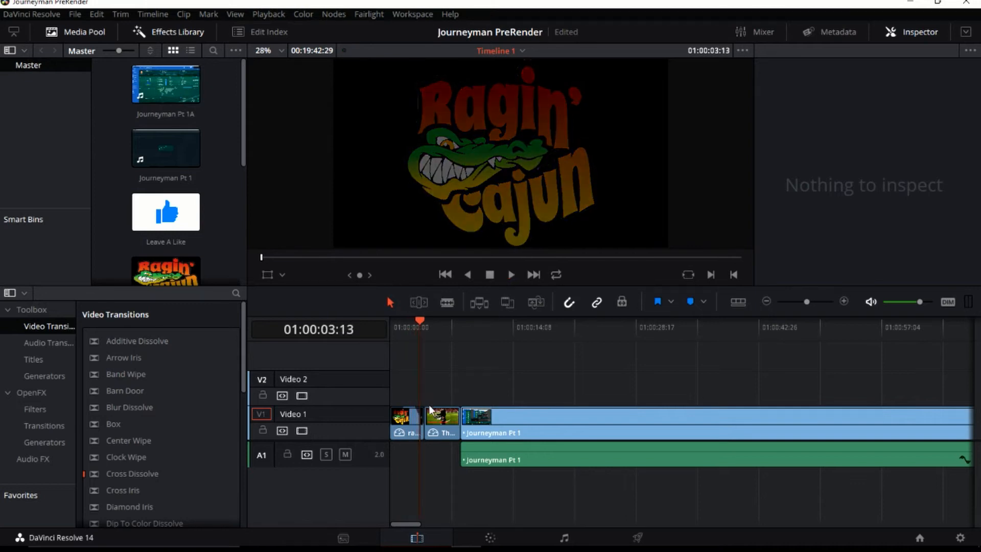
Add a fade-in to the Thumbnail image and play through it into the start of Journeyman Pt 1.
left_click_drag(427, 409, 448, 409)
key("space")
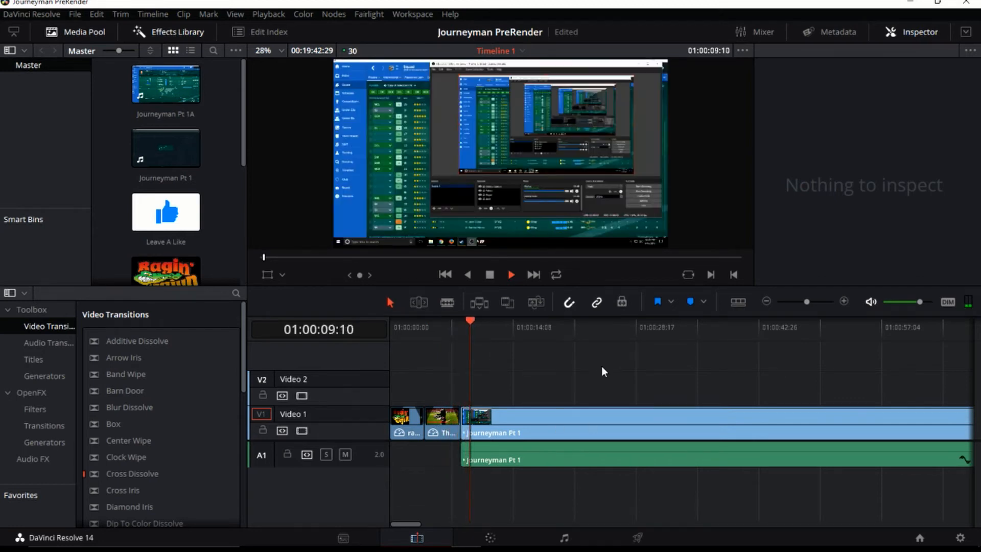
key("space")
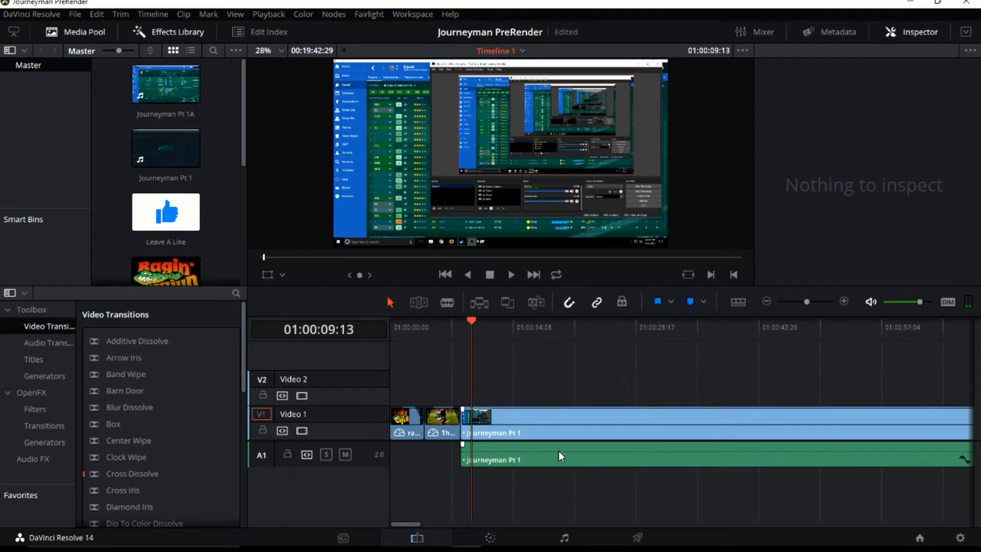
Play and scrub repeatedly over the opening of Journeyman Pt 1 to find its trim point, leaving the playhead at 01:00:11:27.
key("space")
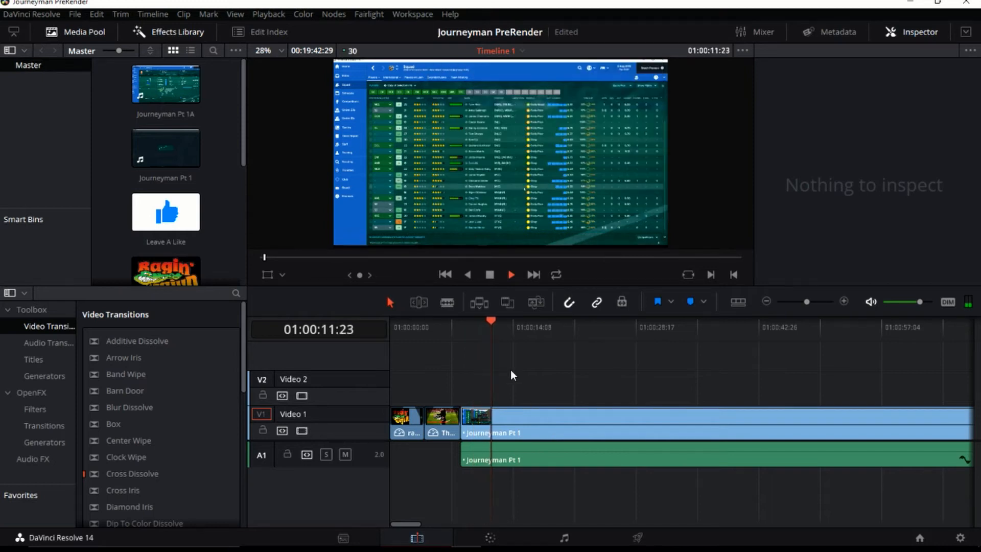
key("space")
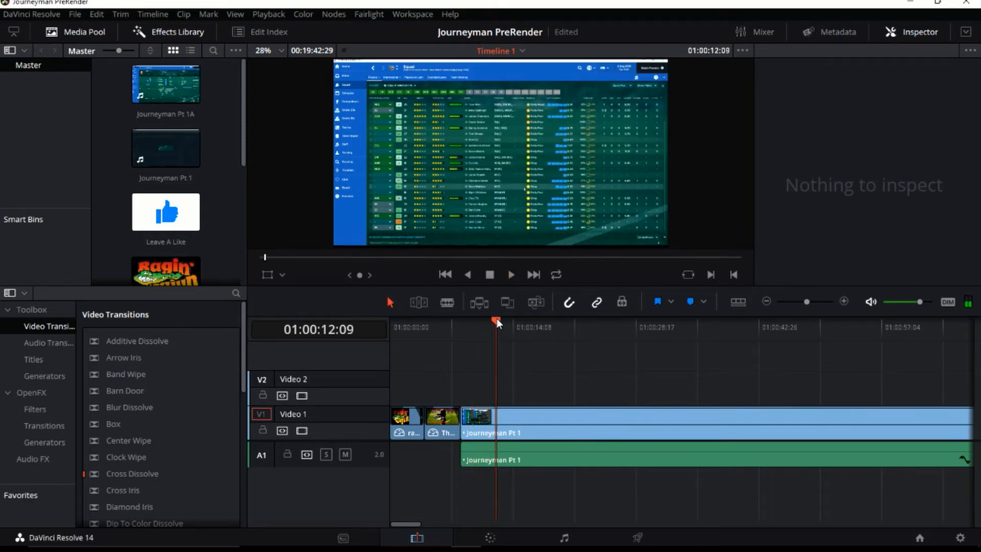
left_click_drag(497, 317, 494, 320)
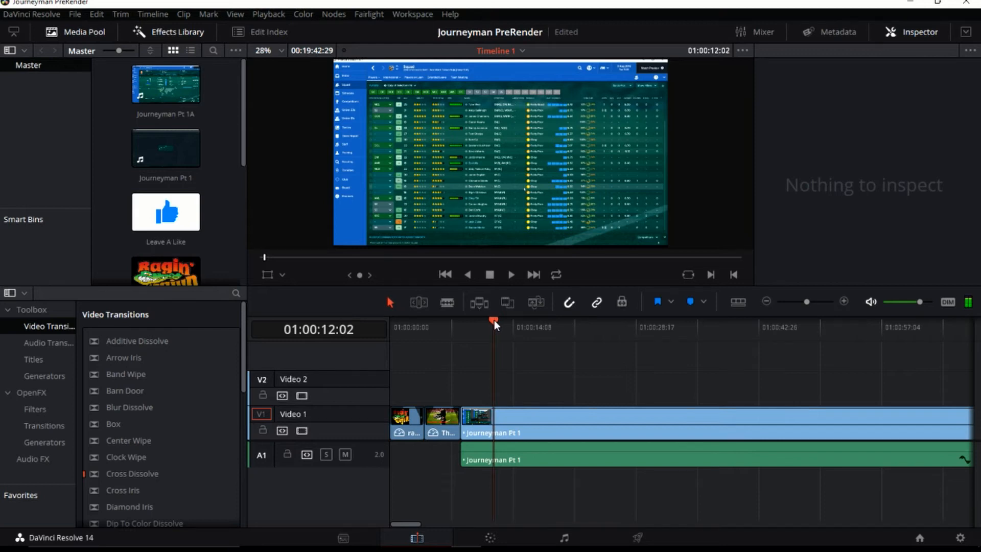
key("space")
key("space")
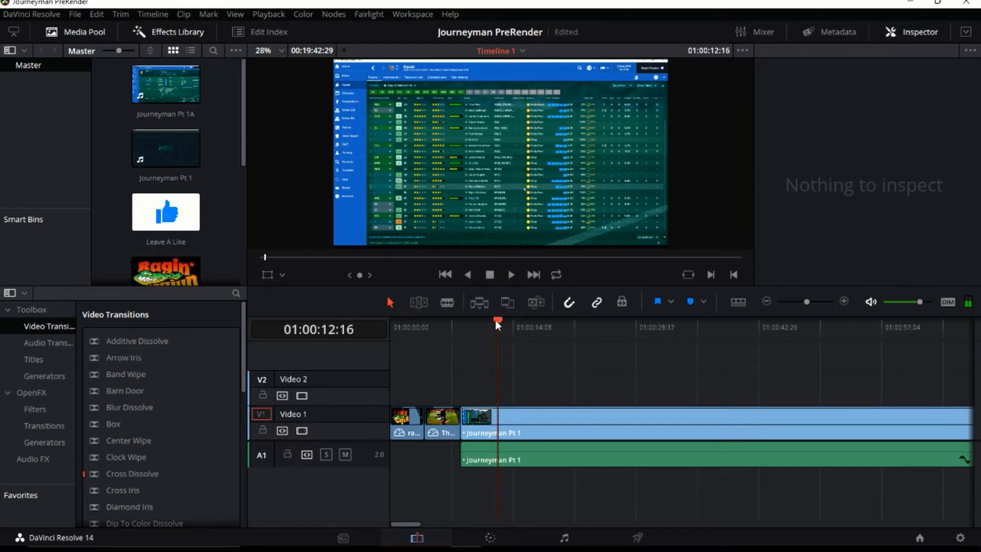
left_click_drag(495, 319, 481, 324)
key("space")
key("space")
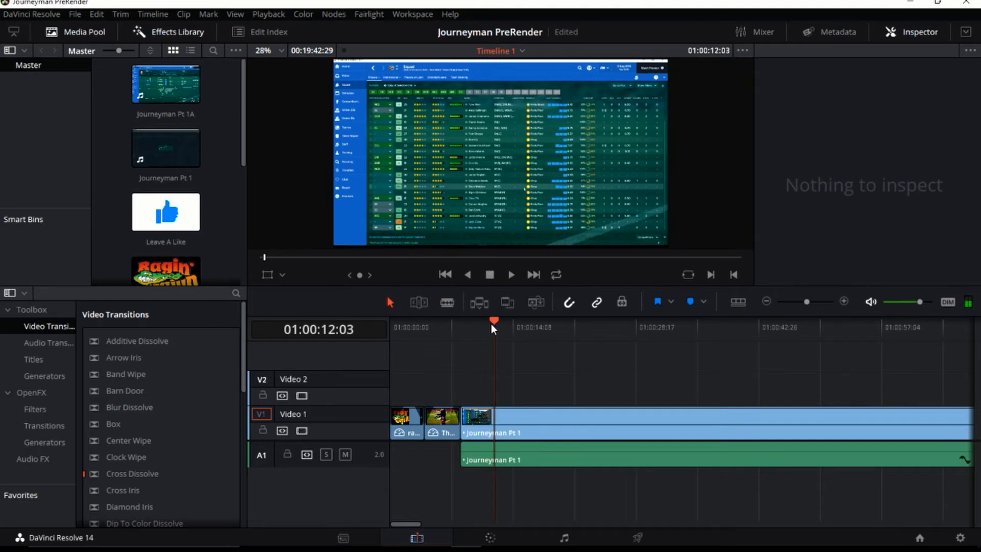
left_click_drag(491, 324, 488, 323)
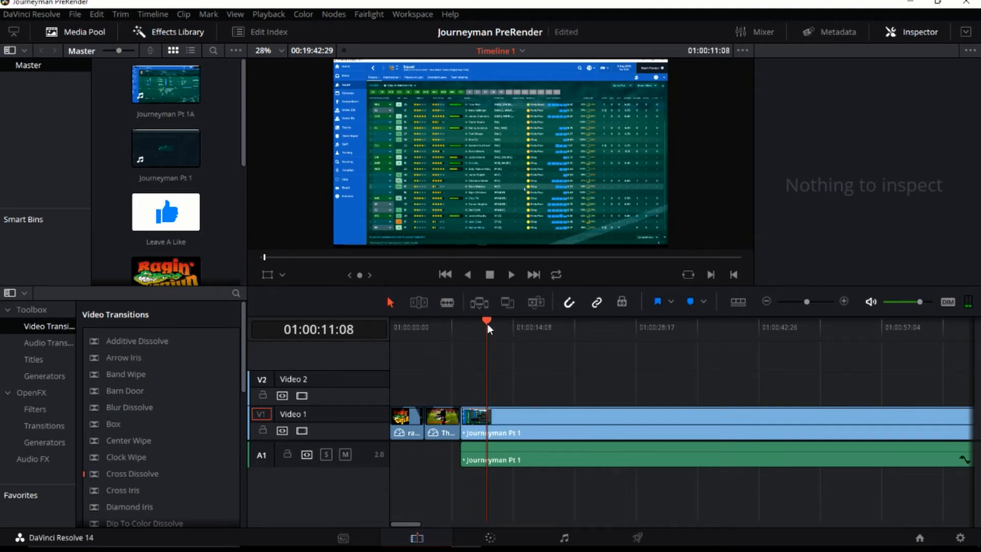
key("space")
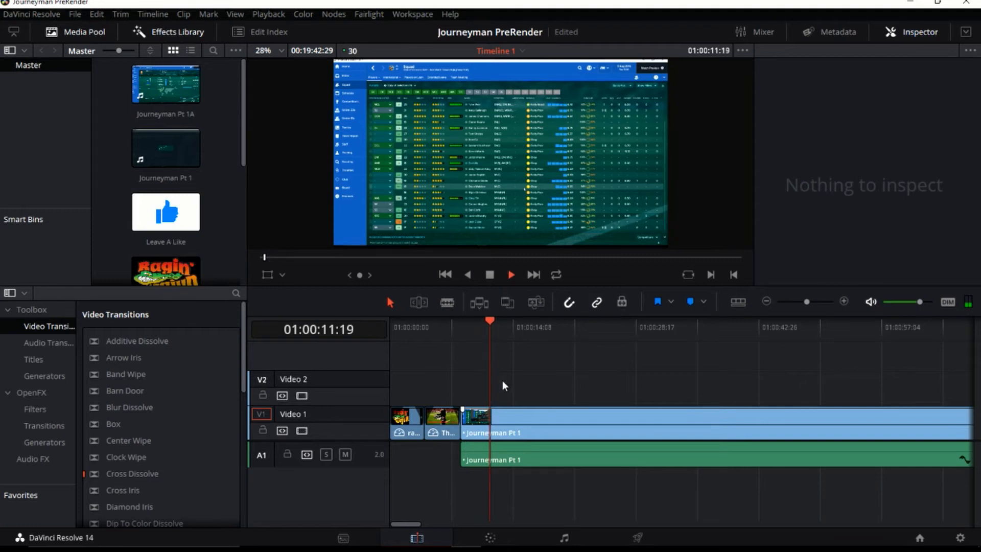
key("space")
left_click_drag(493, 323, 490, 326)
key("space")
key("space")
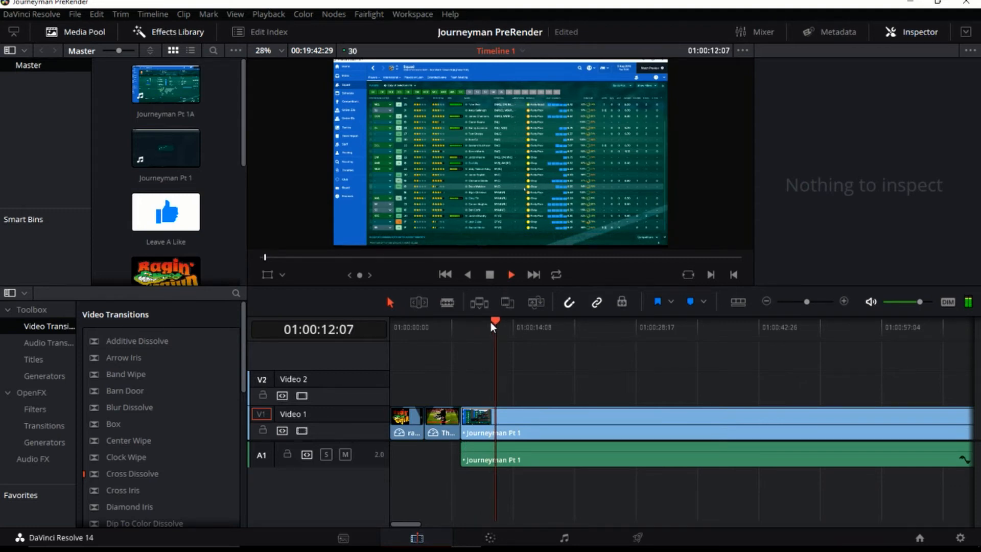
left_click(495, 323)
left_click(492, 323)
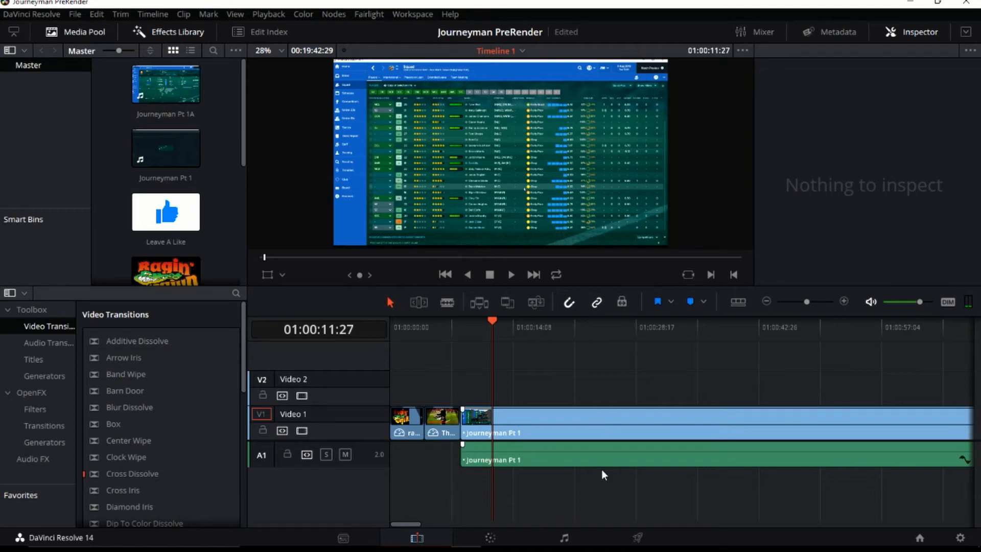
Roll the cut between the Thumbnail image and Journeyman Pt 1, with its audio, to the playhead at 01:00:11:27.
left_click(457, 454)
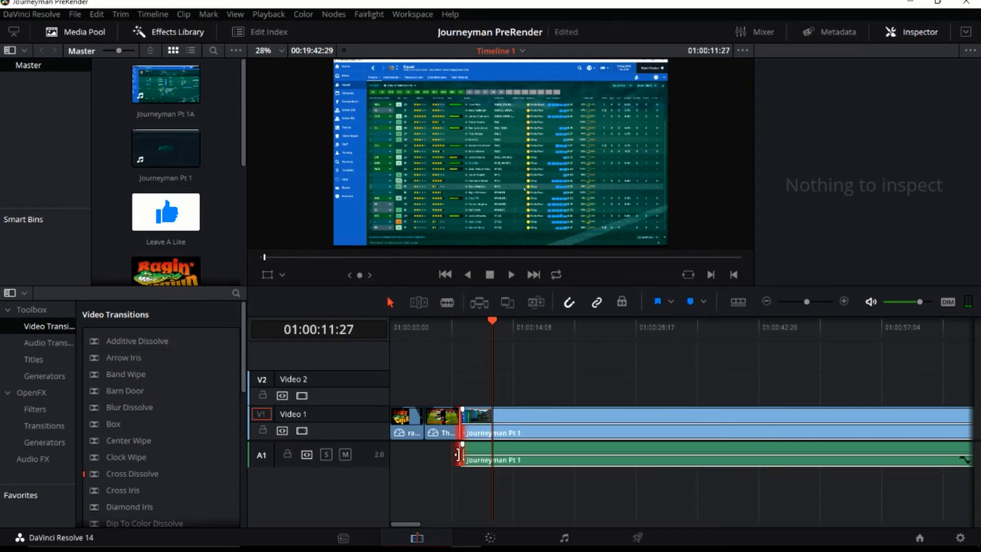
left_click_drag(458, 454, 491, 454)
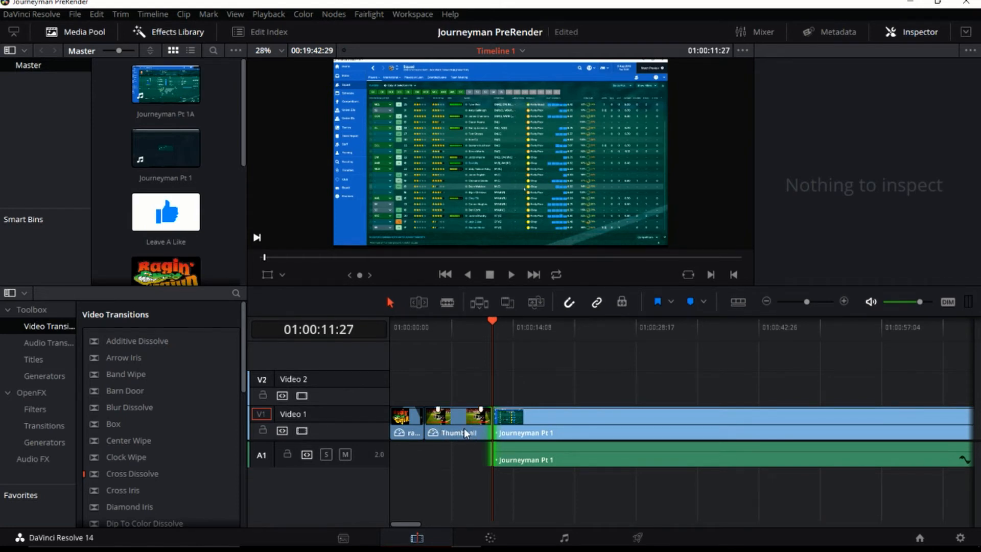
Lengthen raginCajun into the Thumbnail image, trim about 1.3 seconds off its start and close the gap at the timeline start.
left_click_drag(419, 431, 395, 427)
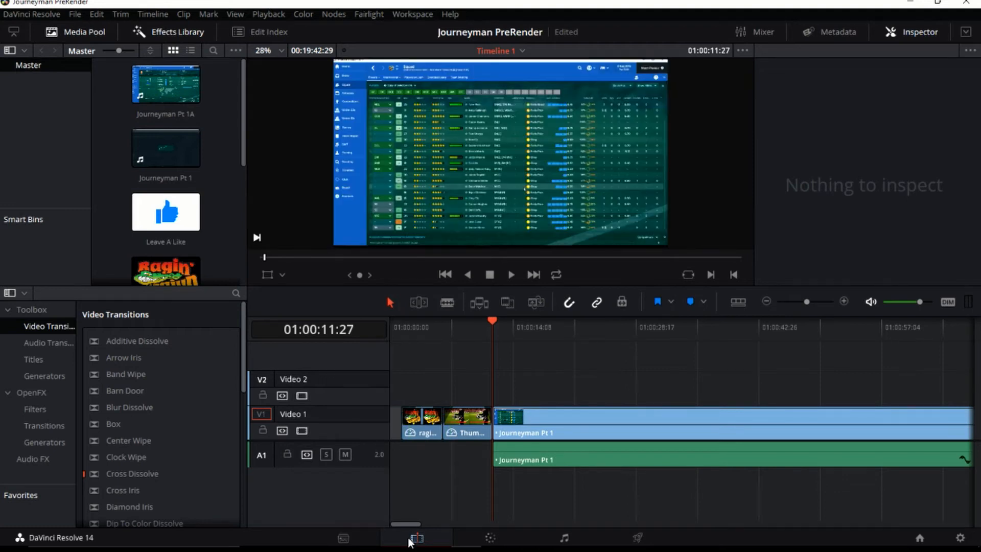
key("Delete")
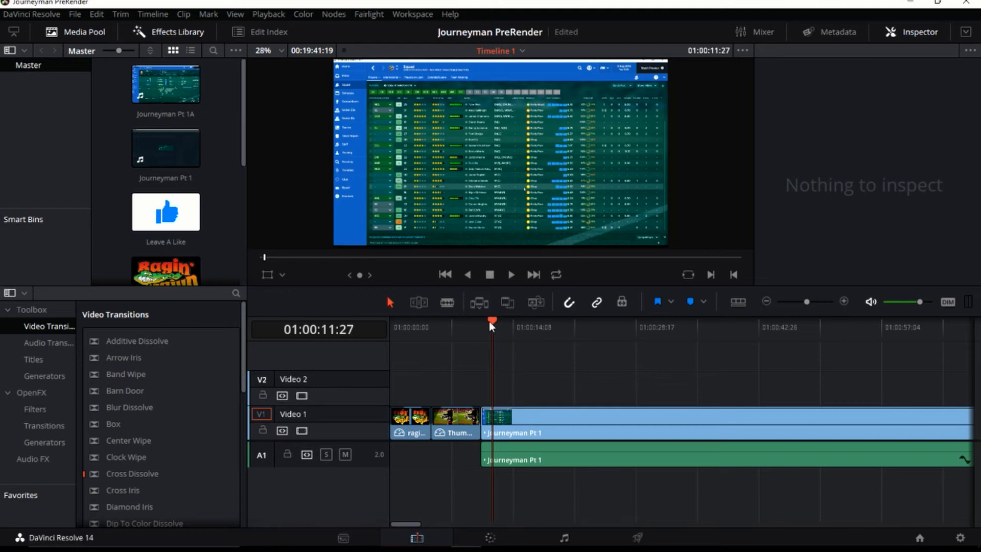
left_click_drag(489, 320, 393, 334)
key("space")
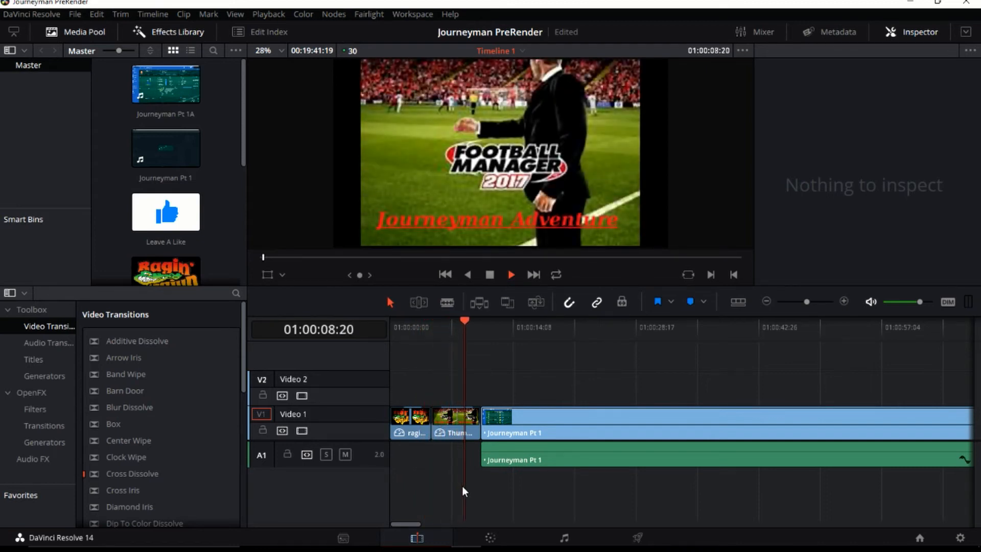
key("space")
Roll the cut between Thumbnail and Journeyman Pt 1 back to about 01:00:09 and play across it.
left_click_drag(476, 434, 471, 434)
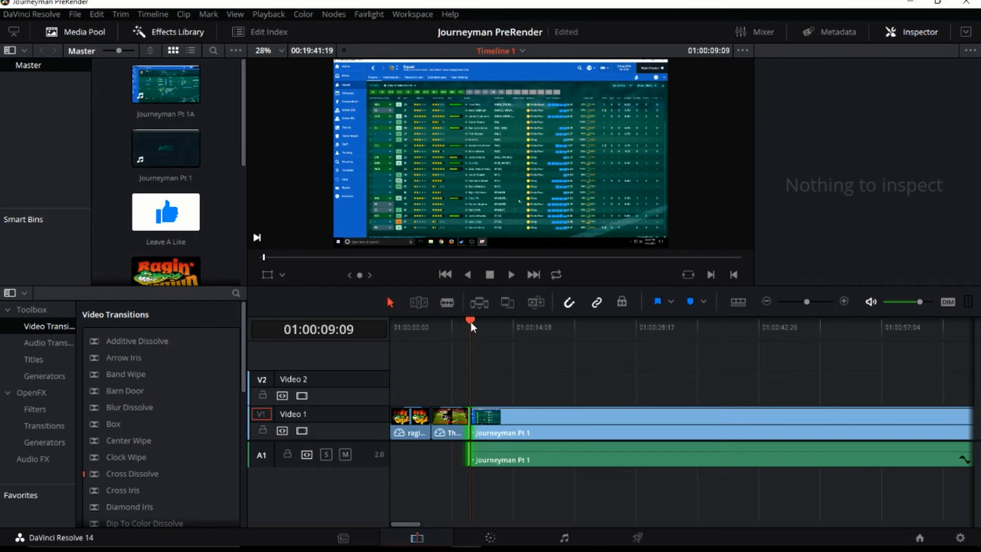
key("space")
key("space")
left_click_drag(473, 323, 452, 327)
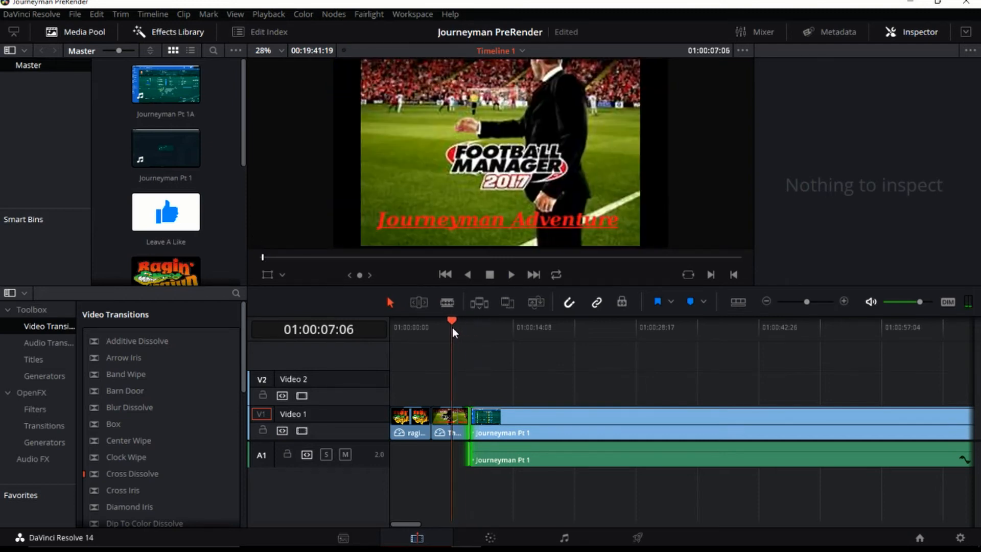
Roll the cut between the Thumbnail image and Journeyman Pt 1, with its audio, to 01:00:10:10 and play across it.
key("space")
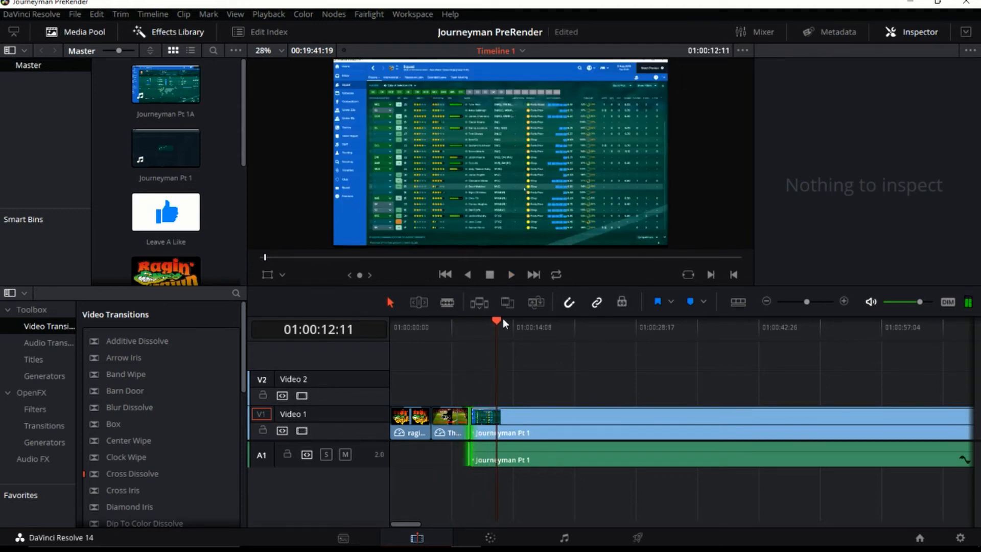
mouse_move(489, 323)
left_mouse_down()
mouse_move(499, 322)
mouse_move(476, 326)
left_mouse_up()
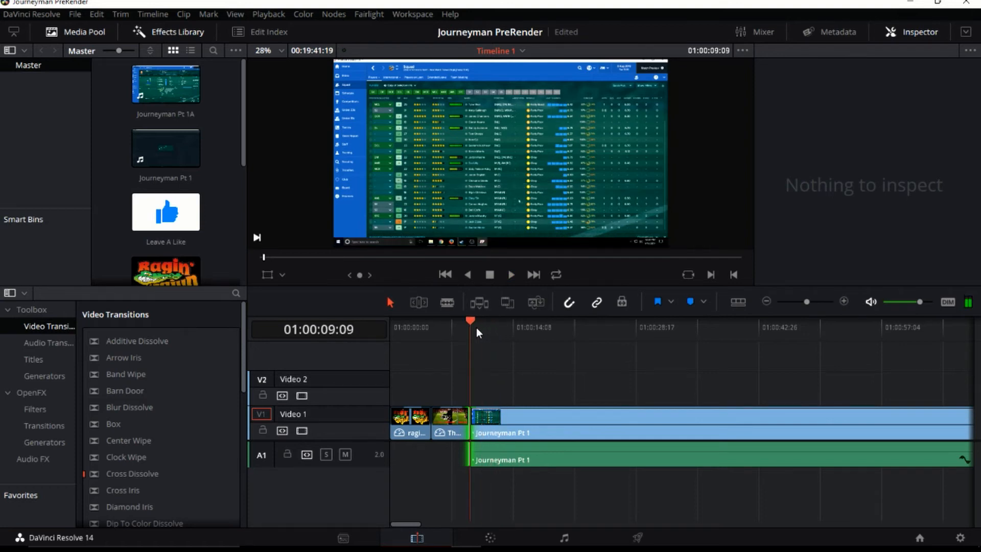
key("space")
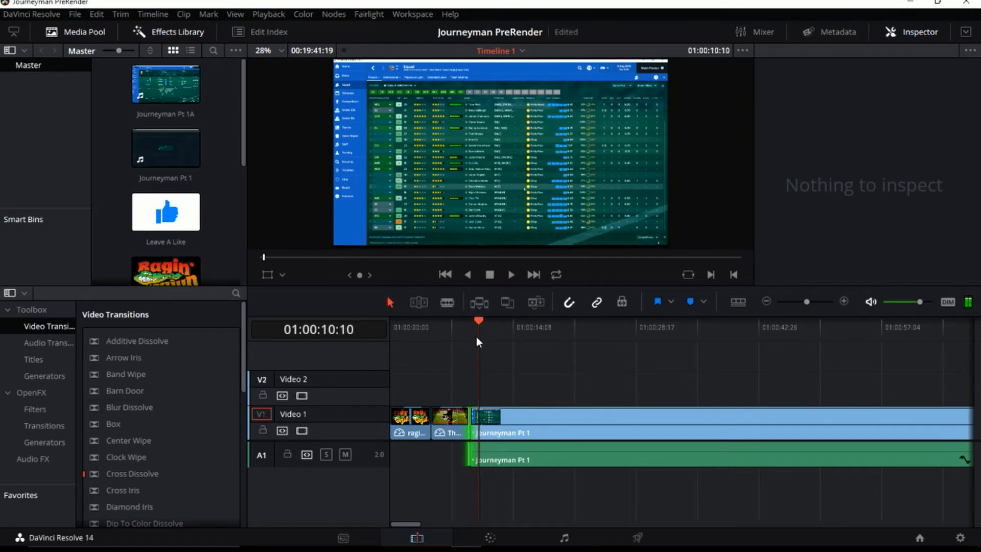
left_click_drag(468, 446, 471, 442)
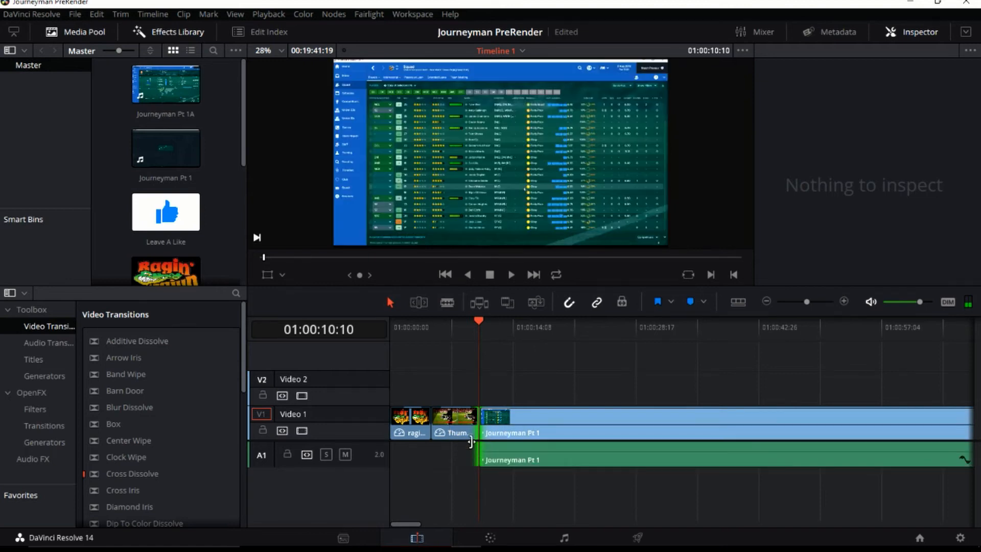
left_click(438, 429)
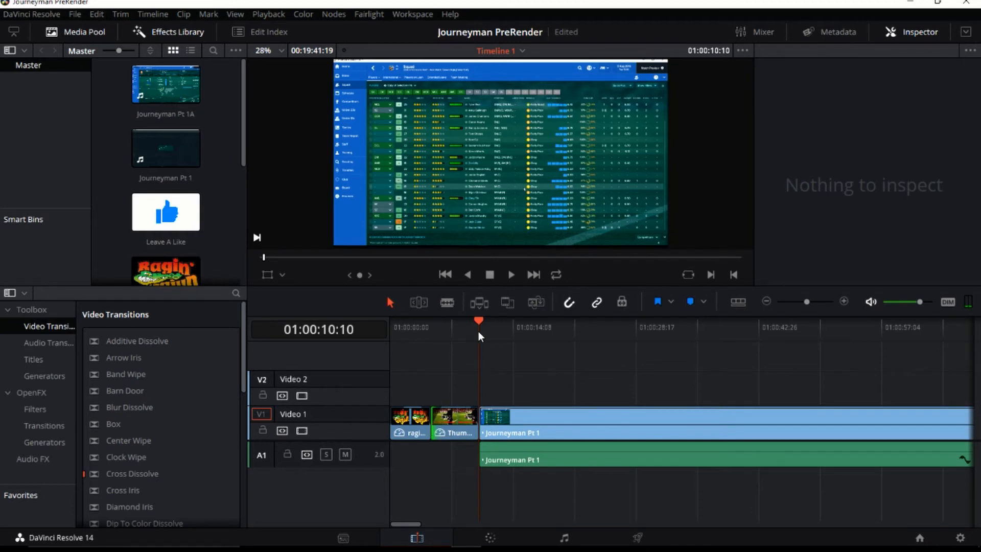
left_click_drag(479, 320, 429, 329)
key("space")
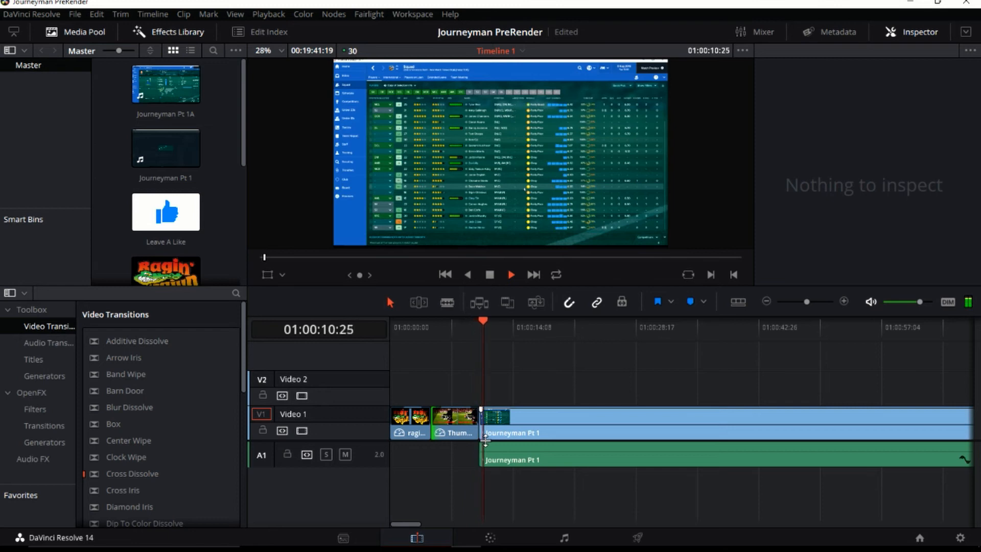
key("space")
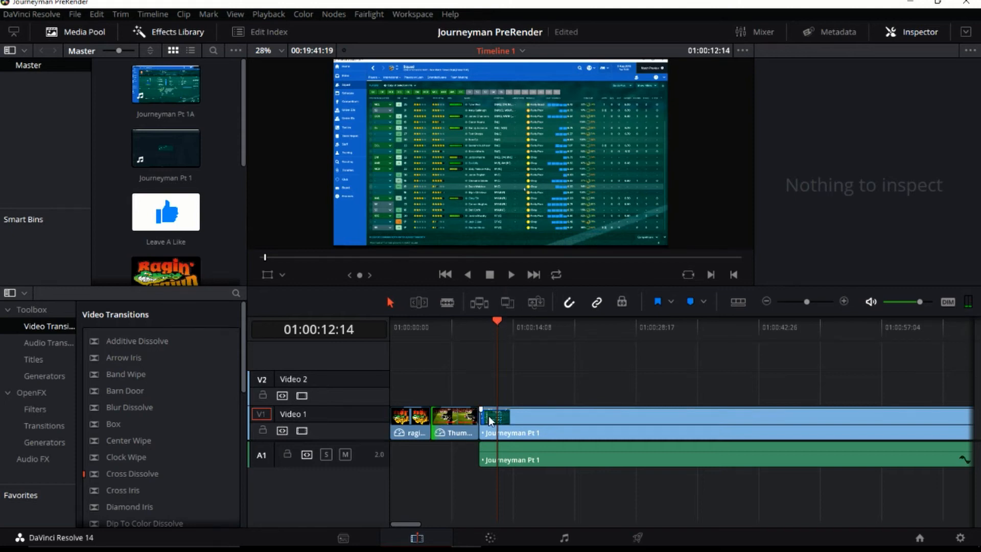
Skip through Journeyman Pt 1 to its end and play across its cut into Journeyman Pt 1A.
left_click_drag(494, 319, 861, 320)
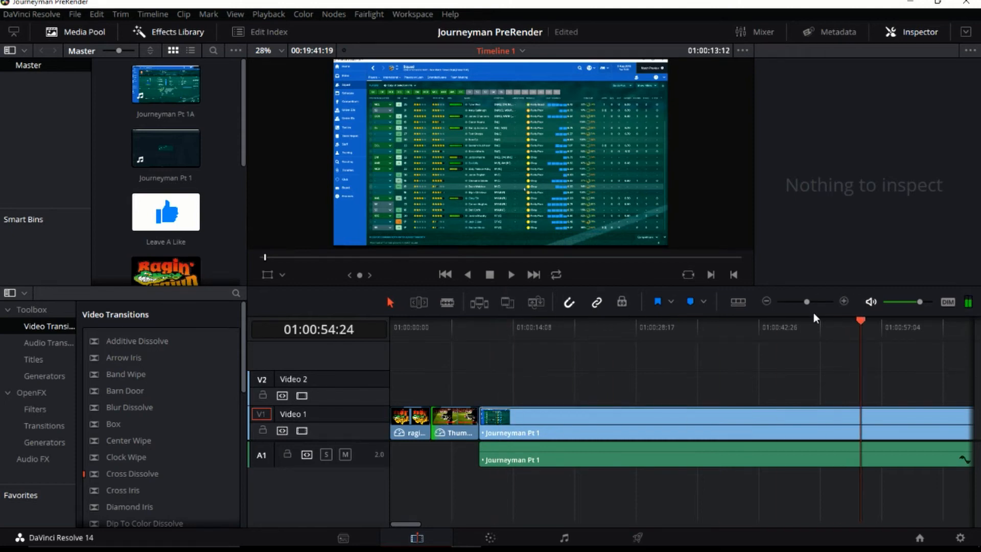
left_click(598, 257)
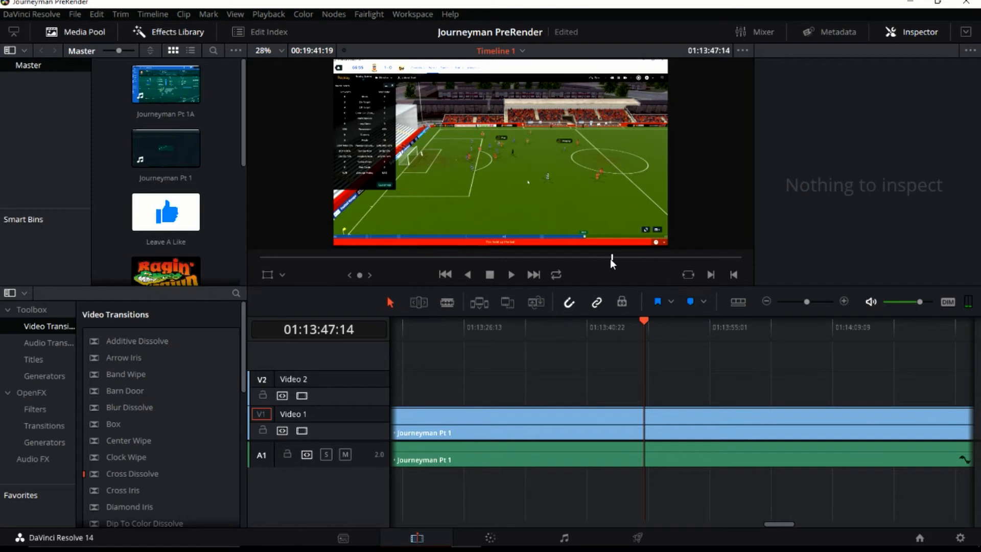
left_click(611, 258)
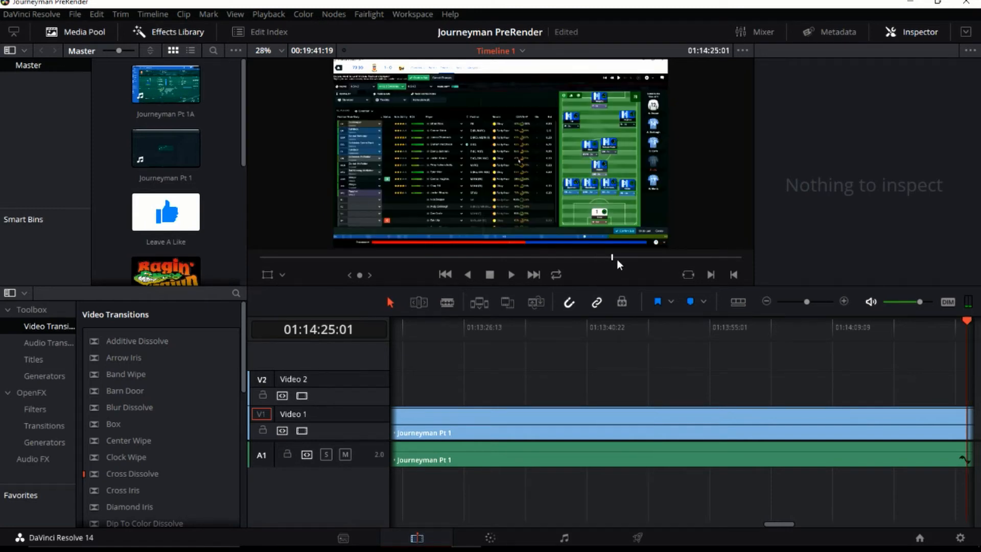
left_click(630, 257)
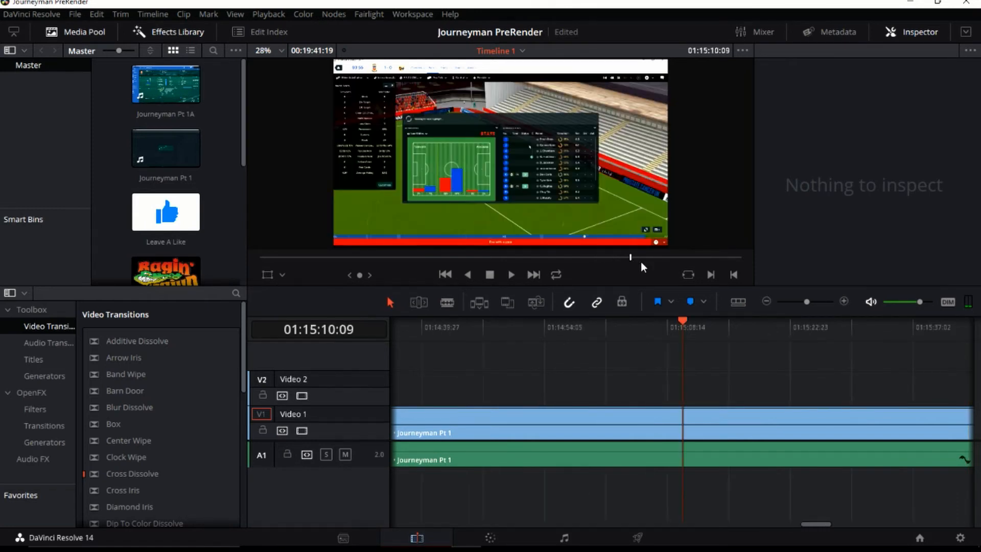
left_click(650, 261)
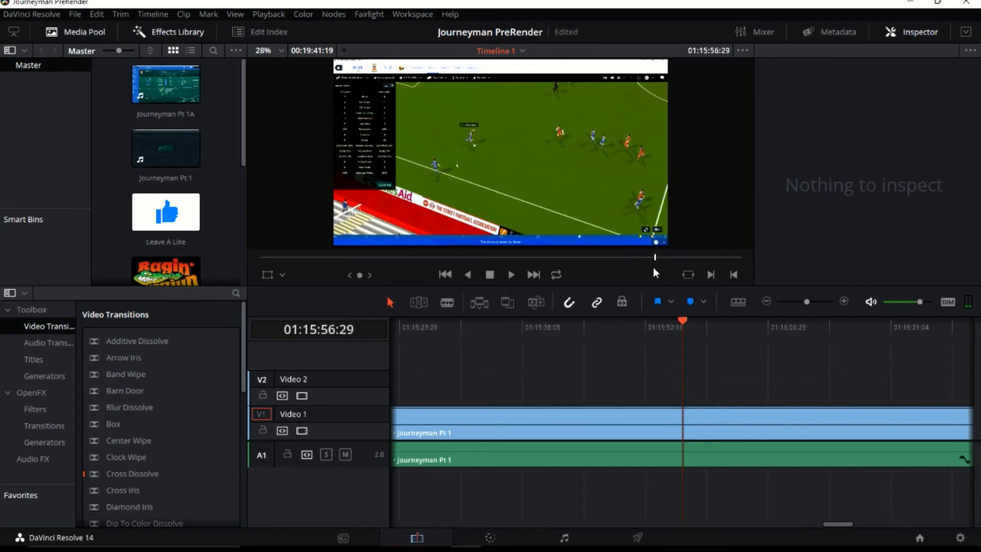
key("Left")
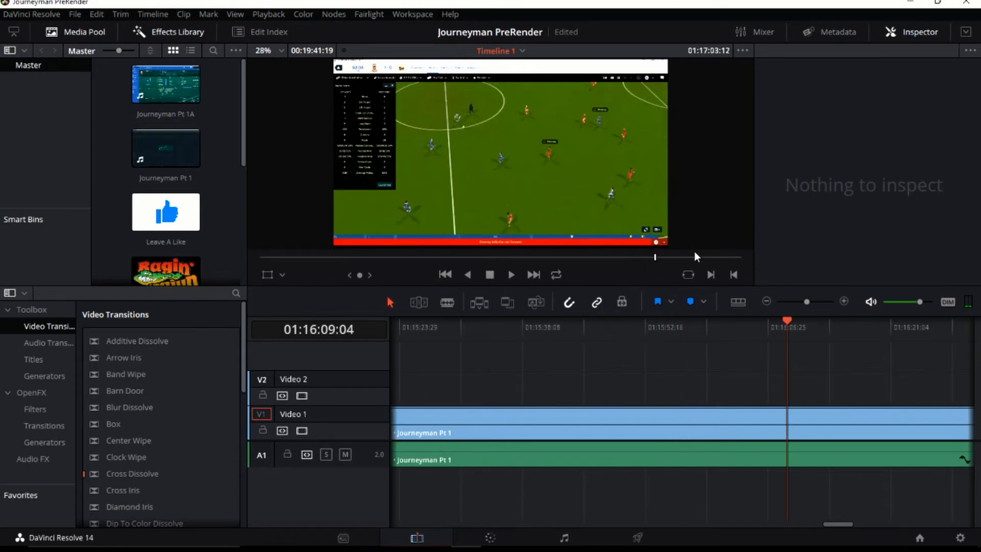
left_click(678, 260)
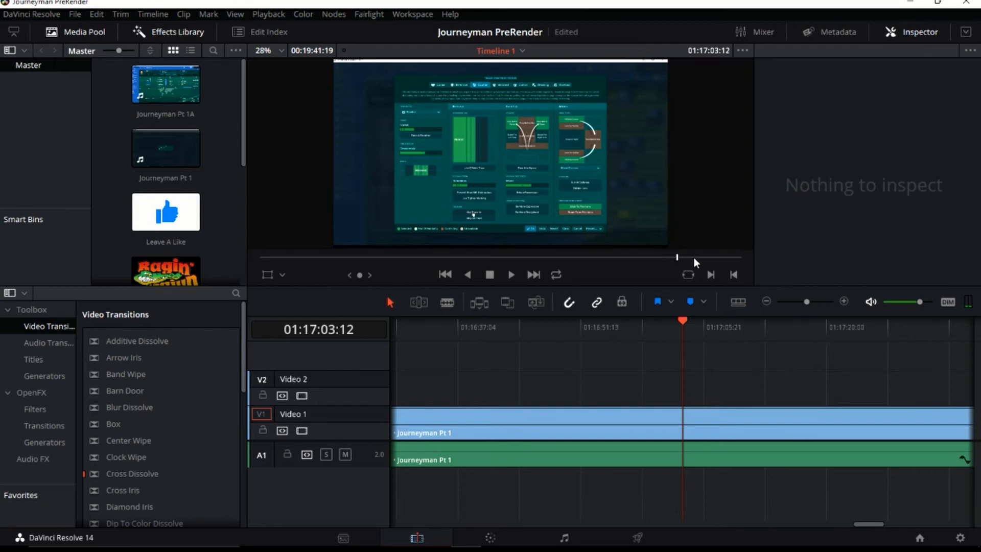
left_click(694, 259)
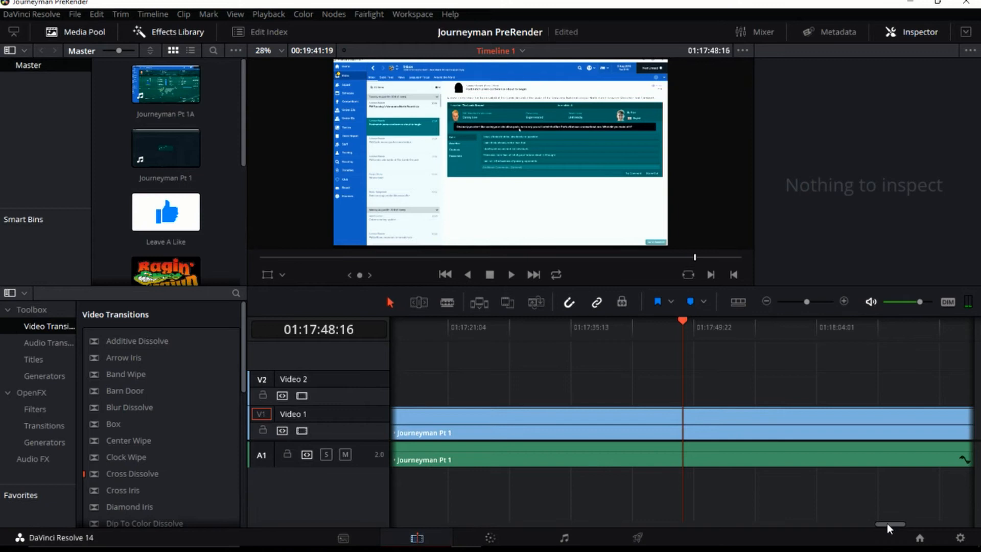
left_click_drag(887, 523, 906, 526)
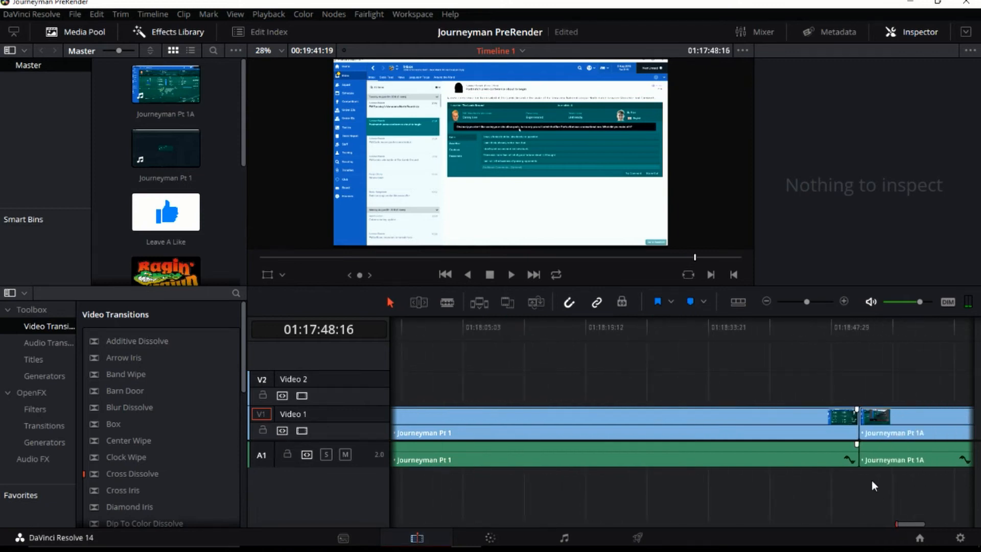
left_click(816, 327)
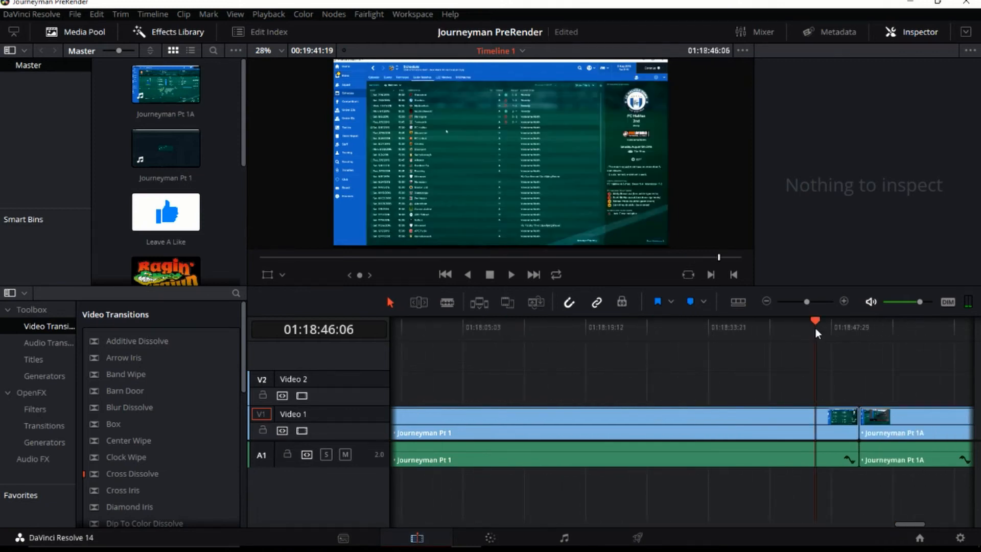
key("space")
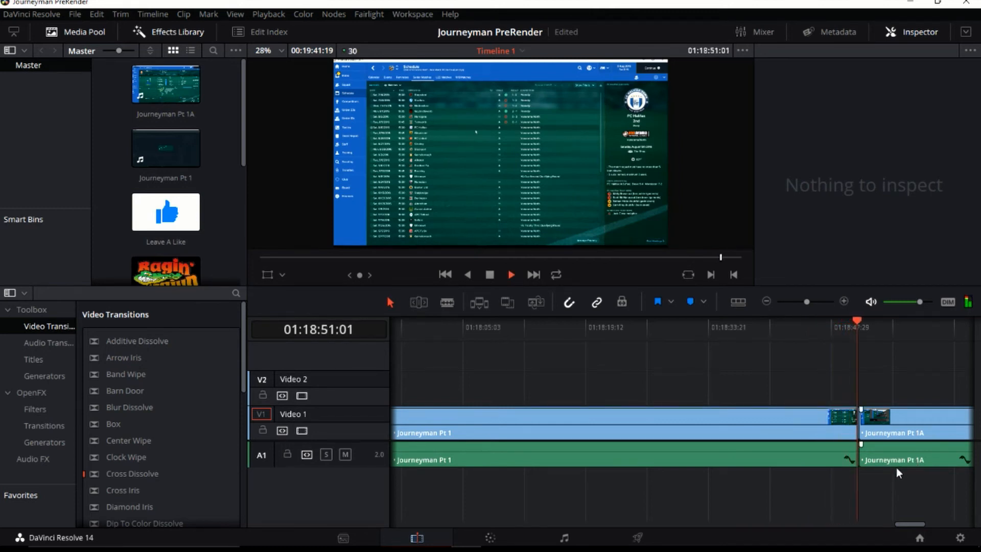
key("space")
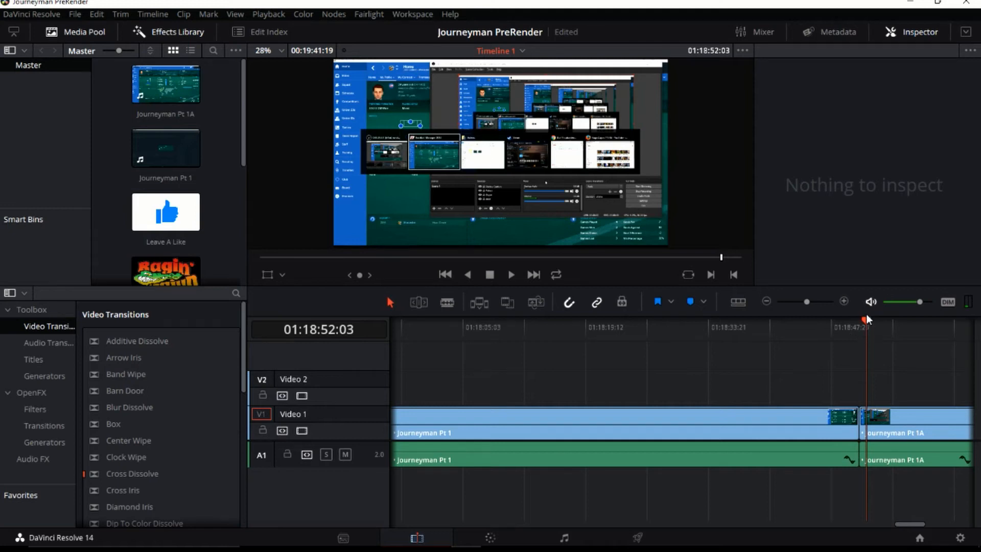
Scrub back and play over the closing section of Journeyman Pt 1 to find its end trim point, leaving the playhead at 01:18:21:25.
left_click_drag(866, 318, 771, 333)
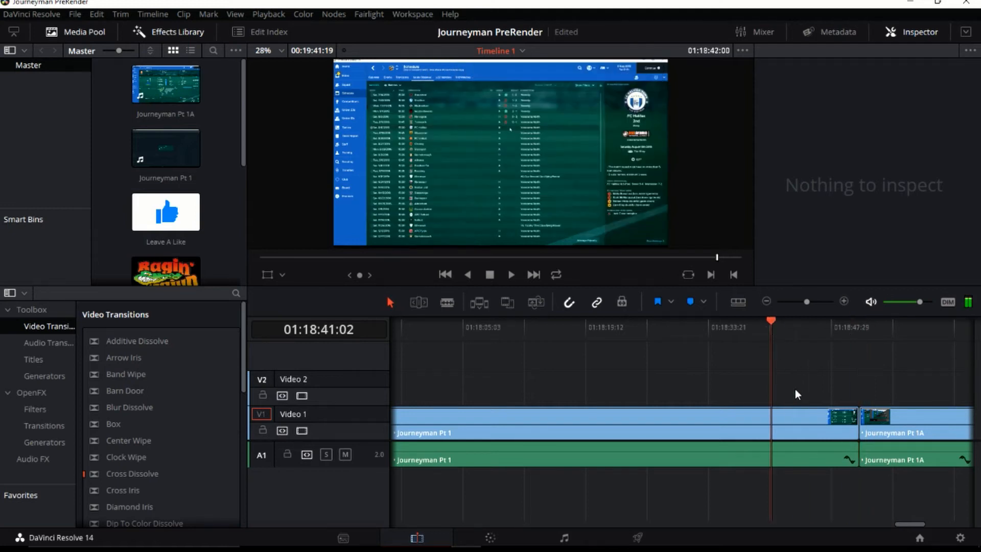
key("space")
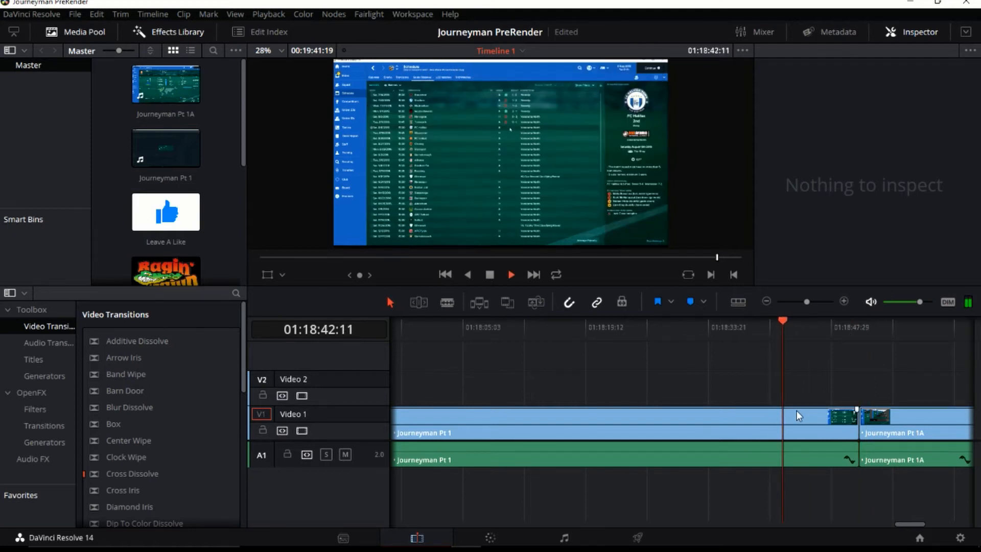
left_click_drag(789, 320, 698, 333)
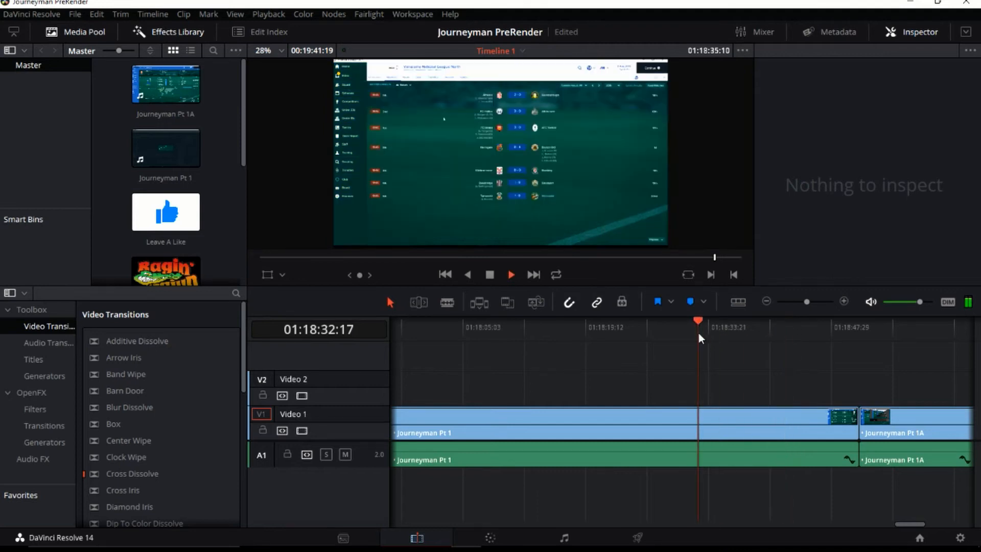
key("space")
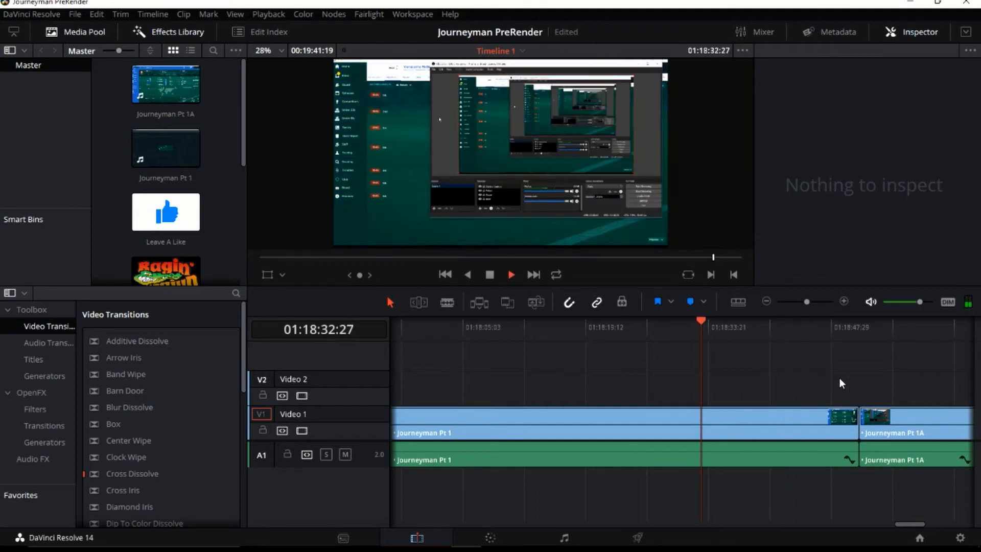
left_click_drag(715, 319, 627, 319)
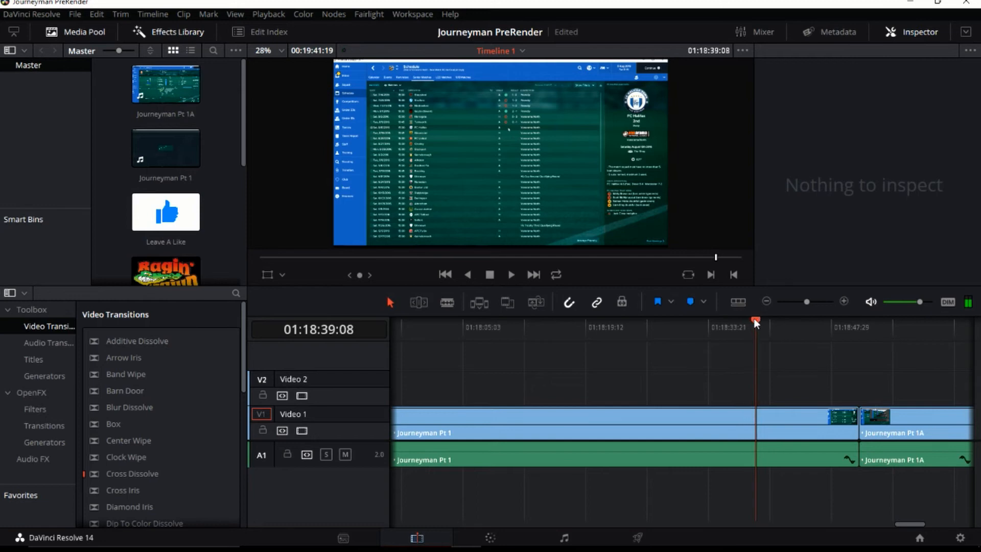
left_click(584, 328)
key("space")
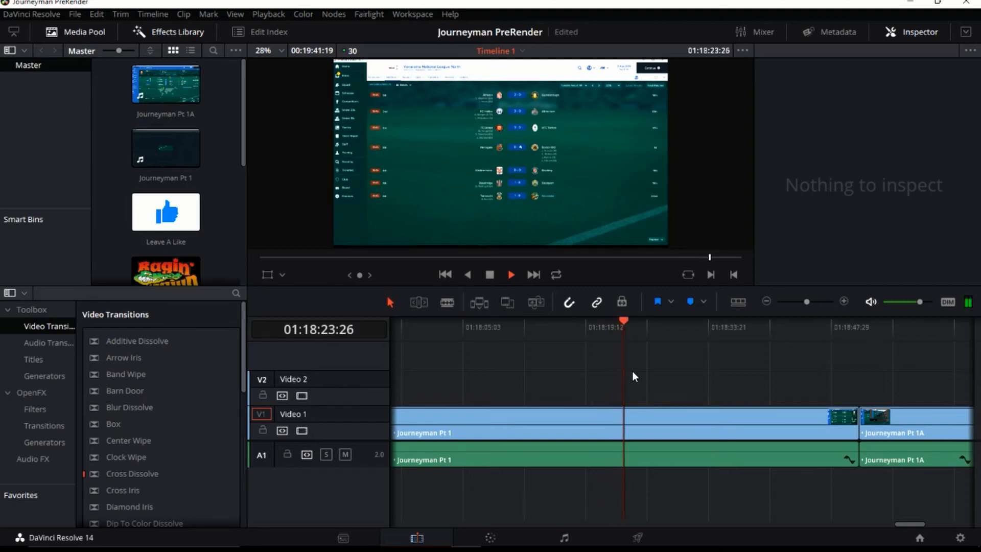
key("space")
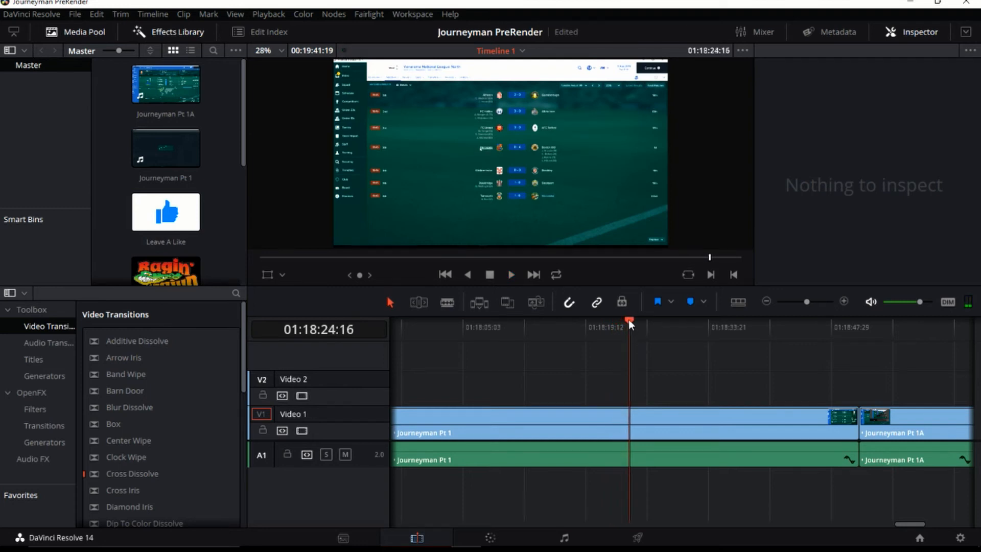
left_click_drag(628, 320, 606, 319)
key("space")
key("space")
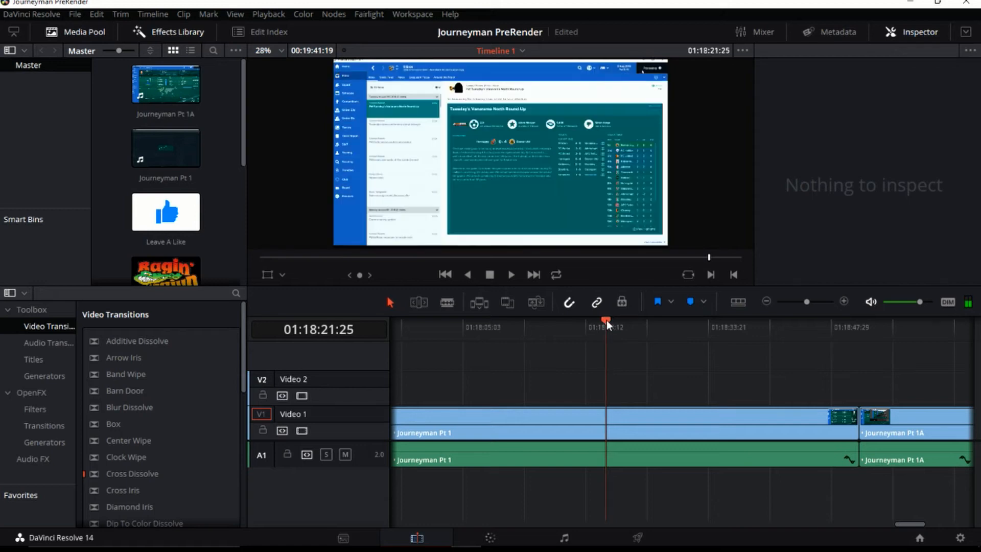
Trim the end of Journeyman Pt 1, with its audio, back to the playhead at 01:18:21:25 and close the gap before Journeyman Pt 1A.
left_click(856, 435)
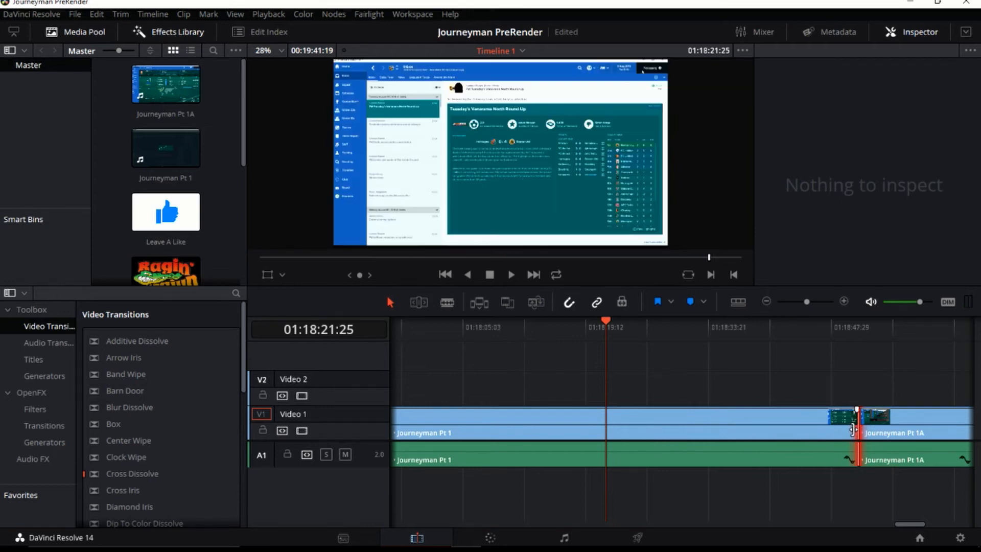
left_click_drag(853, 429, 605, 442)
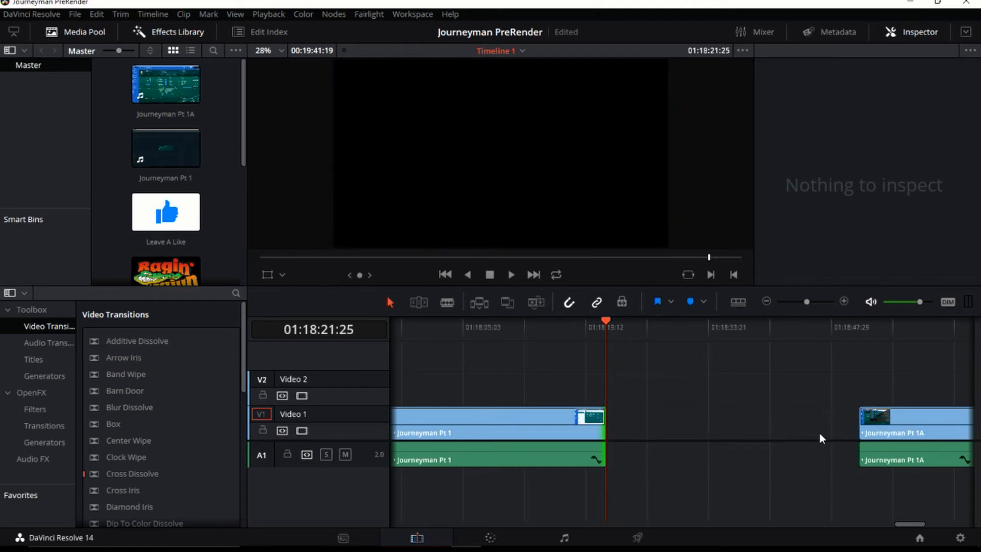
left_click(631, 430)
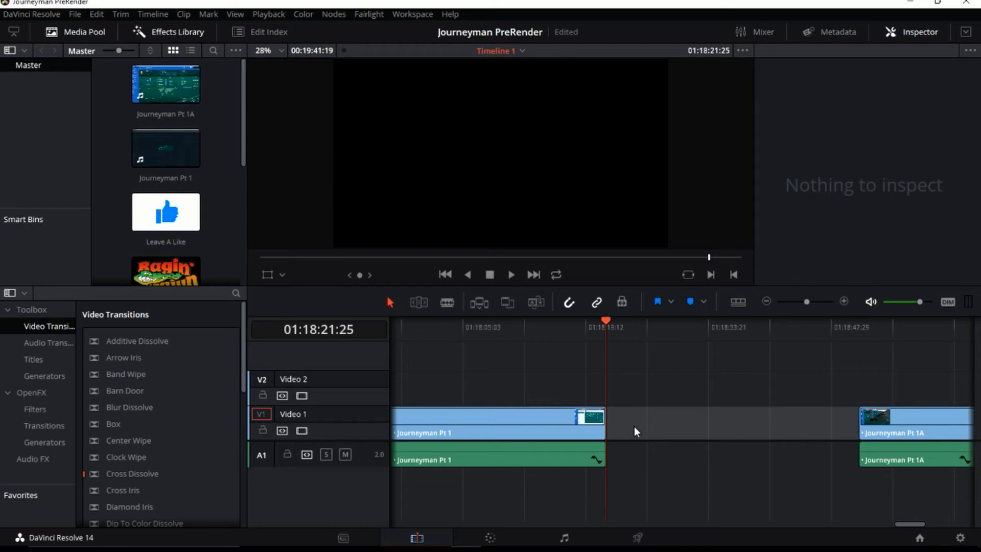
key("Delete")
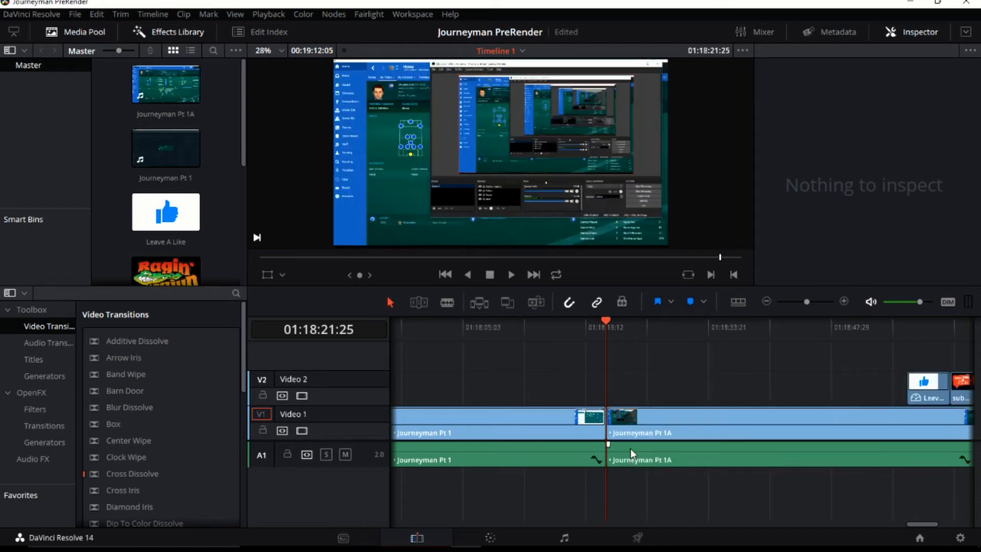
Play from 01:18:18:25 across the join between Journeyman Pt 1 and Journeyman Pt 1A to check the transition.
left_click_drag(608, 319, 580, 322)
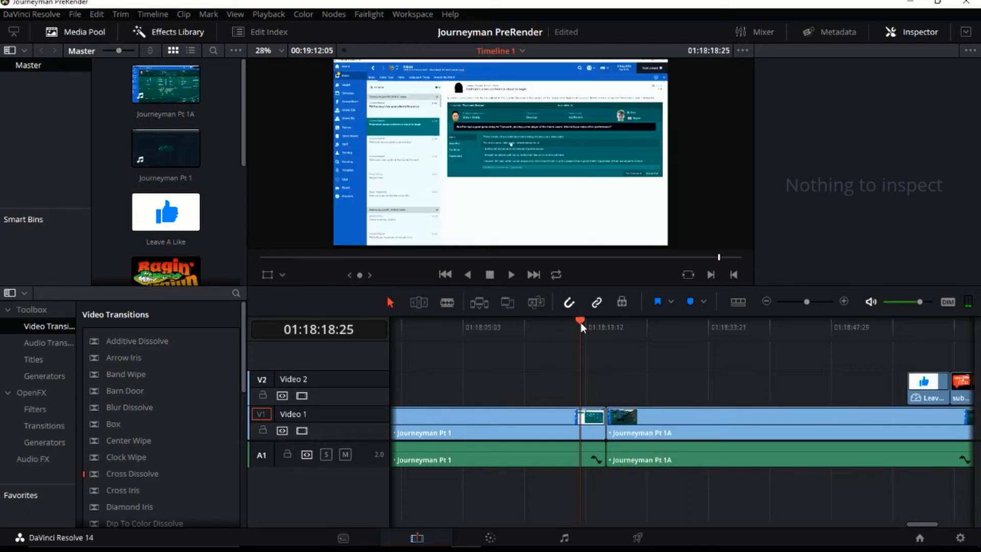
key("space")
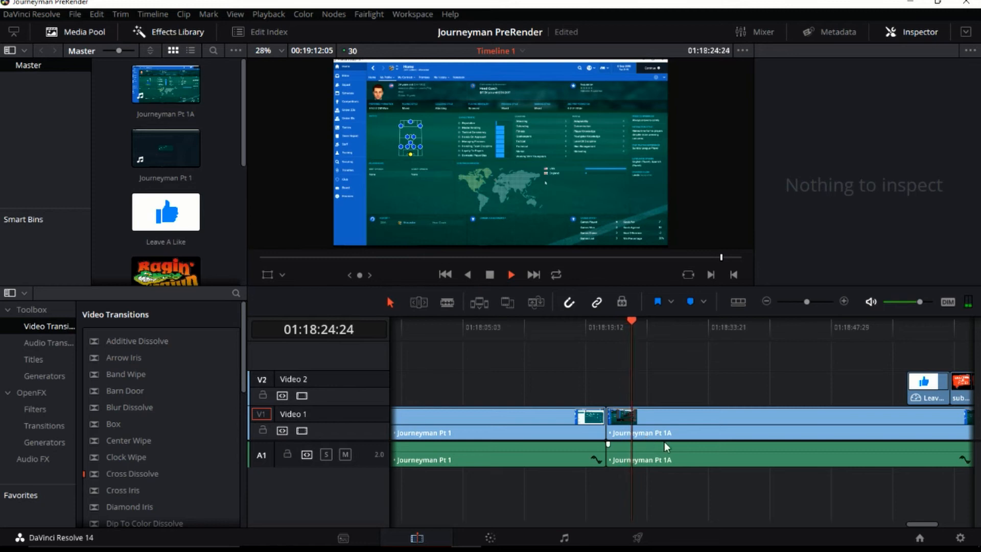
key("space")
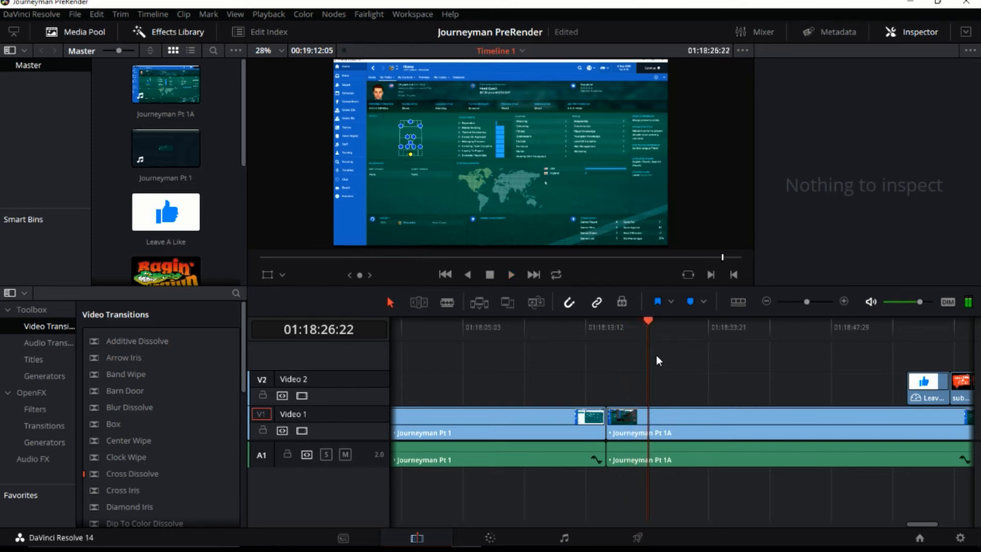
key("space")
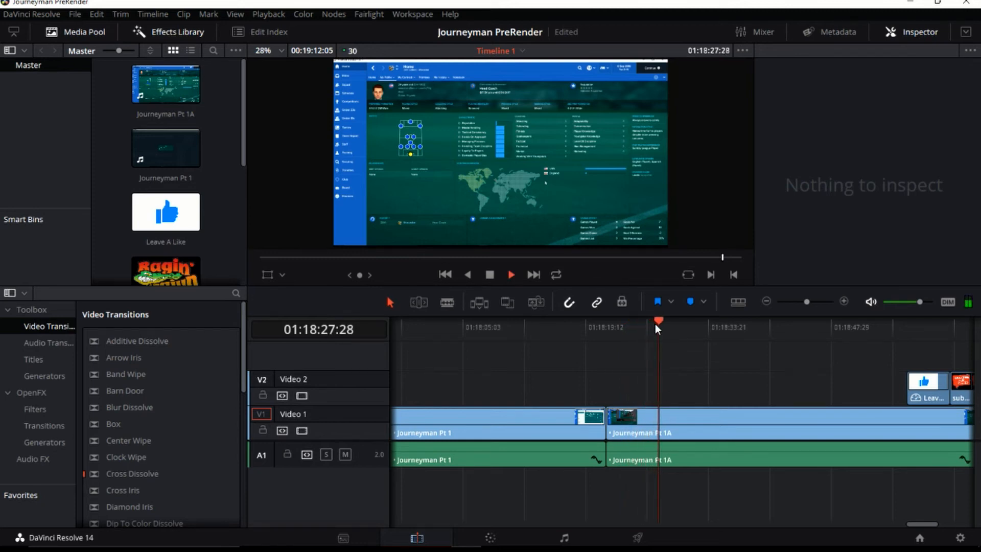
Replay the opening of Journeyman Pt 1A to find its start trim point, leaving the playhead at 01:18:26:04.
key("space")
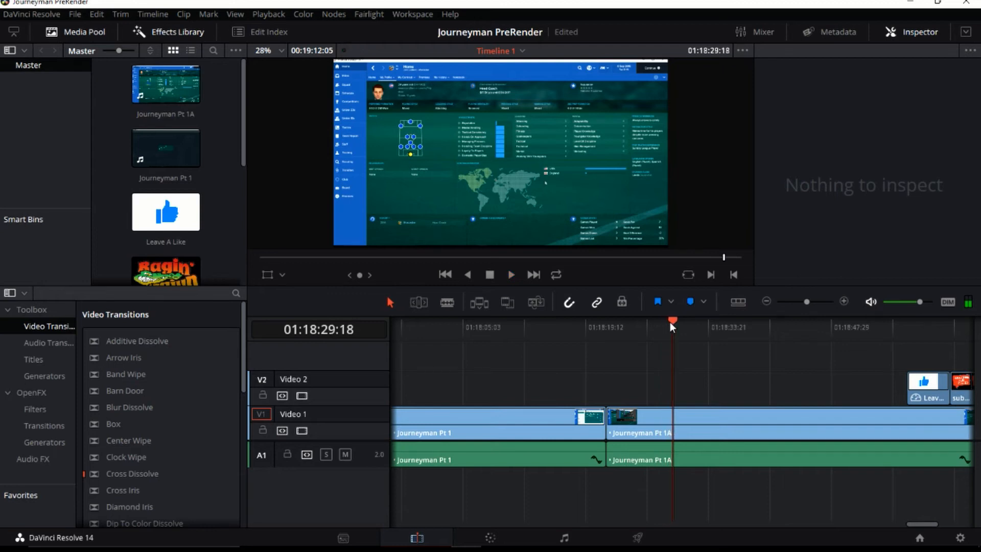
left_click_drag(674, 321, 637, 323)
key("space")
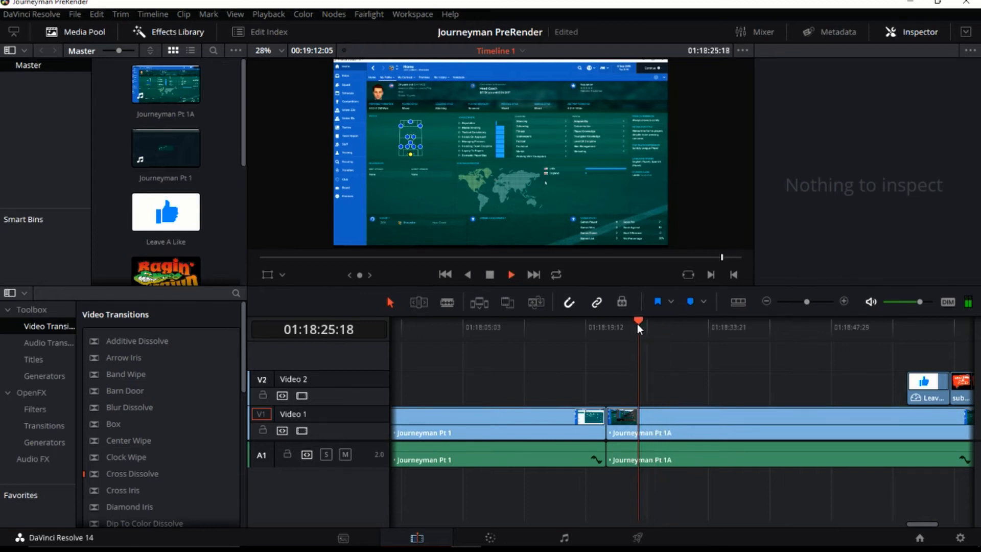
key("space")
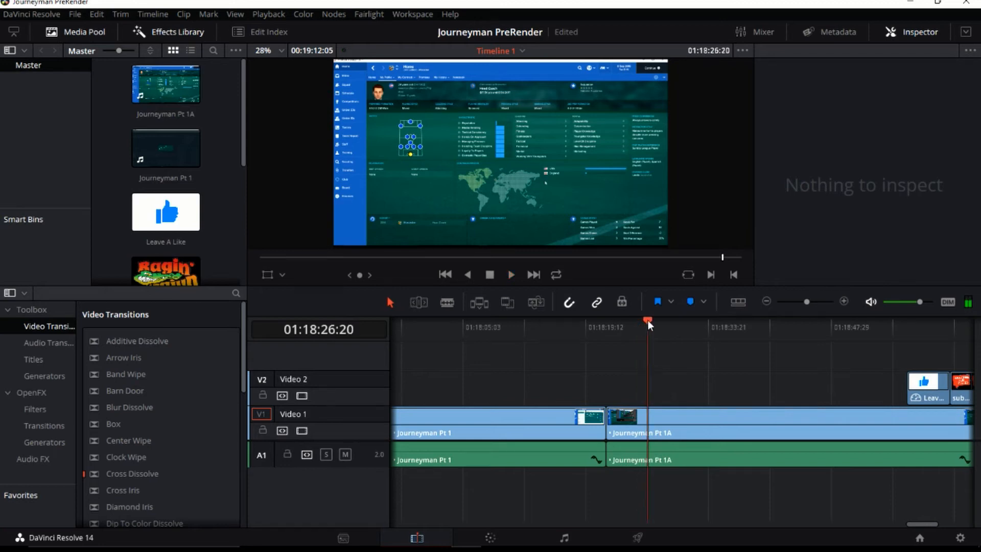
left_click_drag(648, 317, 643, 322)
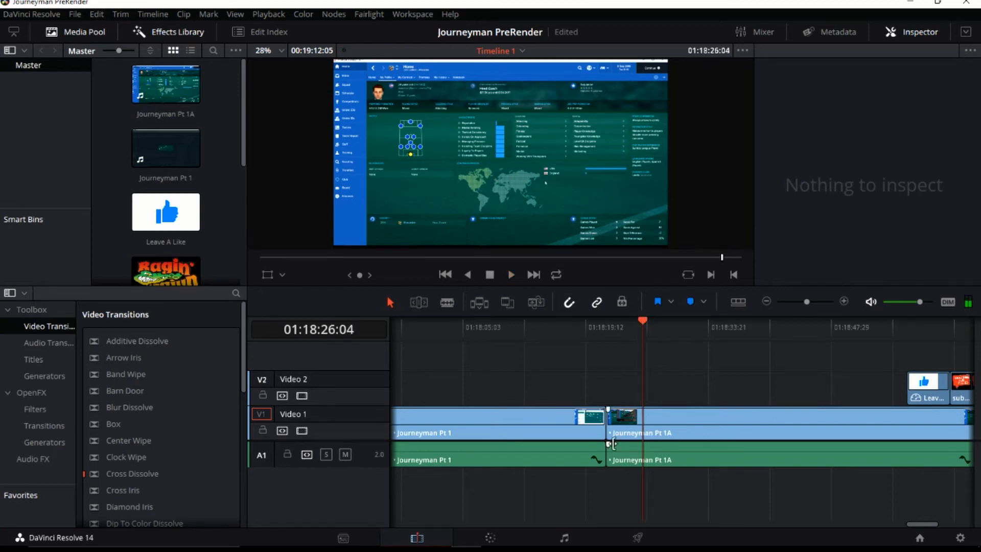
Trim the start of Journeyman Pt 1A, with its audio, to the playhead at 01:18:26:04 and close the gap after Journeyman Pt 1.
left_click_drag(609, 428, 630, 433)
left_click(627, 426)
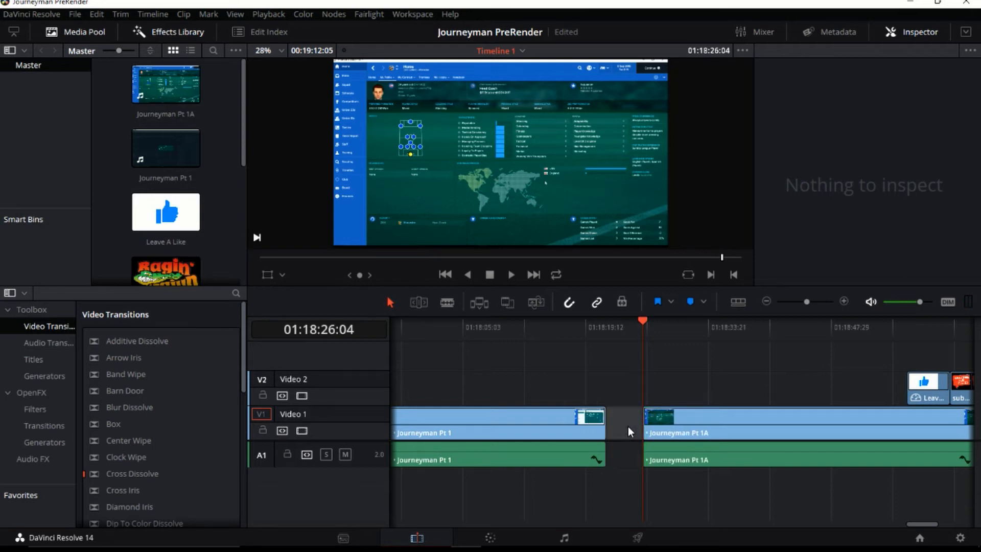
key("BackSpace")
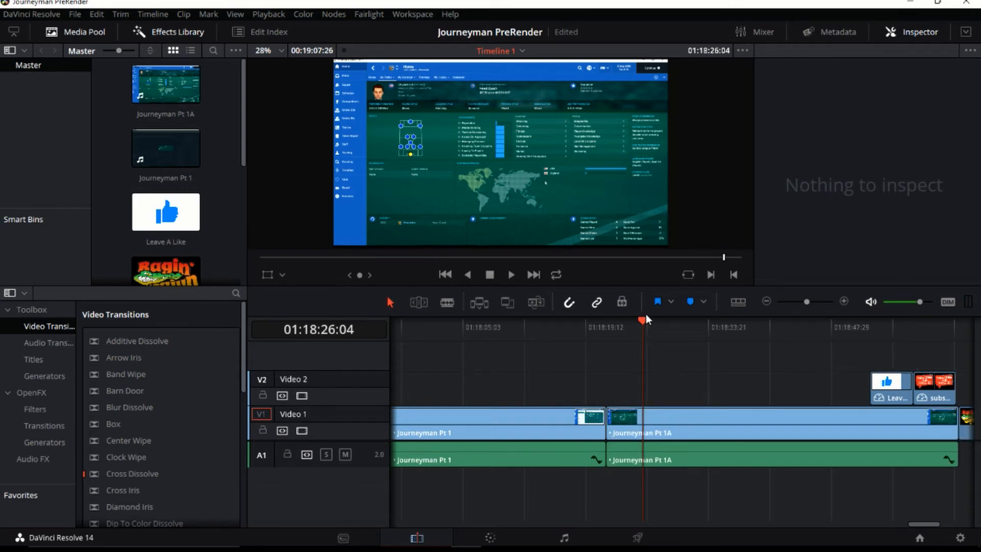
Play across the new join, and play Journeyman Pt 1A from near its end to 01:18:49:15 to find the overlay position.
left_click_drag(642, 322, 565, 329)
key("space")
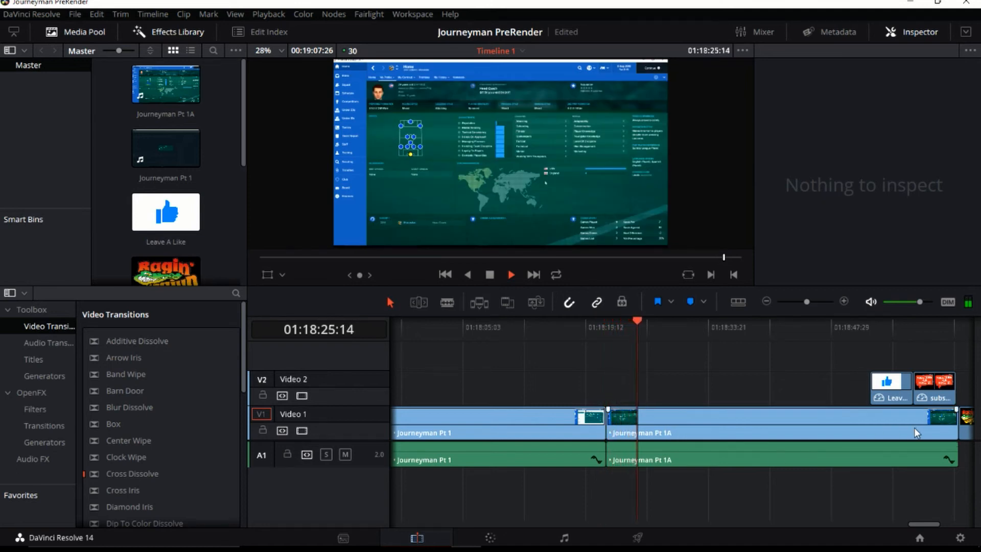
left_click_drag(646, 322, 825, 326)
key("space")
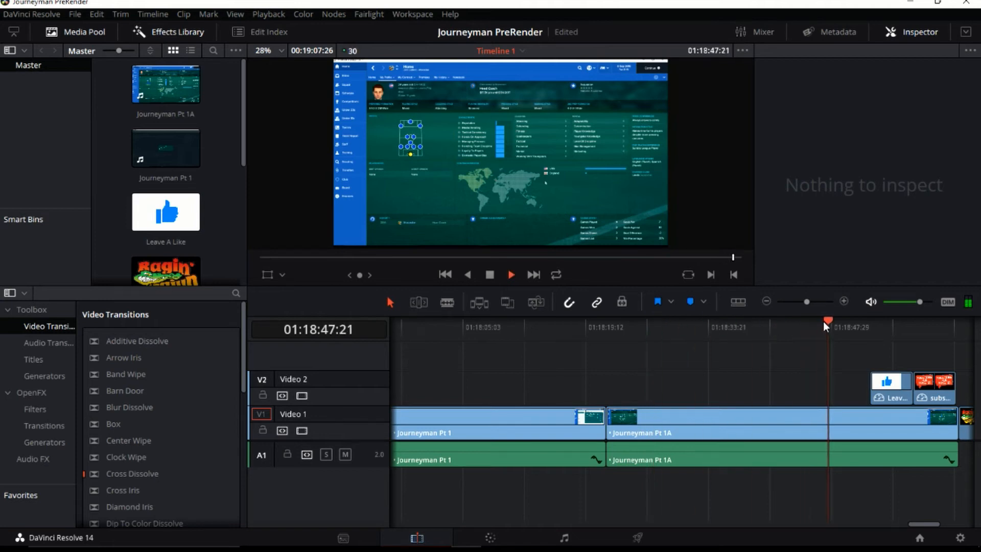
key("space")
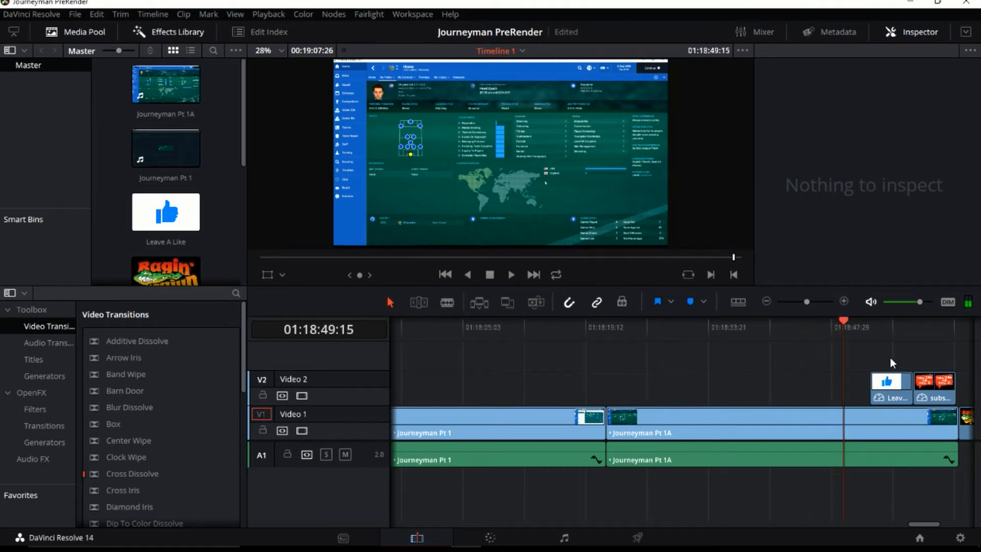
Place the shortened Leave A Like and subscribe images back to back on Video 2, starting at about 01:18:48, and close the gap between them.
left_click_drag(890, 389, 853, 393)
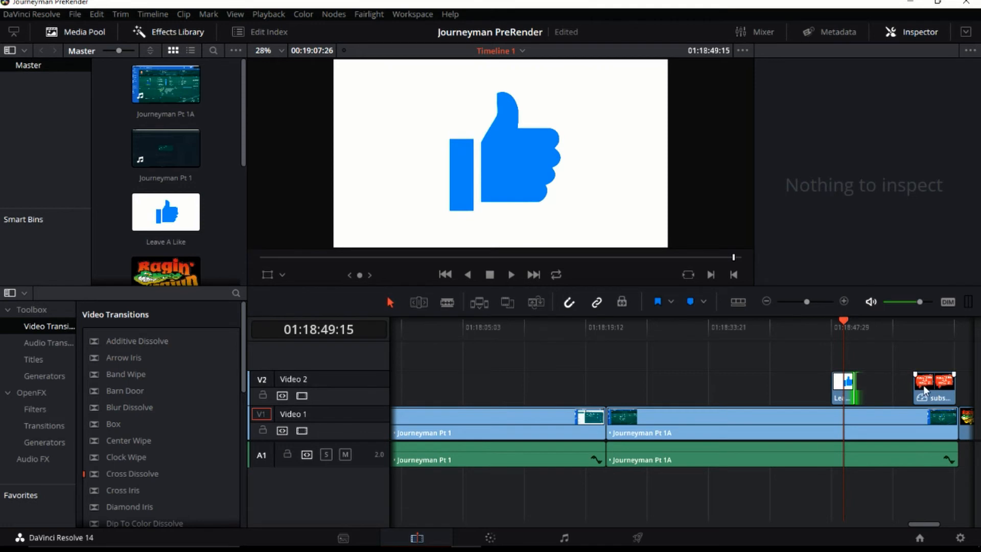
left_click_drag(926, 388, 928, 389)
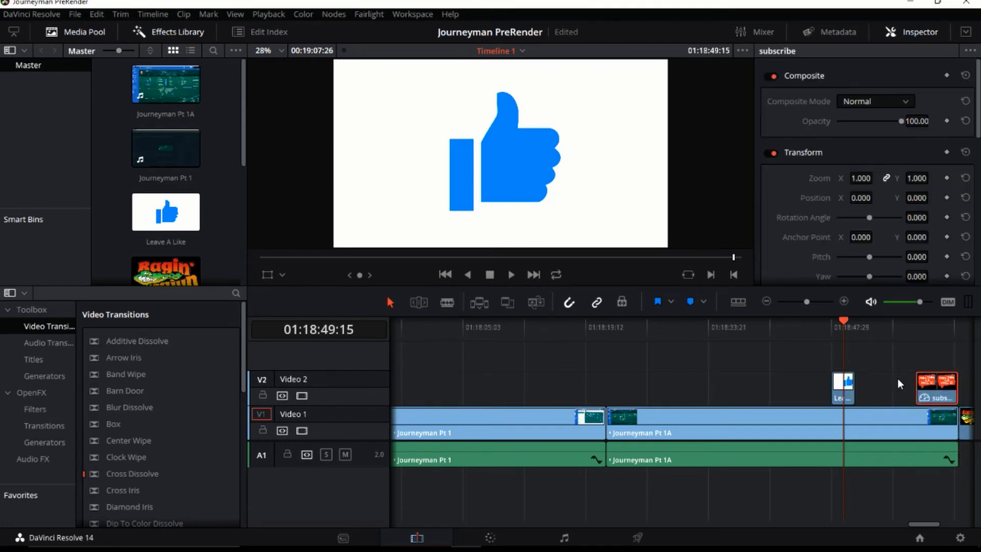
left_click(888, 385)
key("Delete")
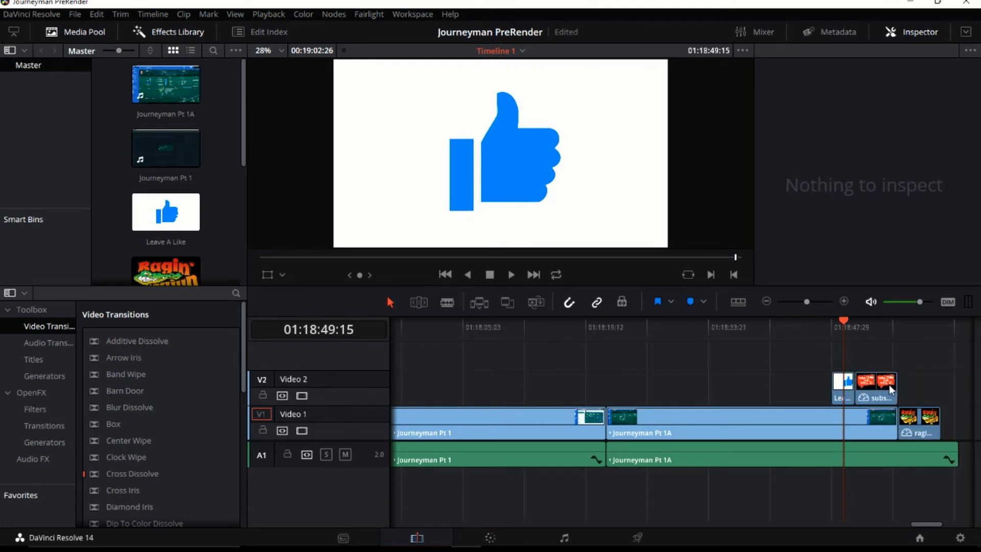
left_click_drag(894, 390, 874, 386)
Play through the ending and extend the closing raginCajun image to the end of the Journeyman Pt 1A audio.
left_click_drag(842, 321, 819, 326)
key("space")
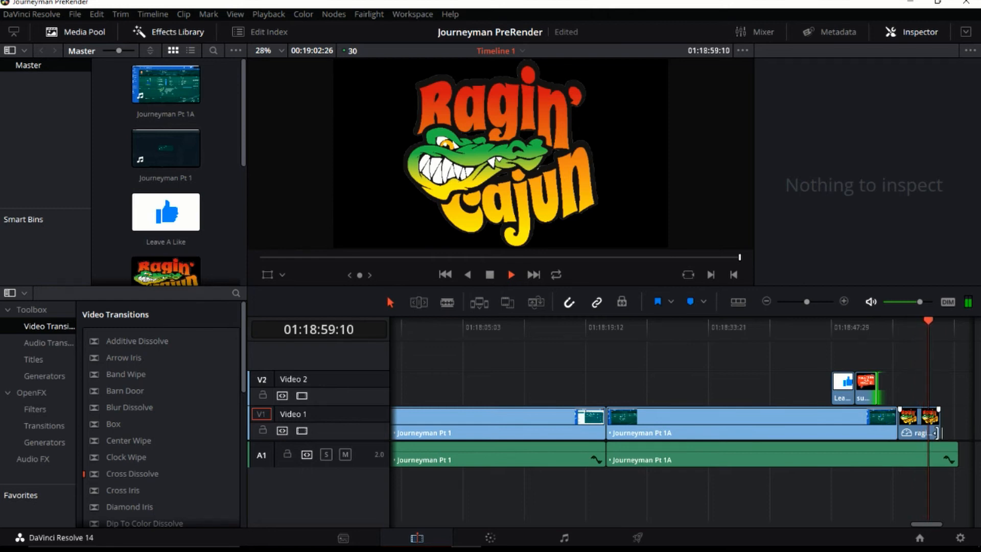
key("space")
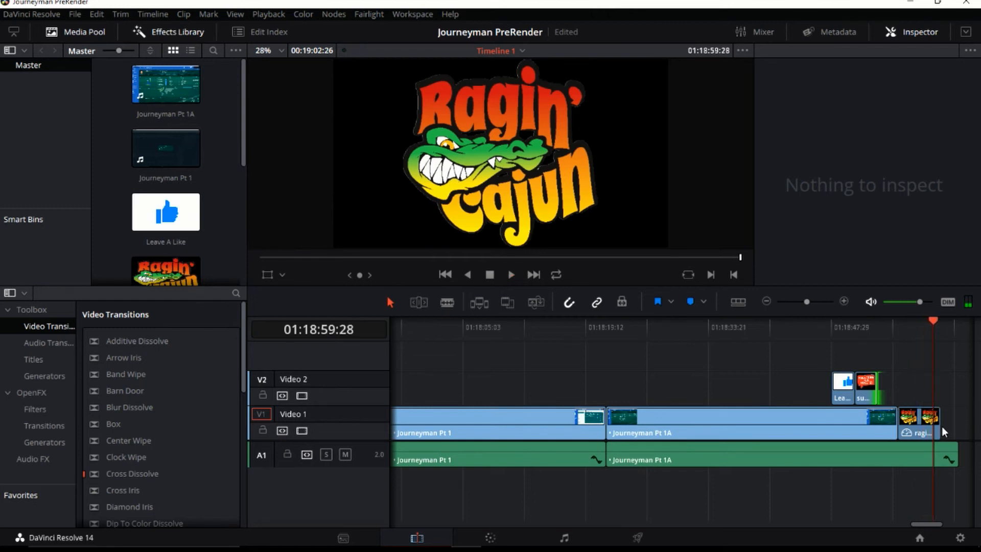
left_click_drag(942, 427, 954, 430)
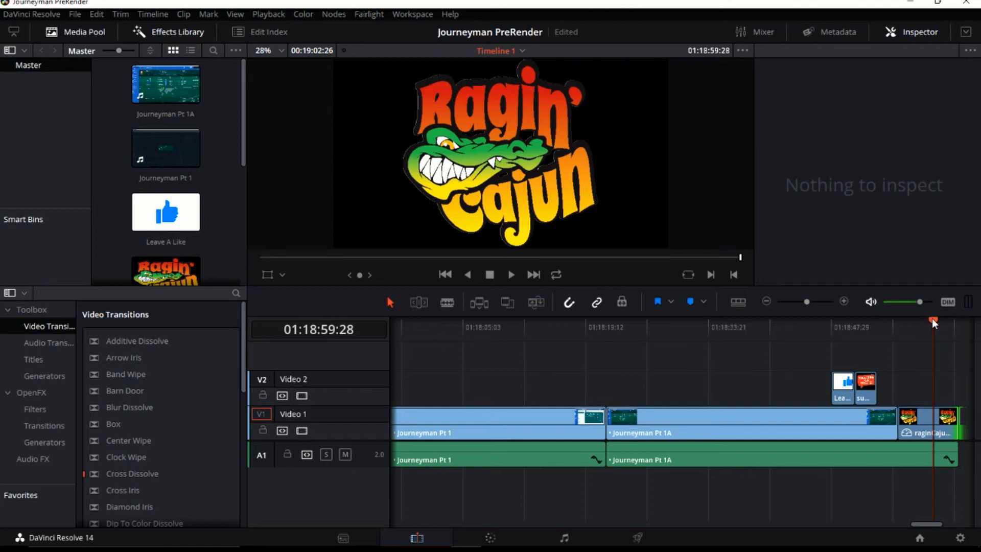
Play from 01:18:18:27 toward the overlays and shorten the Leave A Like and subscribe images further, keeping them back to back.
left_click_drag(932, 317, 581, 369)
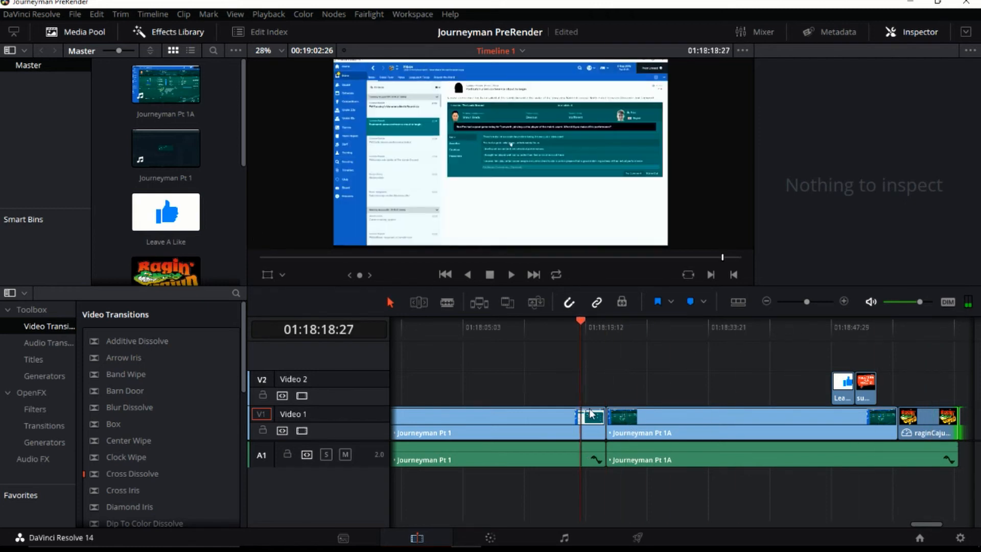
key("space")
mouse_move(628, 533)
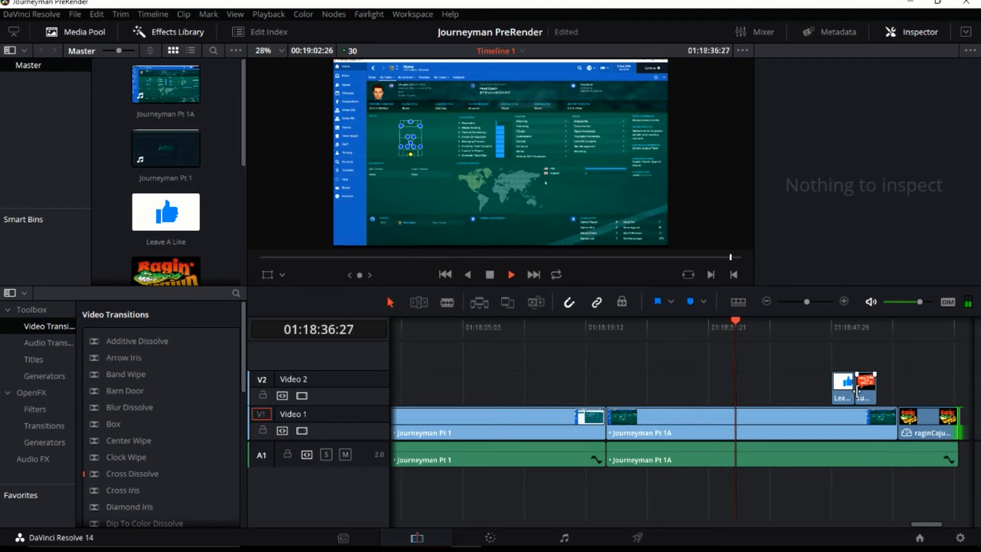
left_click_drag(854, 392, 872, 389)
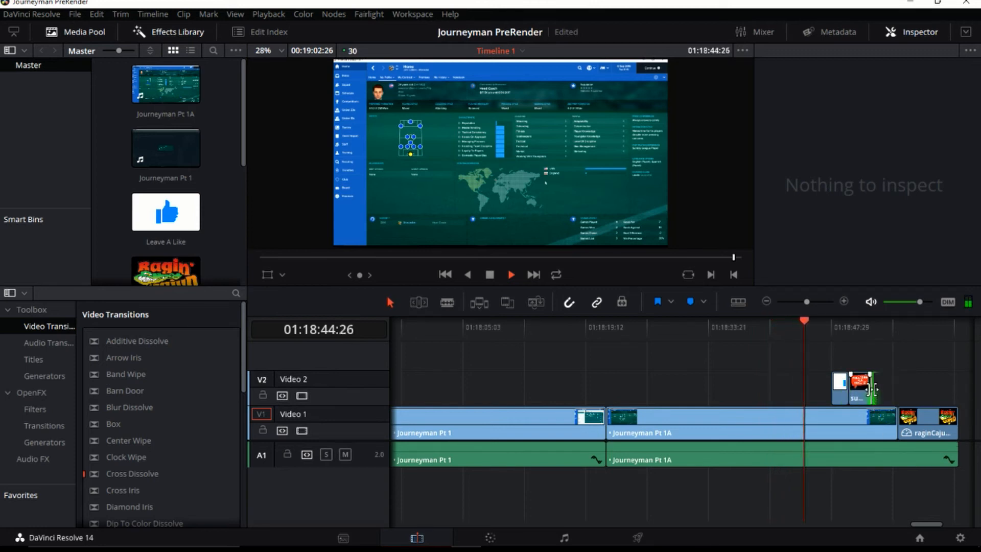
left_click_drag(872, 390, 869, 388)
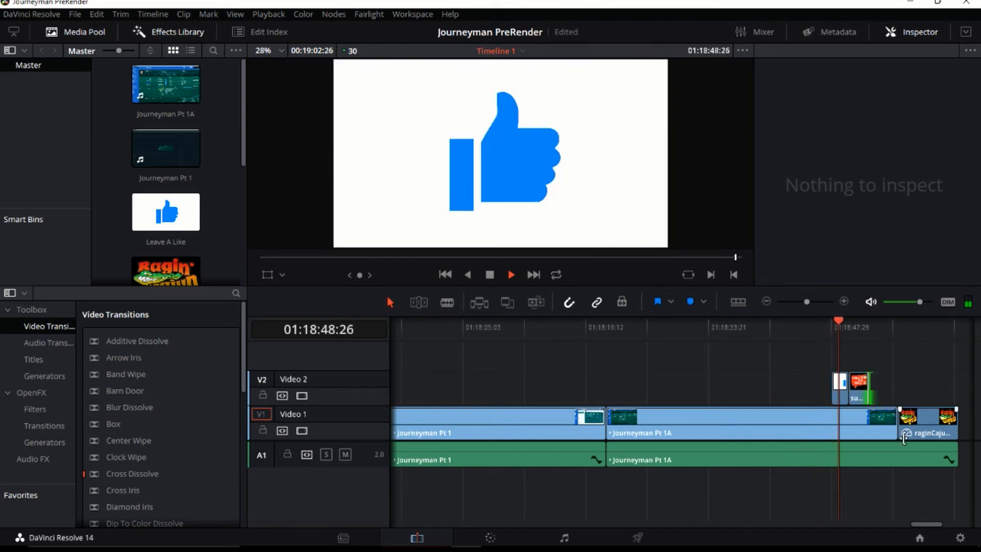
Stop playback before the closing raginCajun image, add a fade-in to it and play to the end of the timeline.
mouse_move(858, 551)
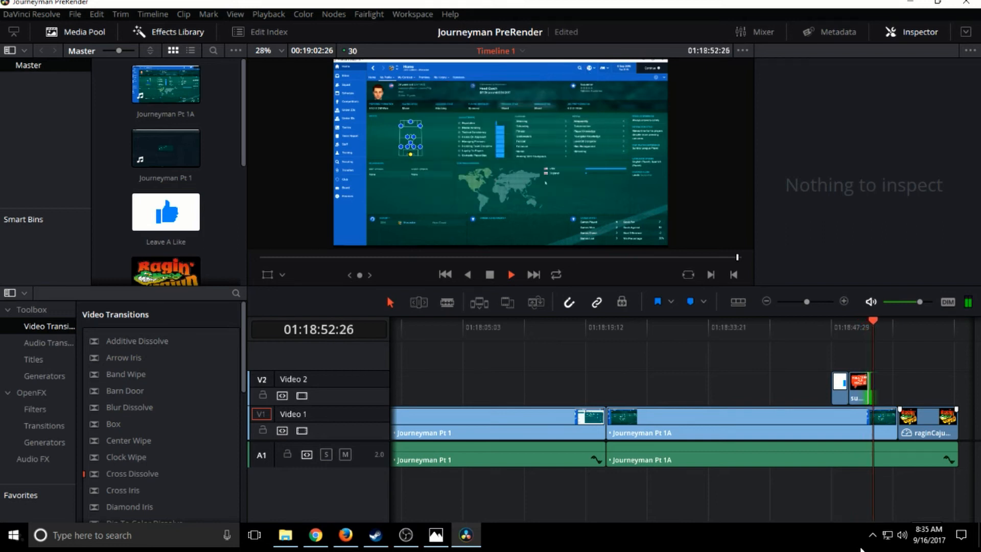
key("space")
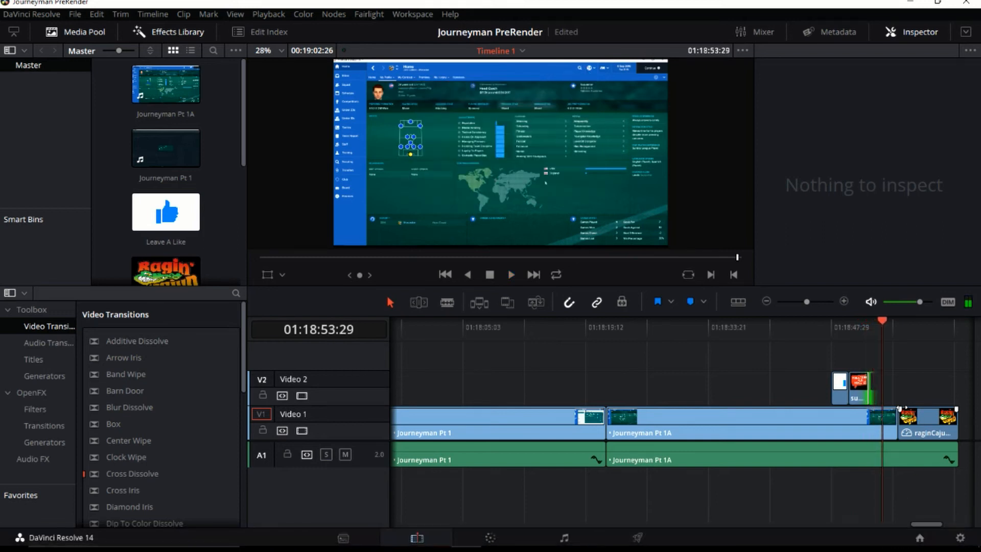
left_click_drag(901, 409, 941, 411)
key("space")
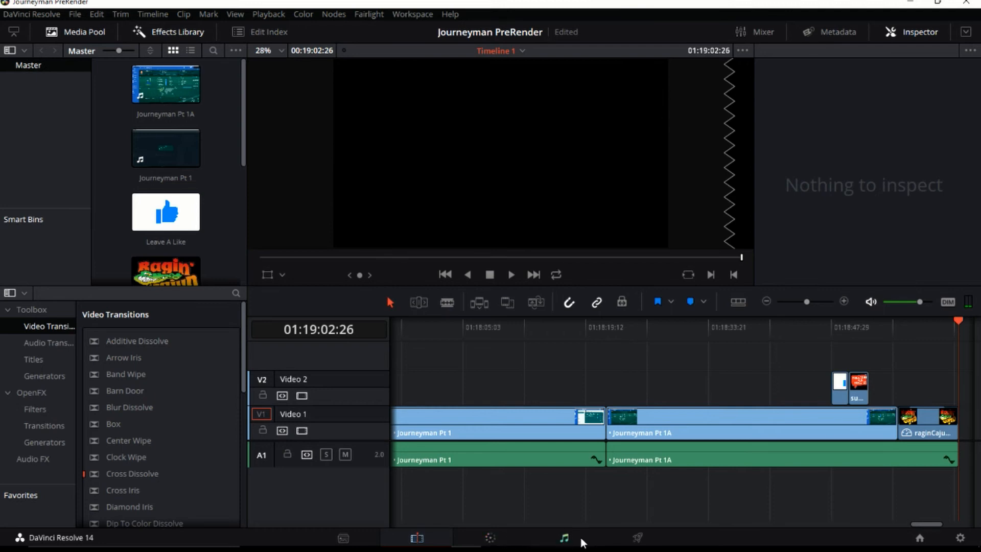
Switch to the Deliver page and set the custom render's video format to MP4.
left_click(649, 534)
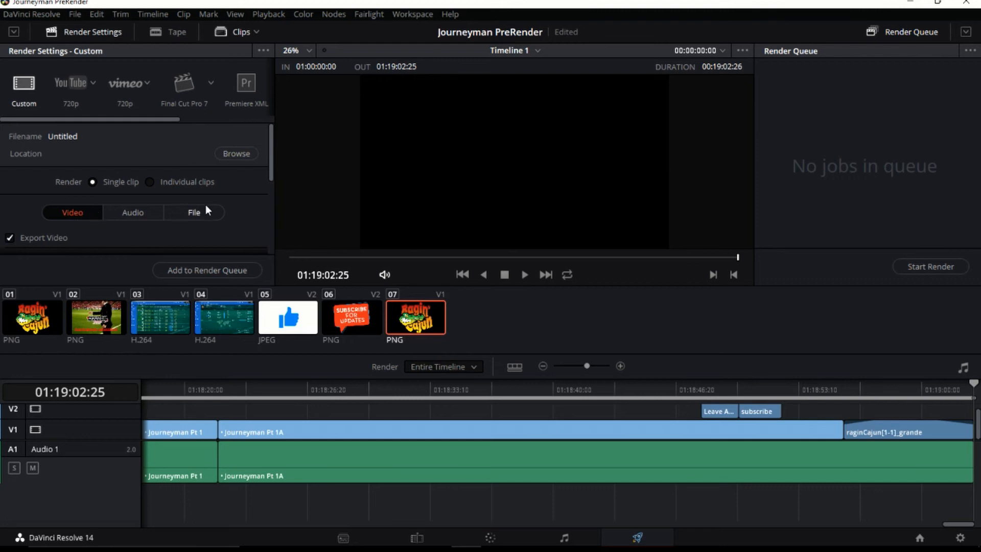
scroll(247, 185, "down", 3)
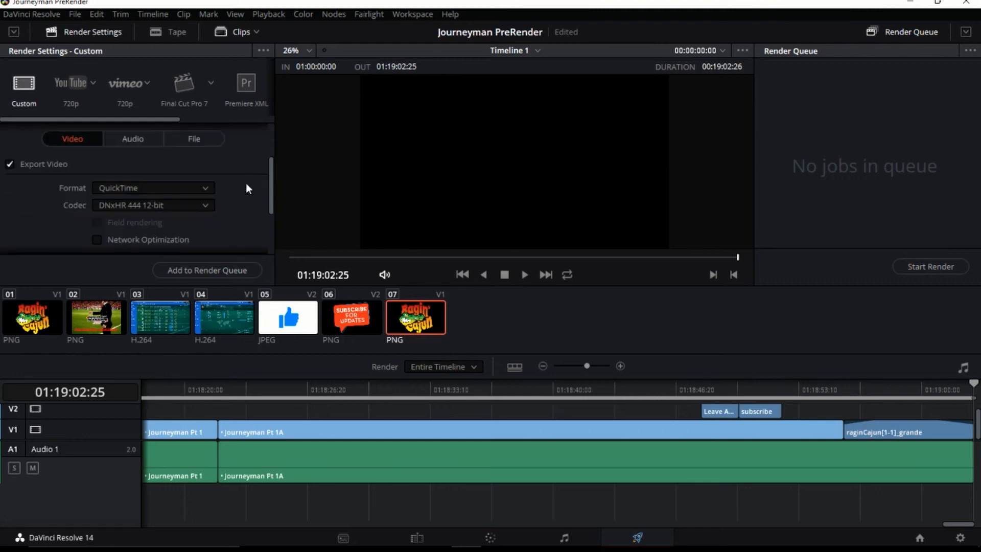
left_click(149, 190)
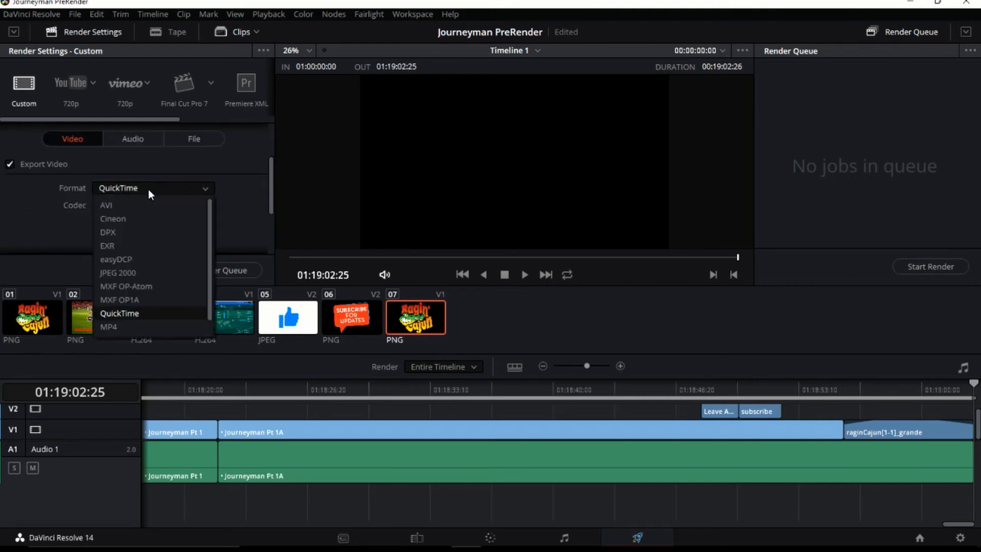
left_click(109, 326)
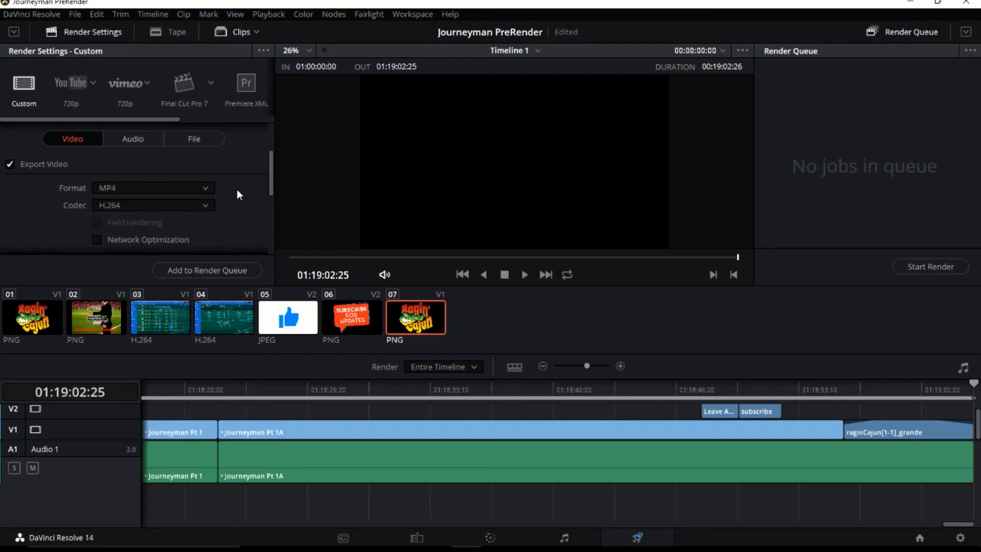
Review the resolution, frame rate and quality of the export and turn off frame reordering.
scroll(238, 185, "down", 2)
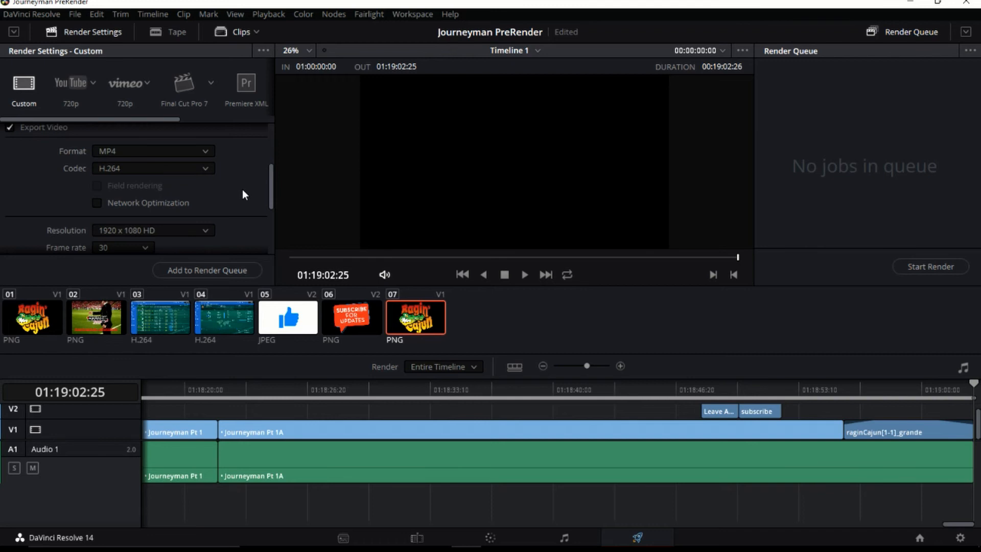
scroll(243, 185, "down", 2)
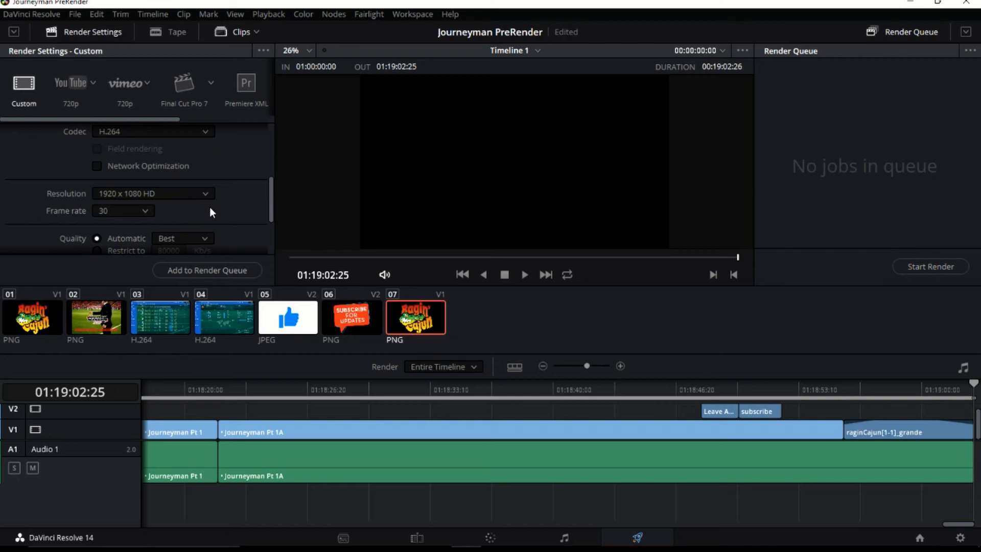
scroll(226, 219, "down", 4)
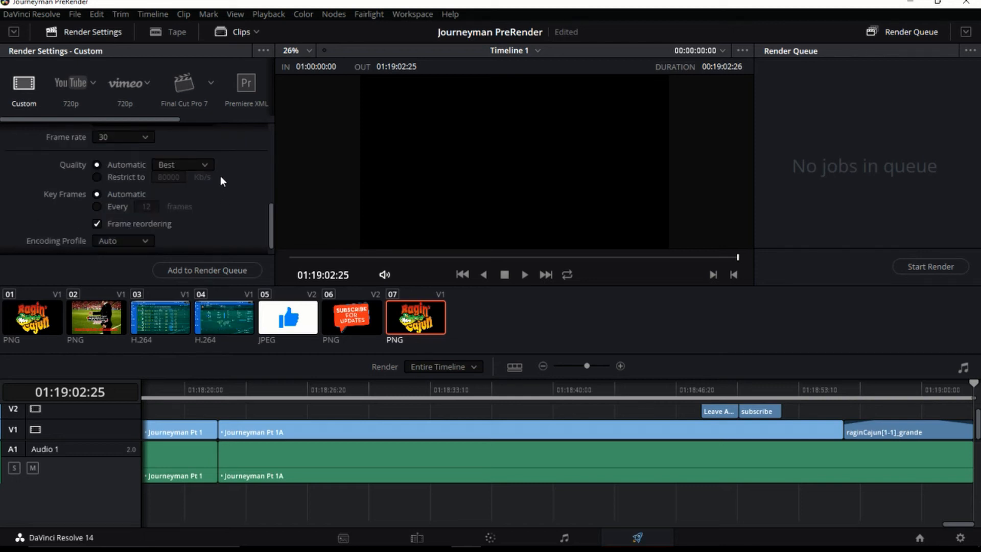
scroll(245, 222, "down", 1)
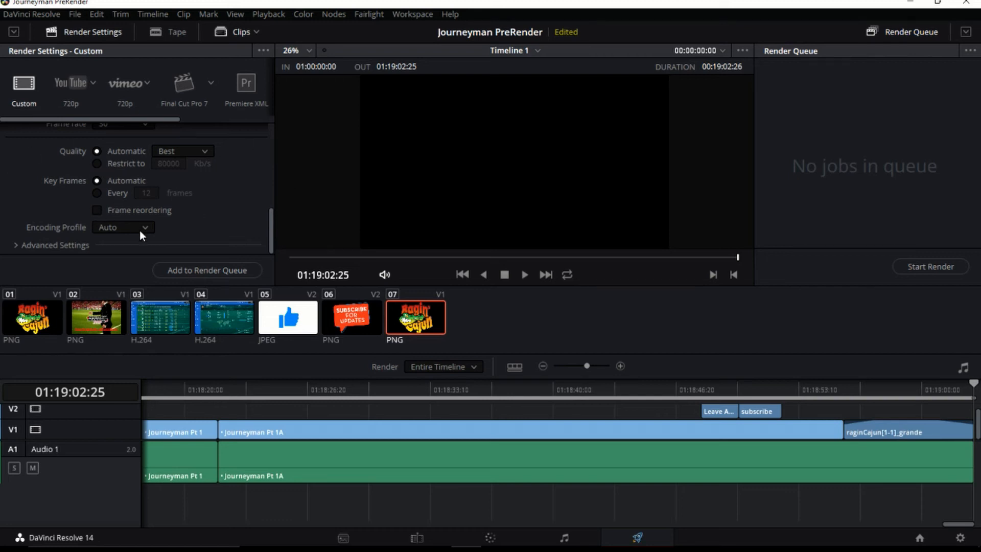
Queue the timeline for rendering to D:\Videos\Pending Videos, start the render and take the window out of full size.
left_click(209, 268)
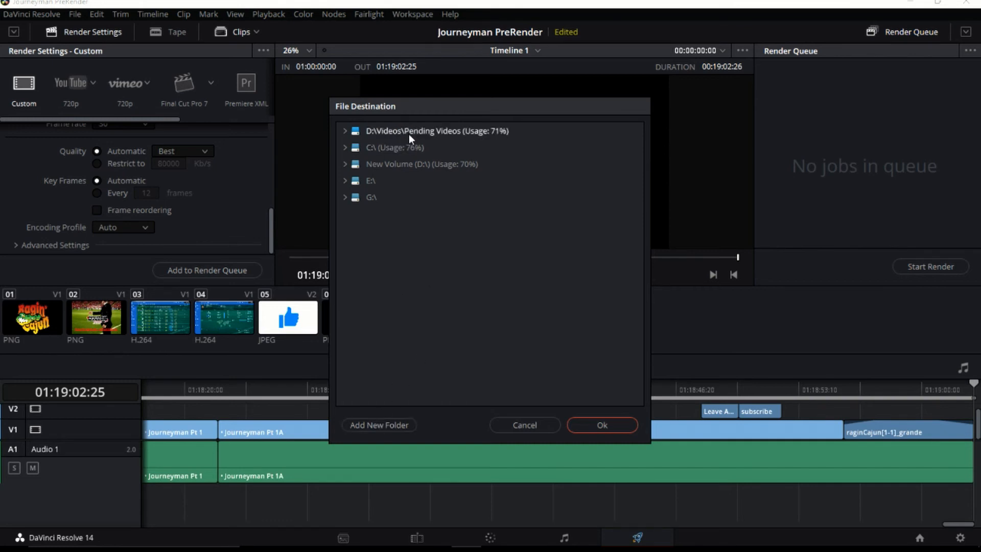
left_click(449, 131)
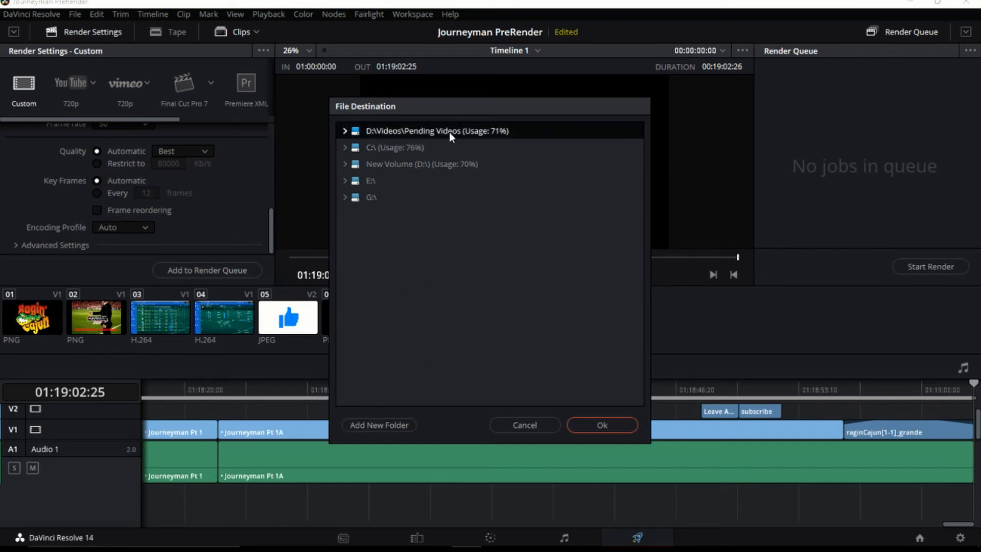
left_click(595, 425)
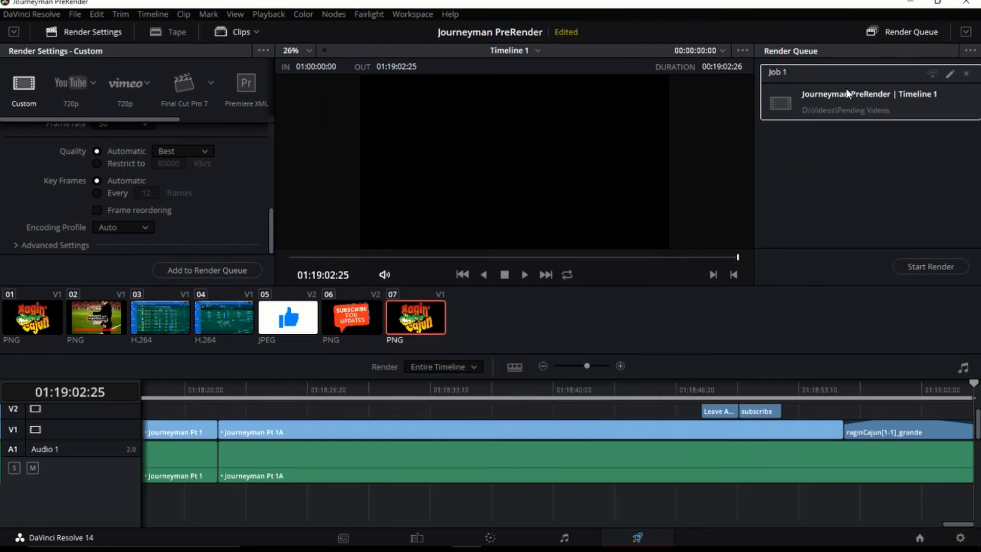
left_click(914, 268)
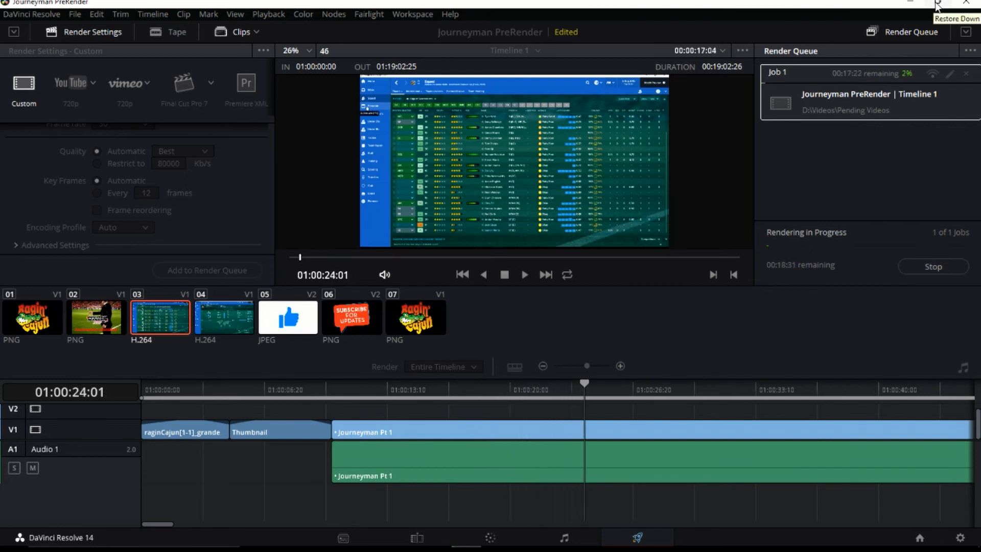
left_click(937, 4)
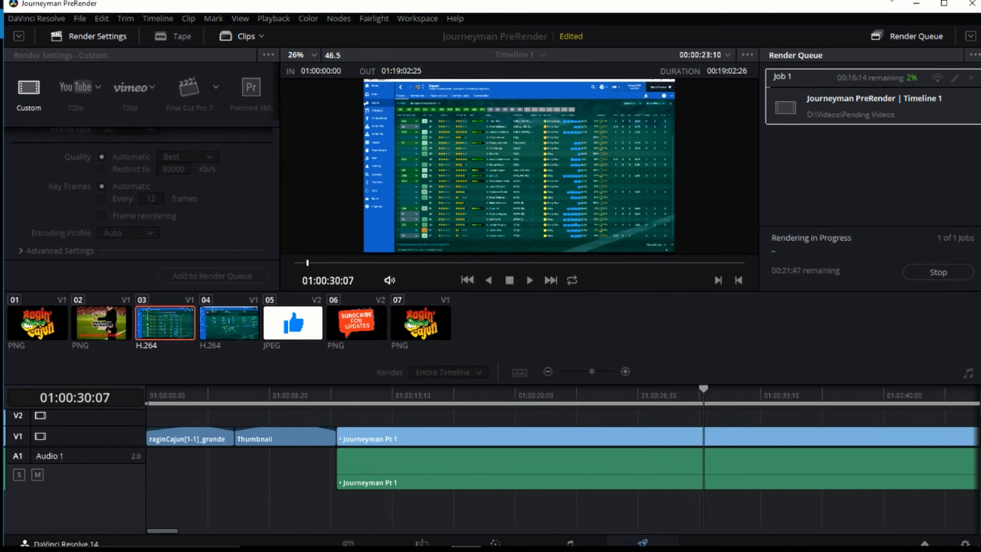
Shrink the DaVinci Resolve window and reposition it on the desktop with the whole render page in view.
left_click_drag(912, 1, 780, 105)
left_click_drag(893, 146, 483, 194)
left_click_drag(352, 101, 564, 54)
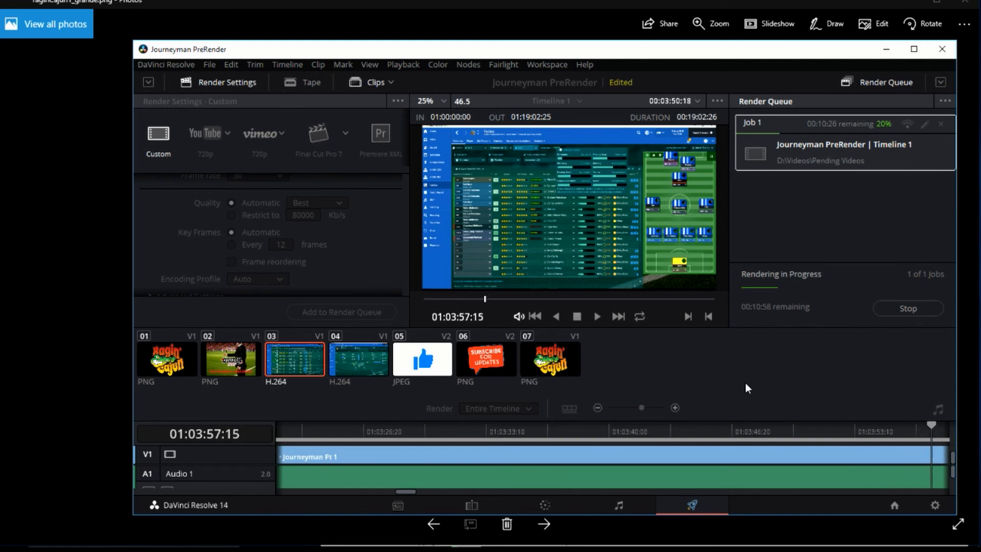
Switch to OBS to check the running screen recording, and return to the DaVinci Resolve window.
mouse_move(487, 547)
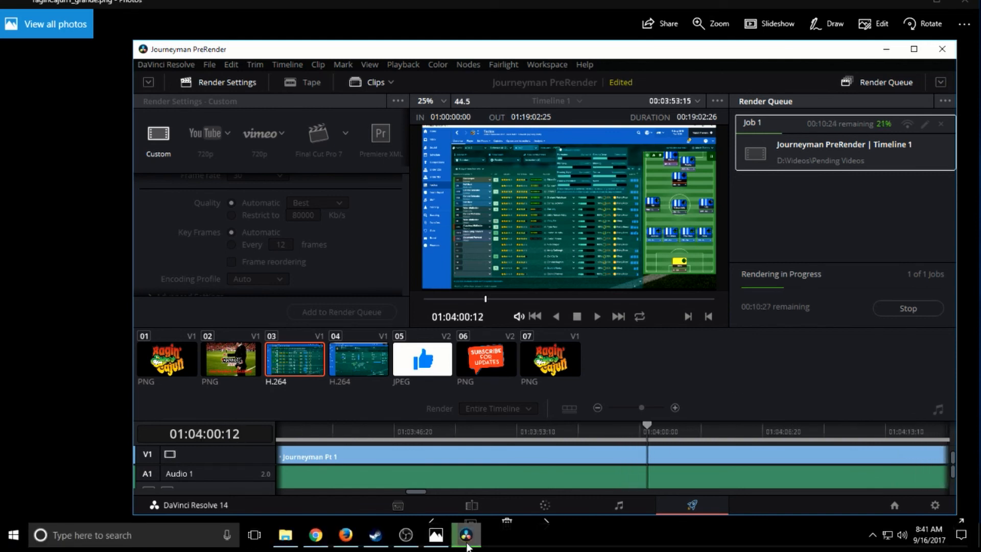
left_click(405, 534)
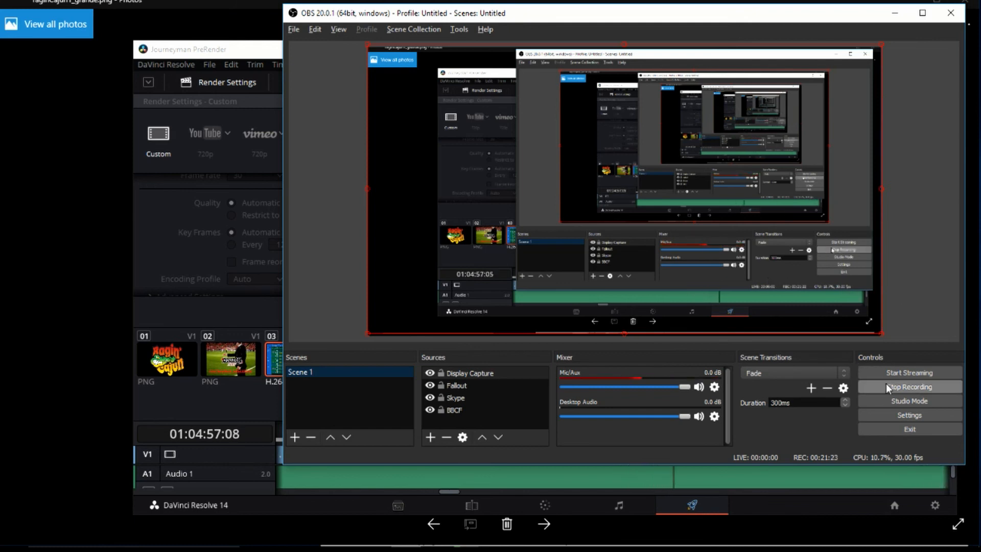
left_click(245, 49)
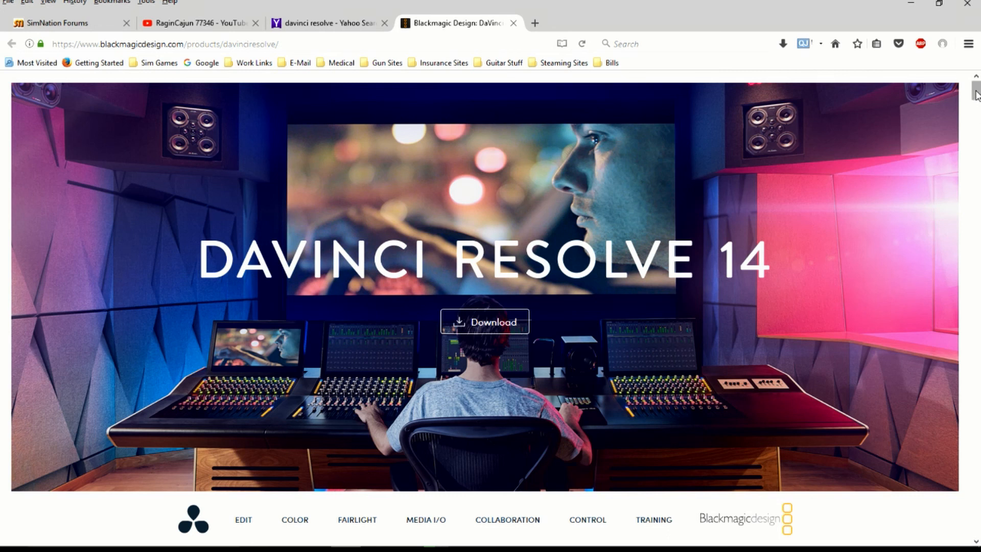
Look through the DaVinci Resolve 14 product page in Firefox, covering the control panels, Fairlight consoles, supported platforms and download section.
left_click_drag(976, 94, 969, 517)
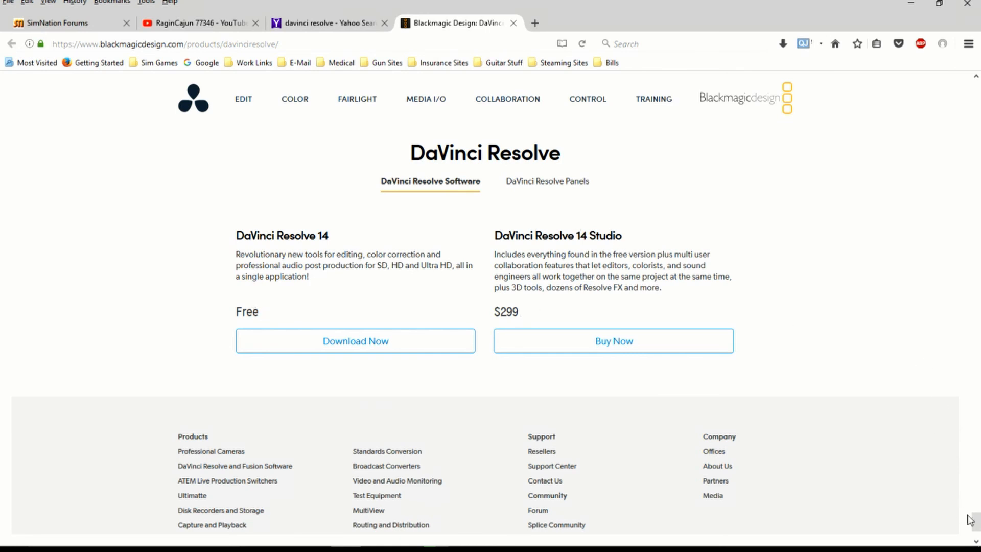
left_click_drag(975, 526, 976, 456)
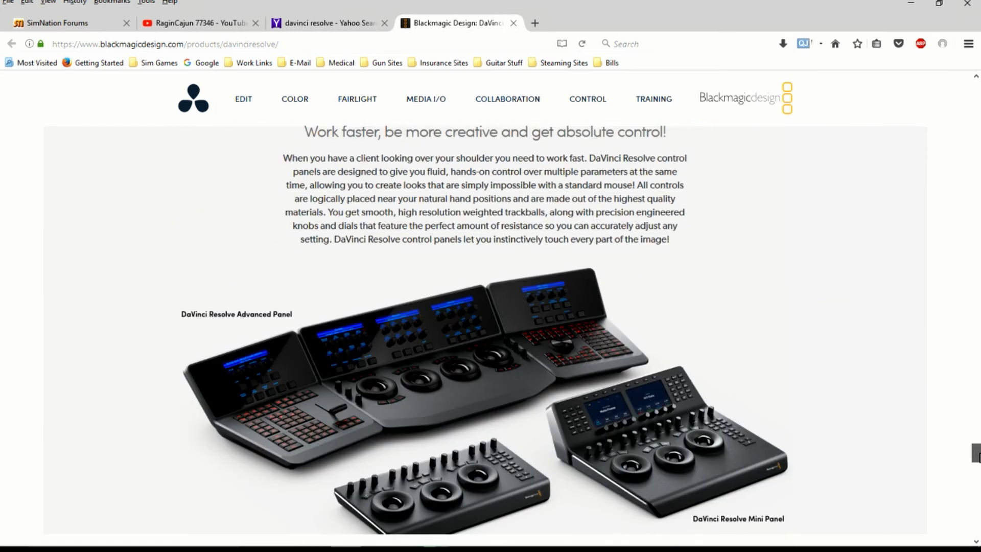
left_click_drag(975, 456, 976, 461)
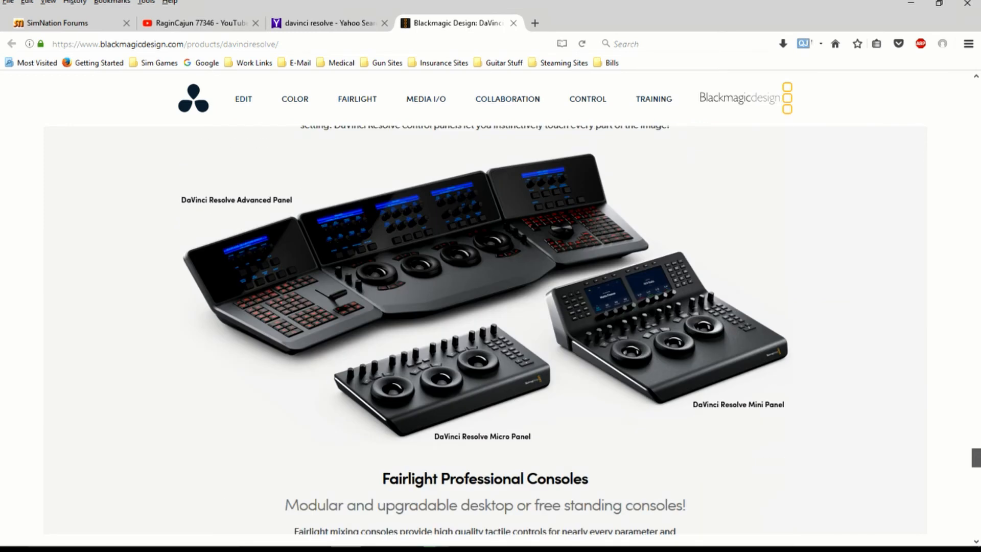
scroll(872, 471, "down", 9)
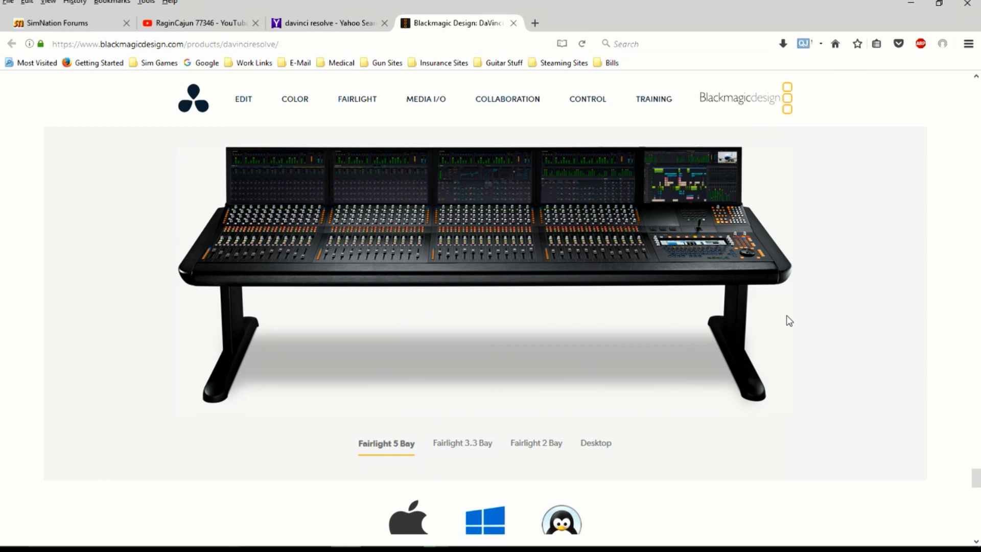
scroll(788, 322, "up", 2)
scroll(787, 325, "down", 7)
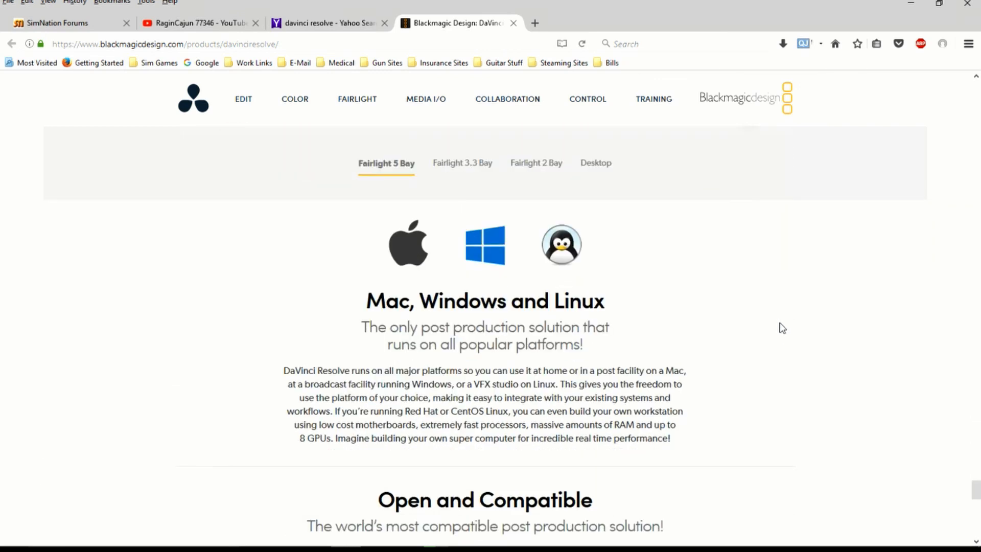
scroll(782, 327, "down", 15)
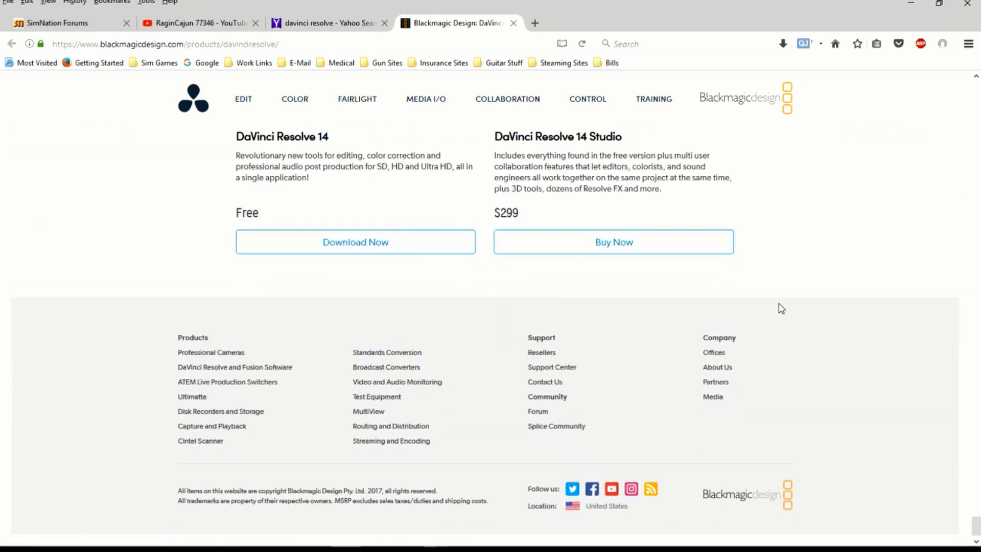
Compare the descriptions and prices of DaVinci Resolve 14 and DaVinci Resolve 14 Studio near the page's end.
scroll(724, 306, "up", 2)
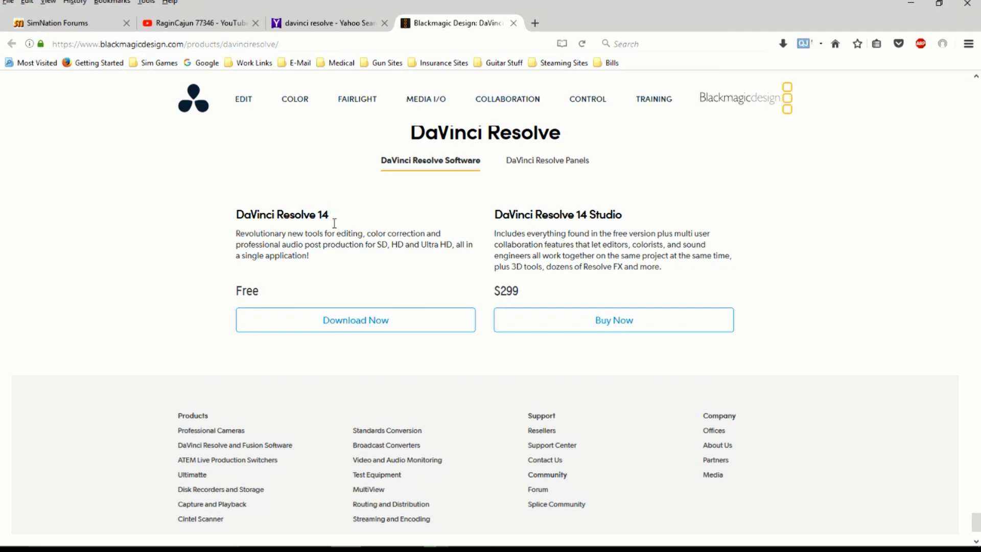
scroll(564, 212, "up", 4)
scroll(563, 238, "down", 2)
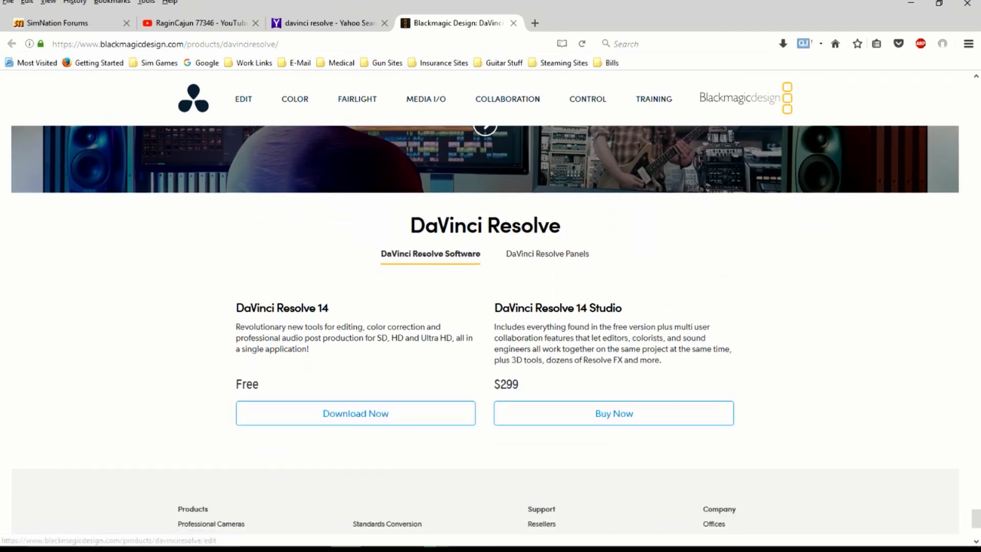
scroll(889, 419, "down", 3)
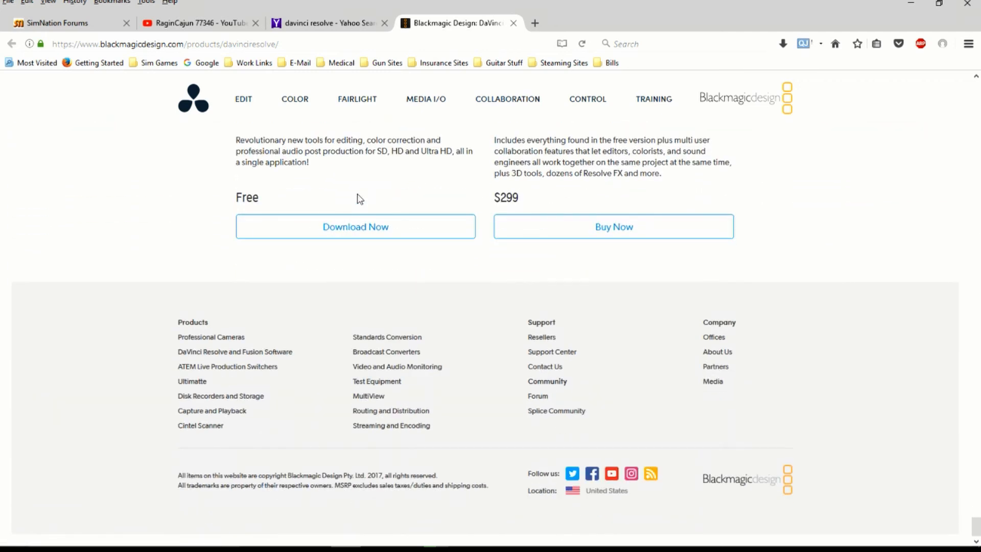
scroll(359, 198, "up", 2)
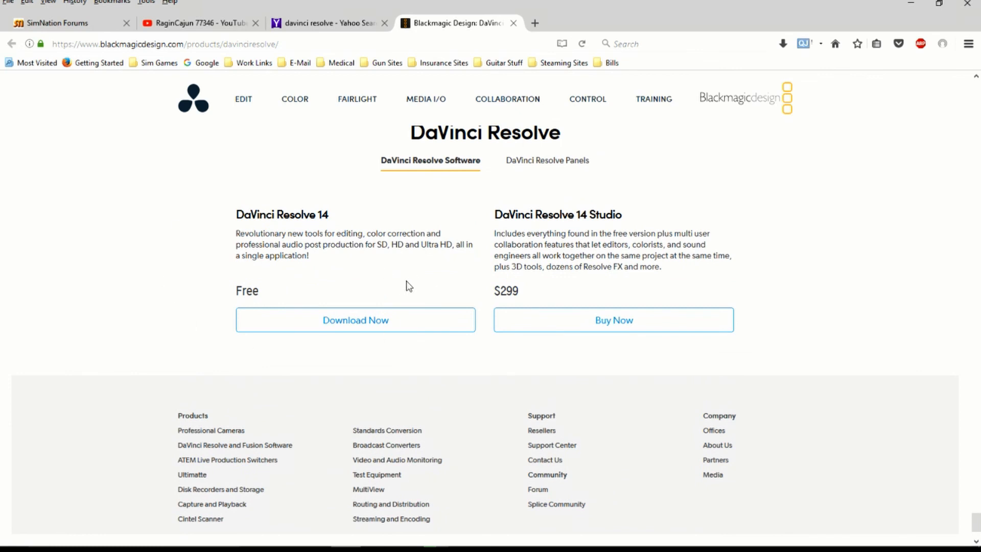